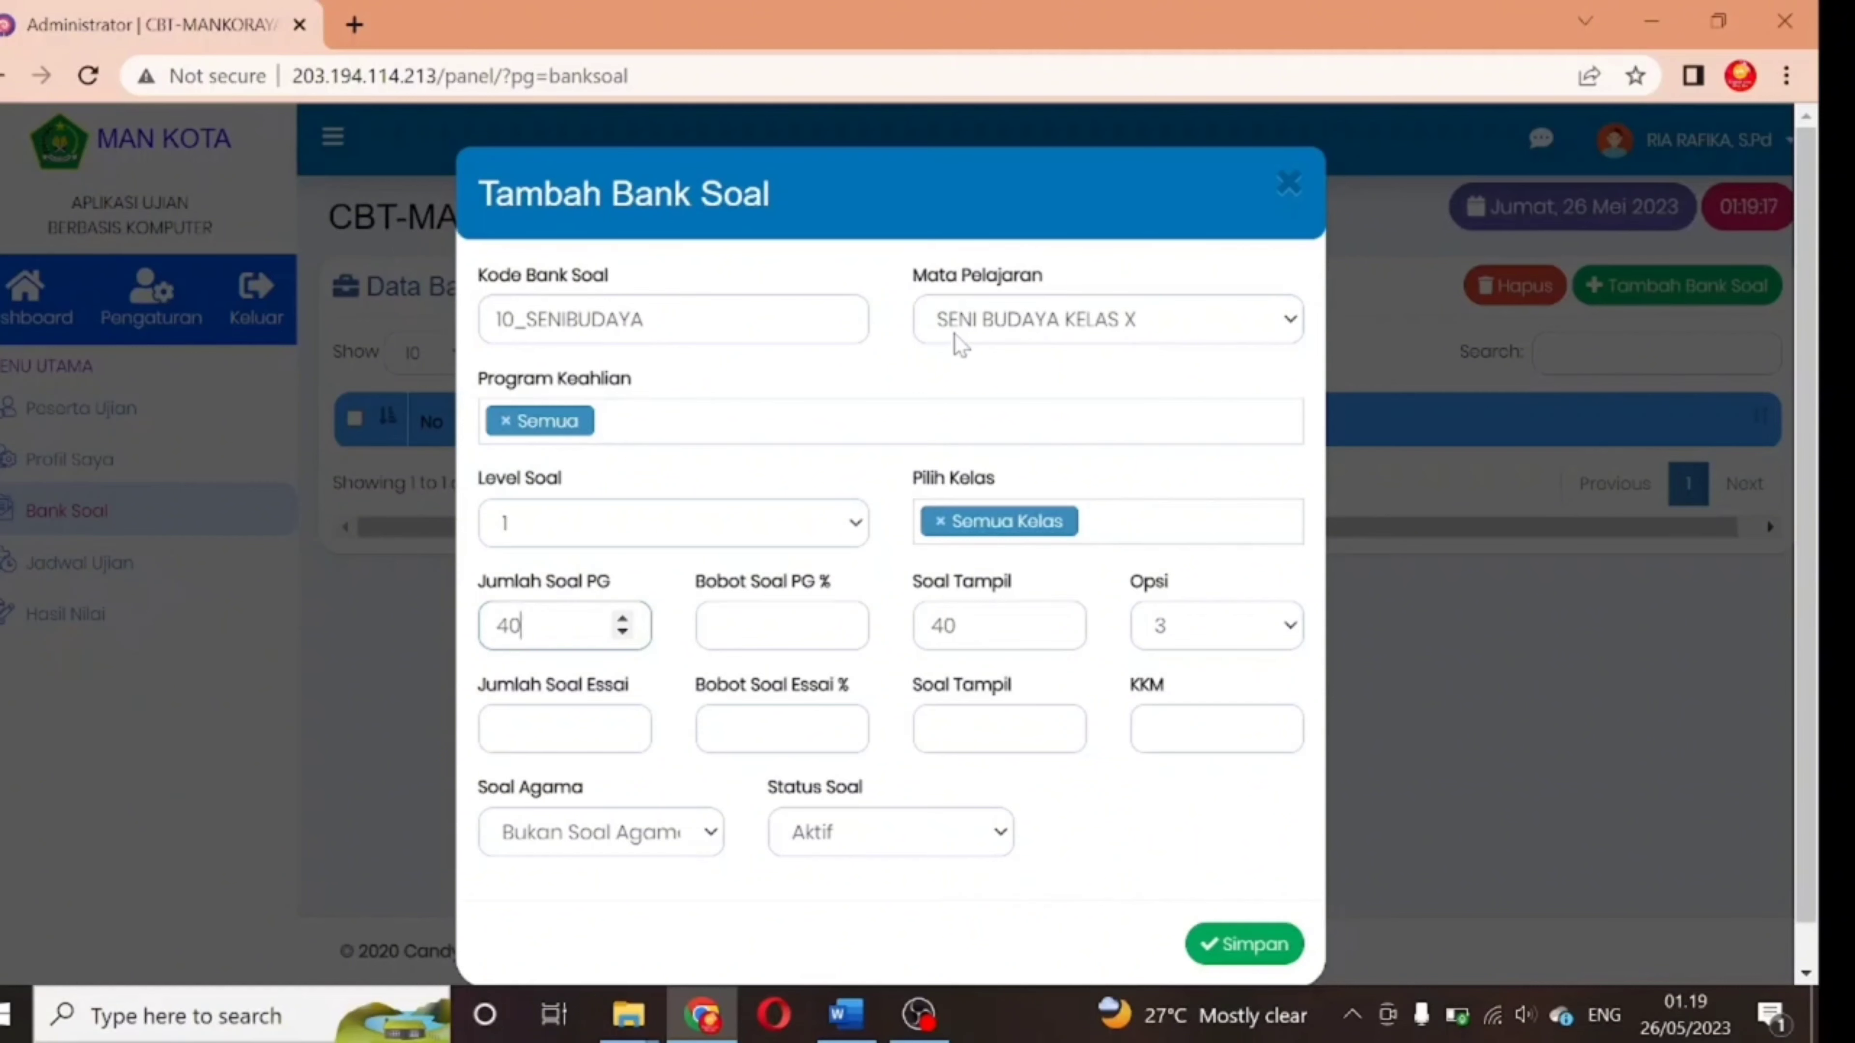
- Set the multiple-choice weight to 100%, the number of answer options to 5 and the essay question count to 0
key("Tab")
type("100")
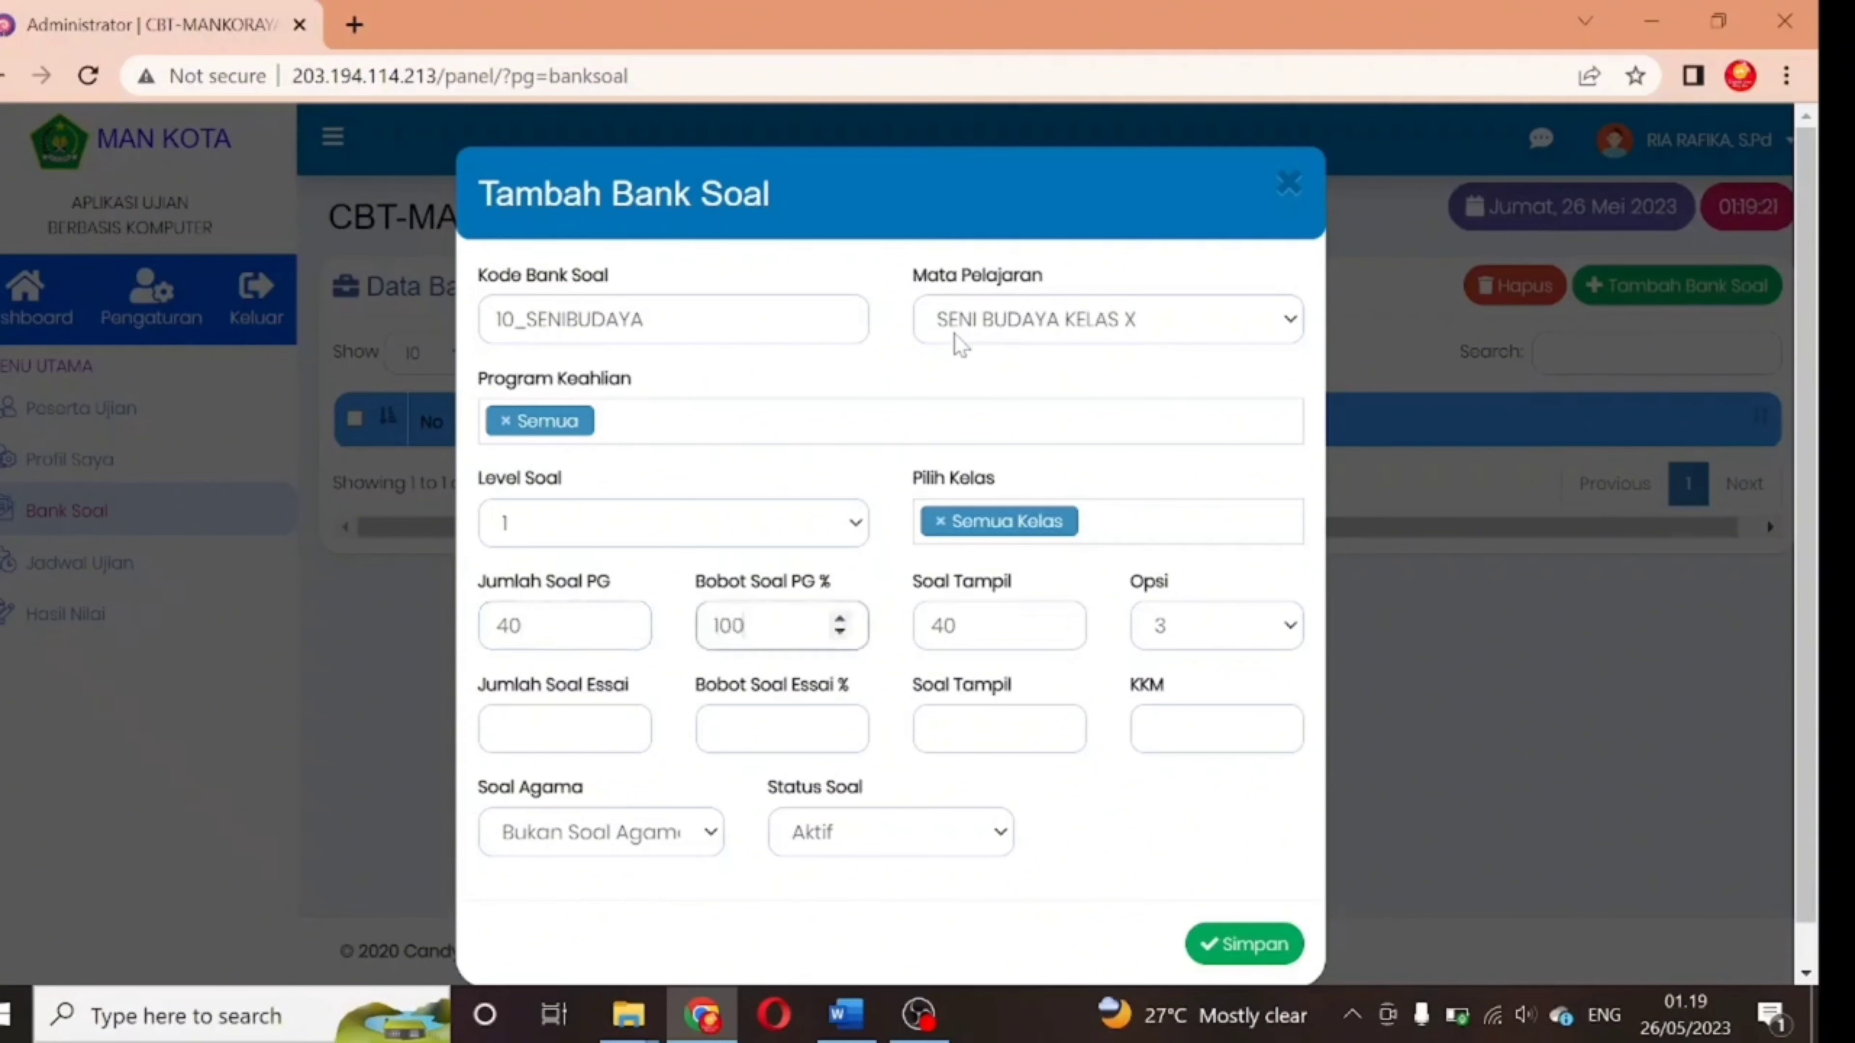
key("Tab")
key("Tab")
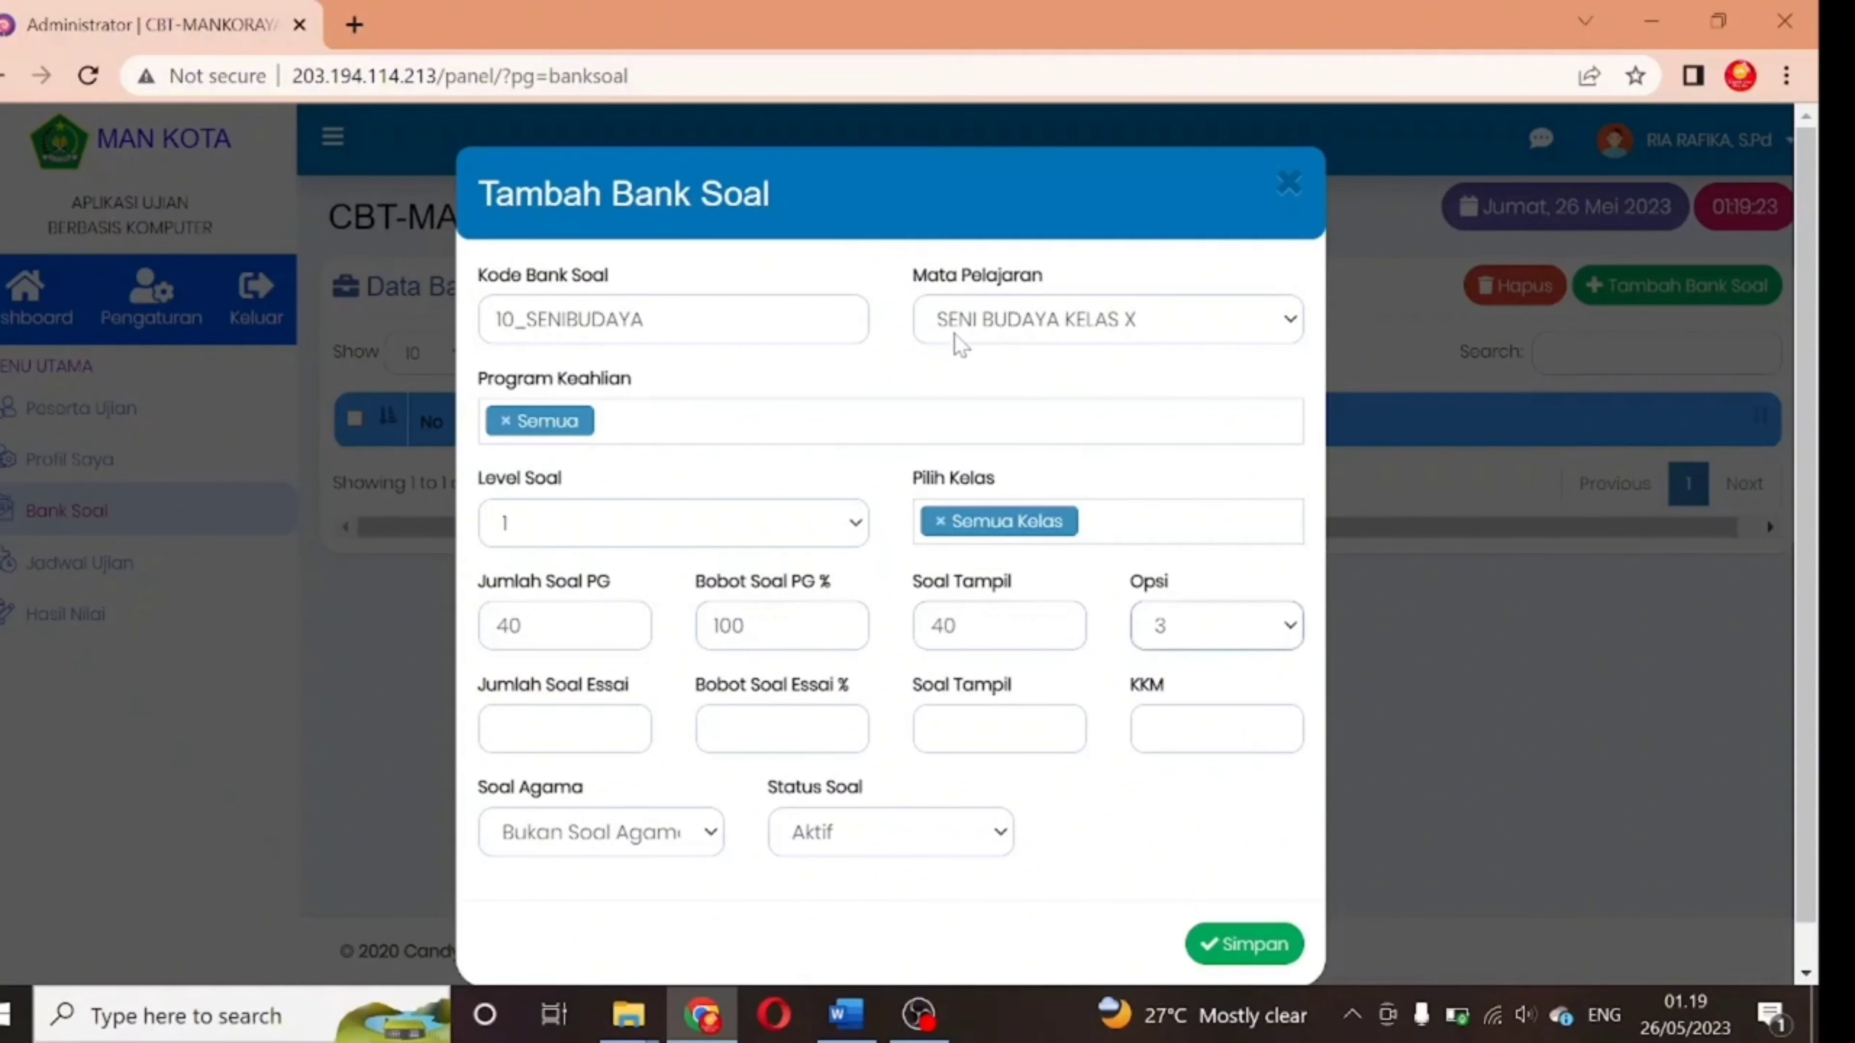
key("Tab")
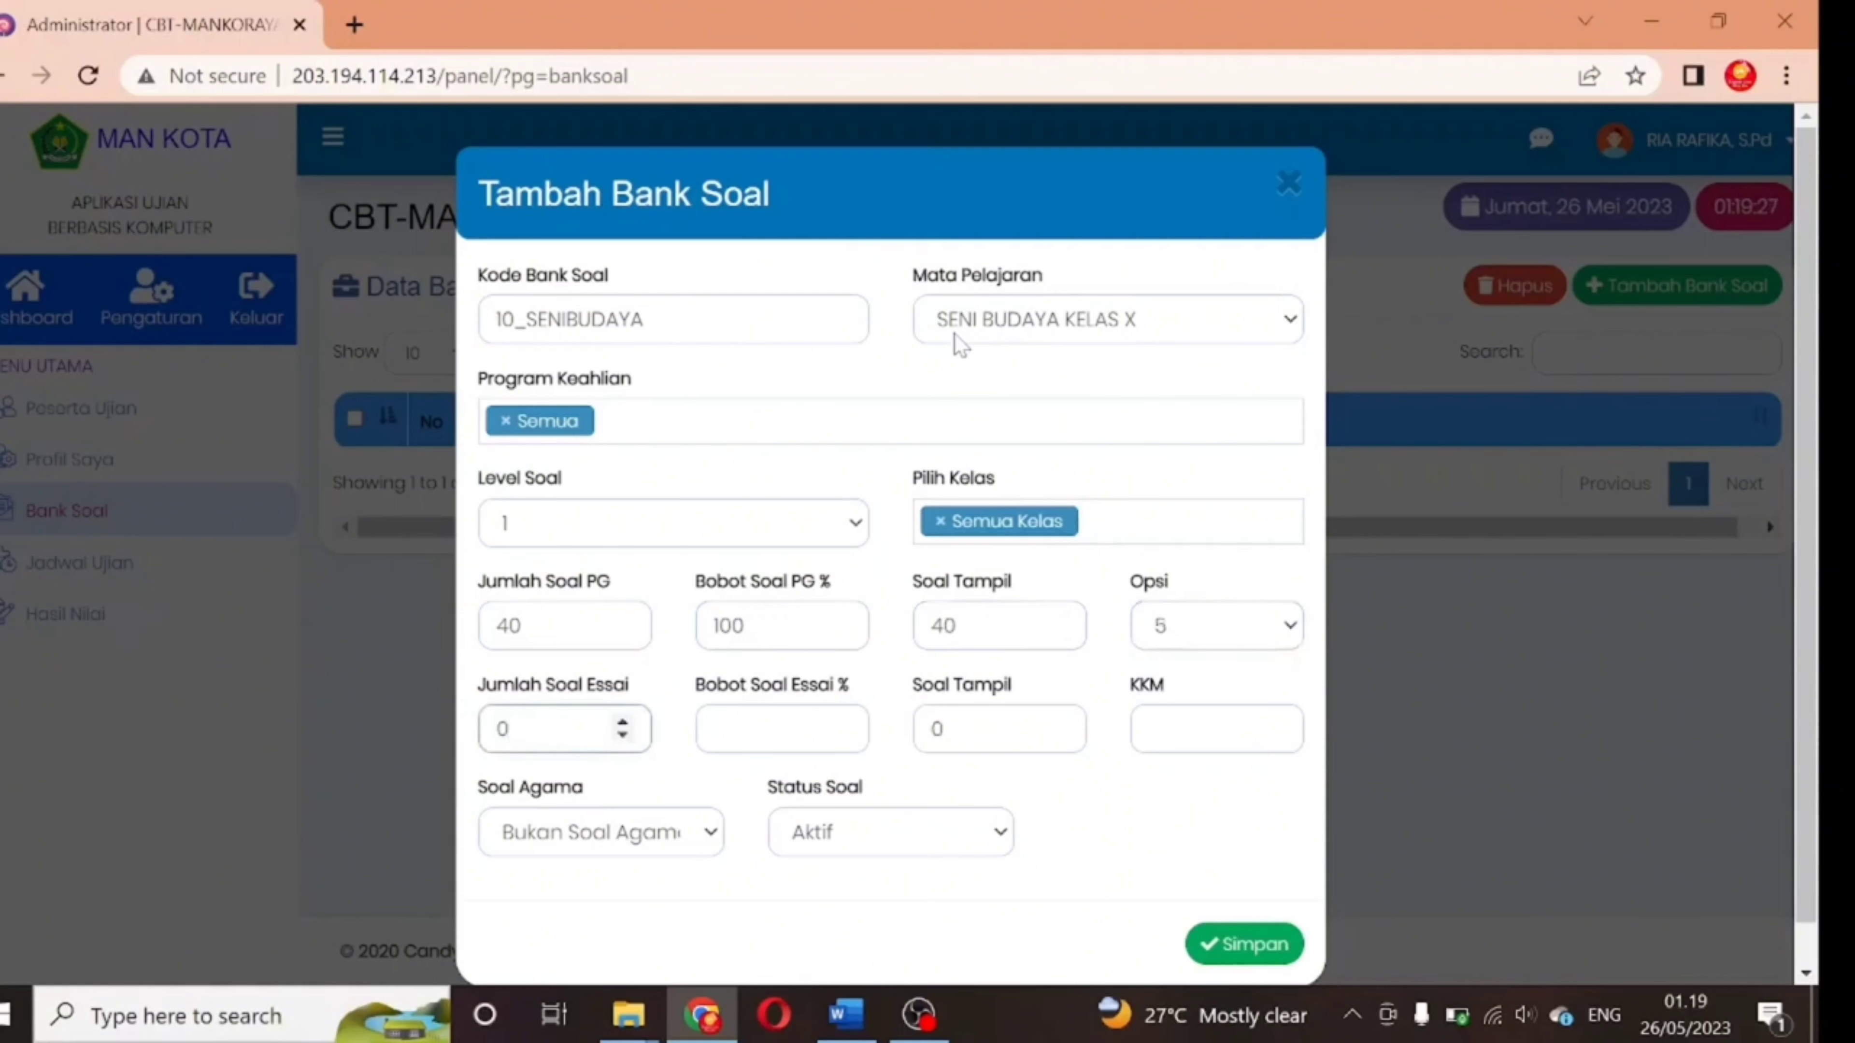
- Set the essay weight to 0 and the KKM to 75, and save the new question bank
key("Tab")
type("0")
key("Tab")
key("Tab")
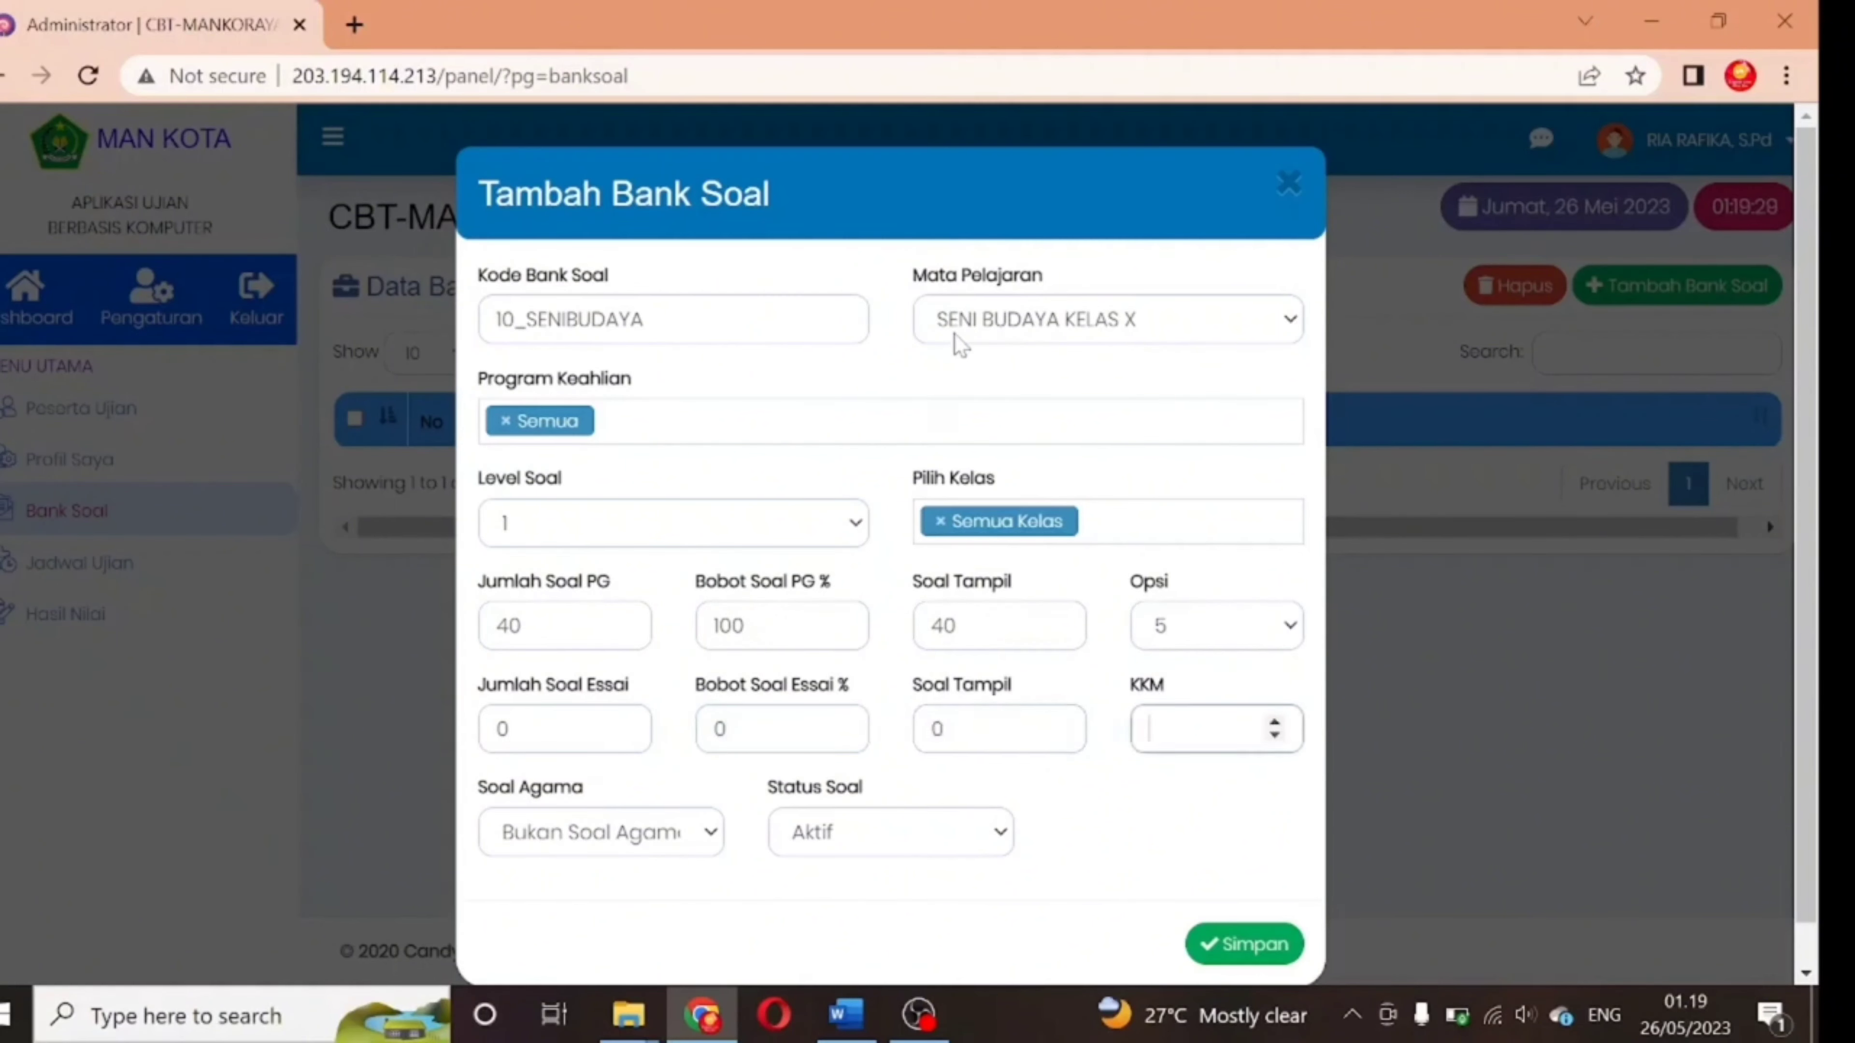
key("Tab")
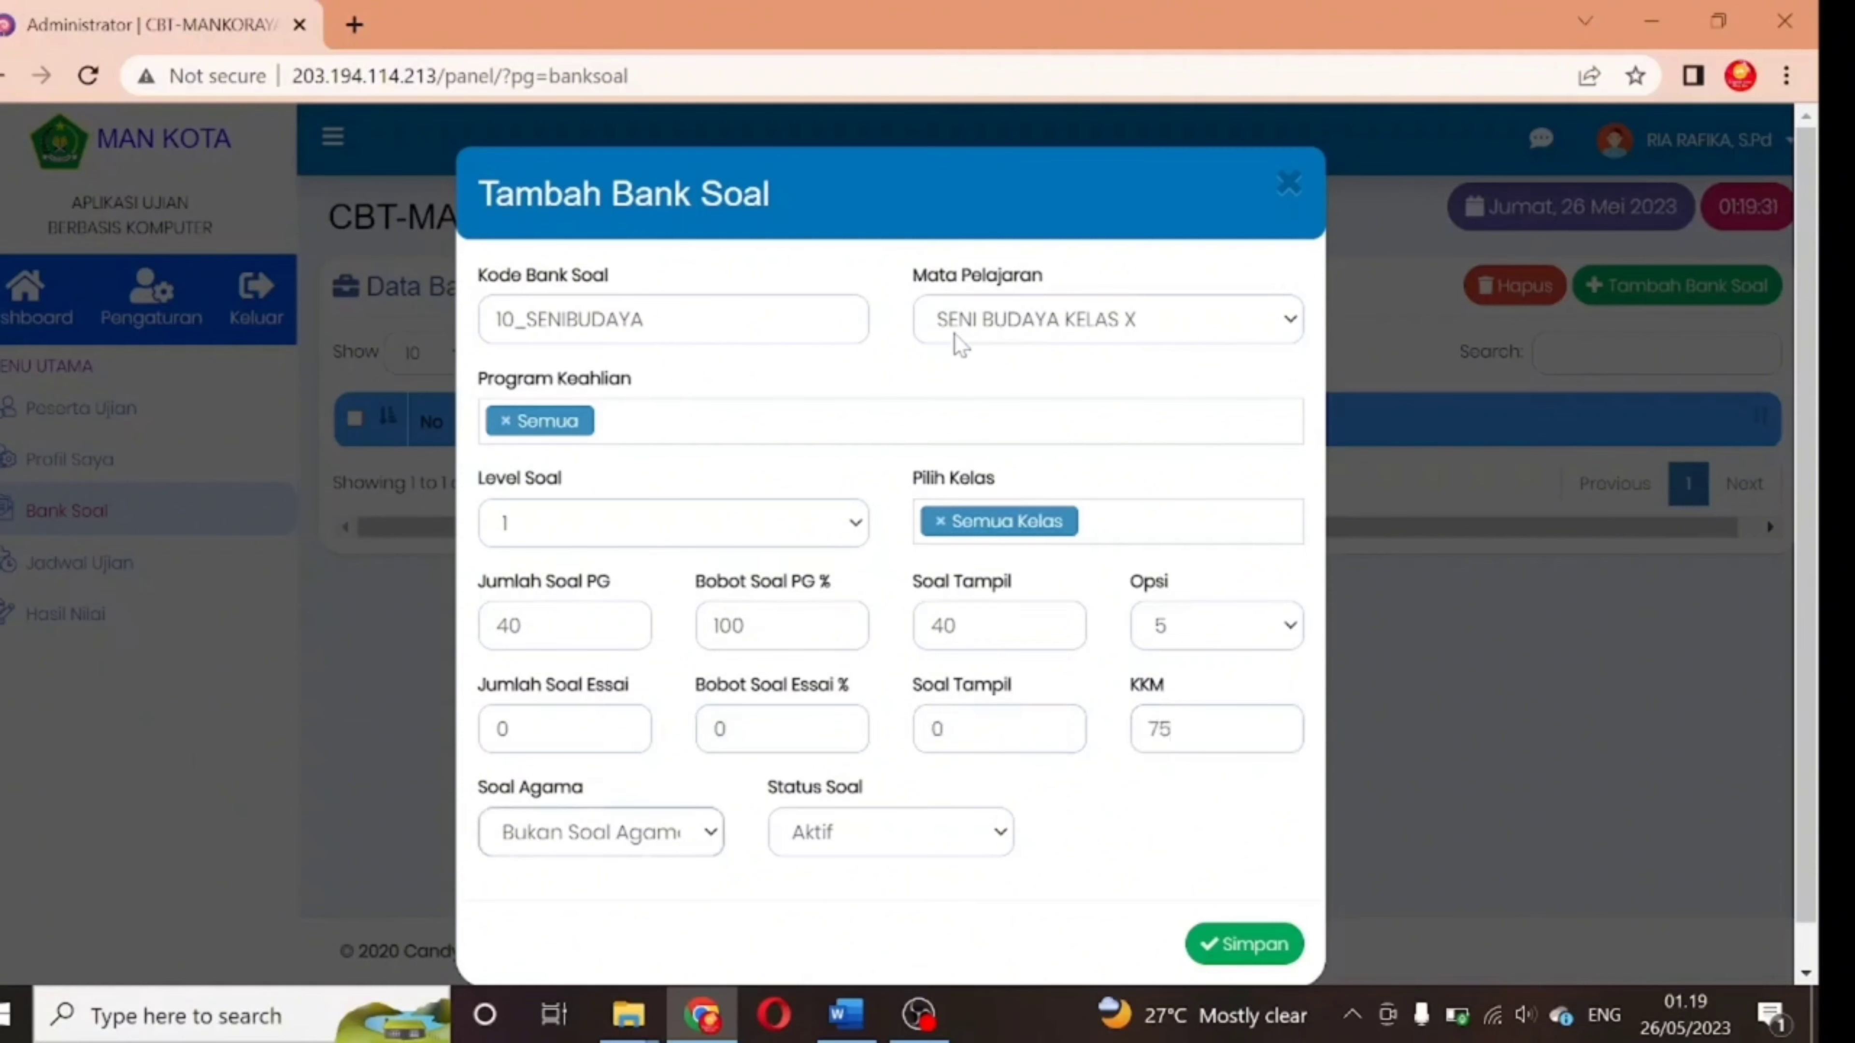
key("Tab")
key("Tab")
key("Return")
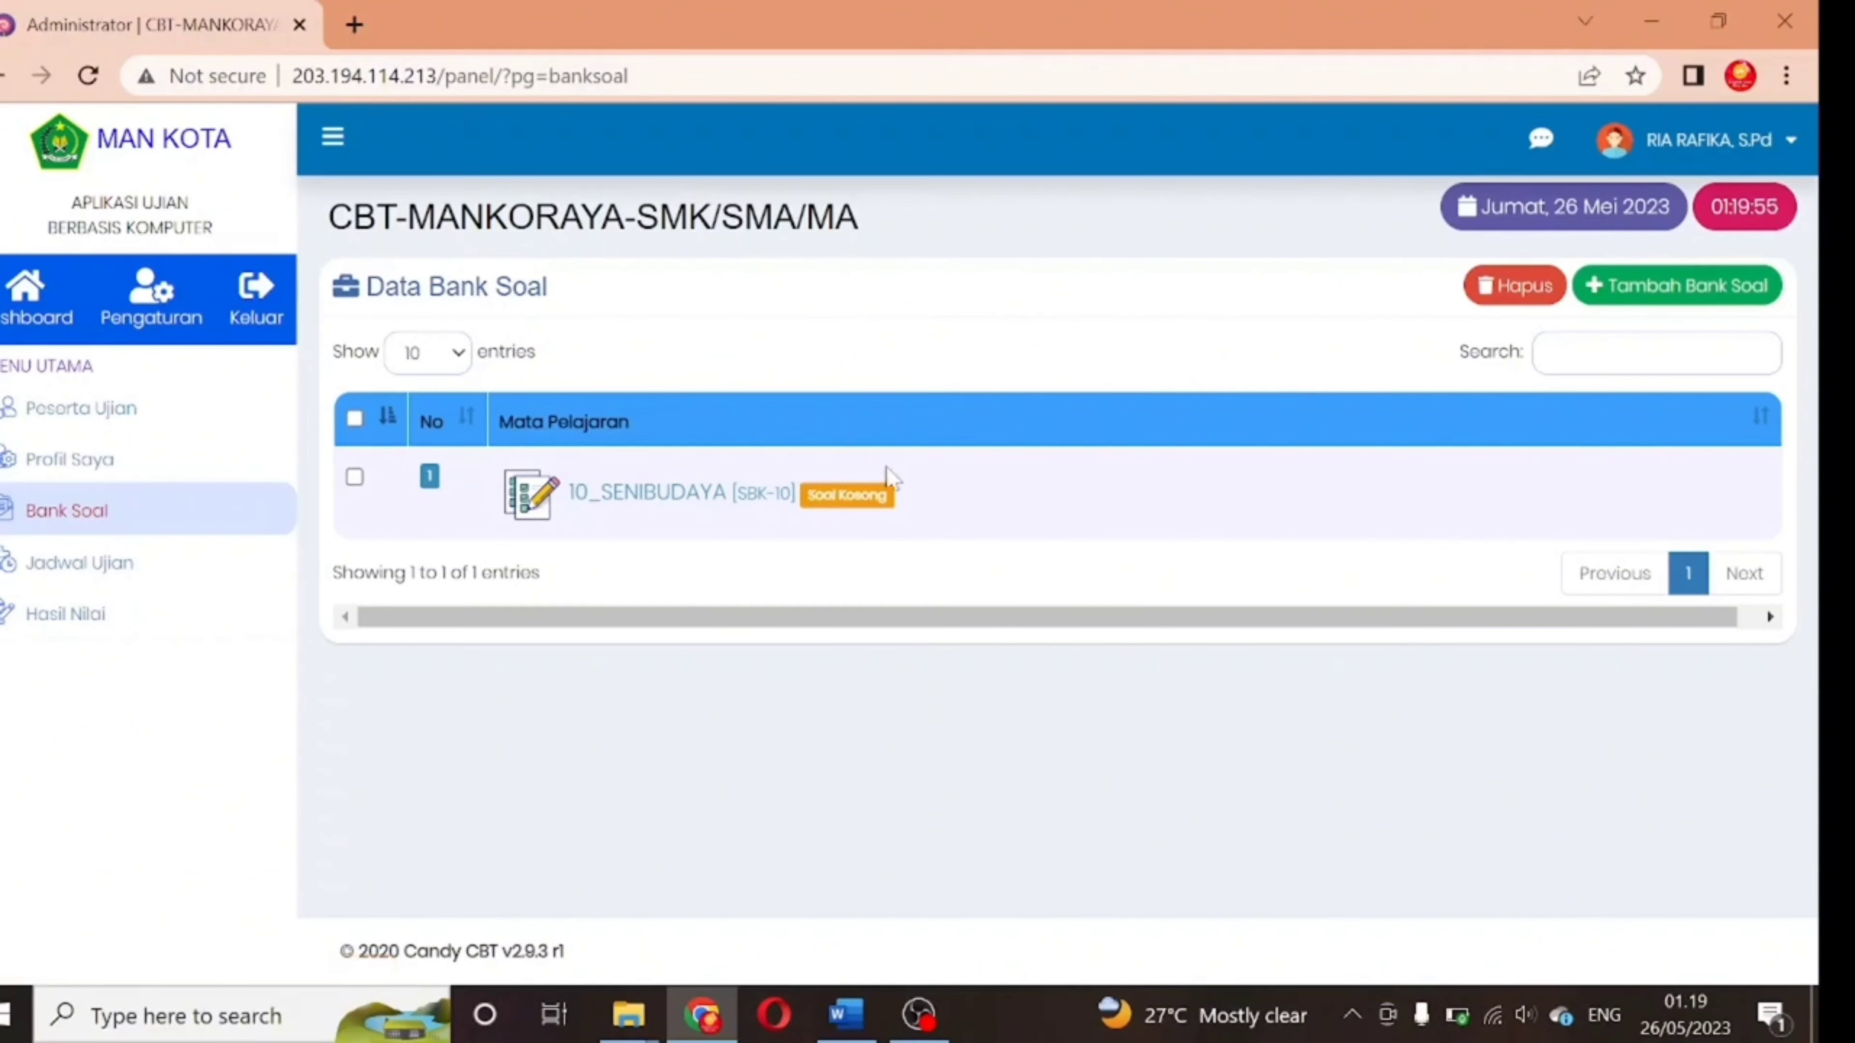
- Open the question list of the 10_SENIBUDAYA bank and start adding a multiple-choice question
left_click(659, 508)
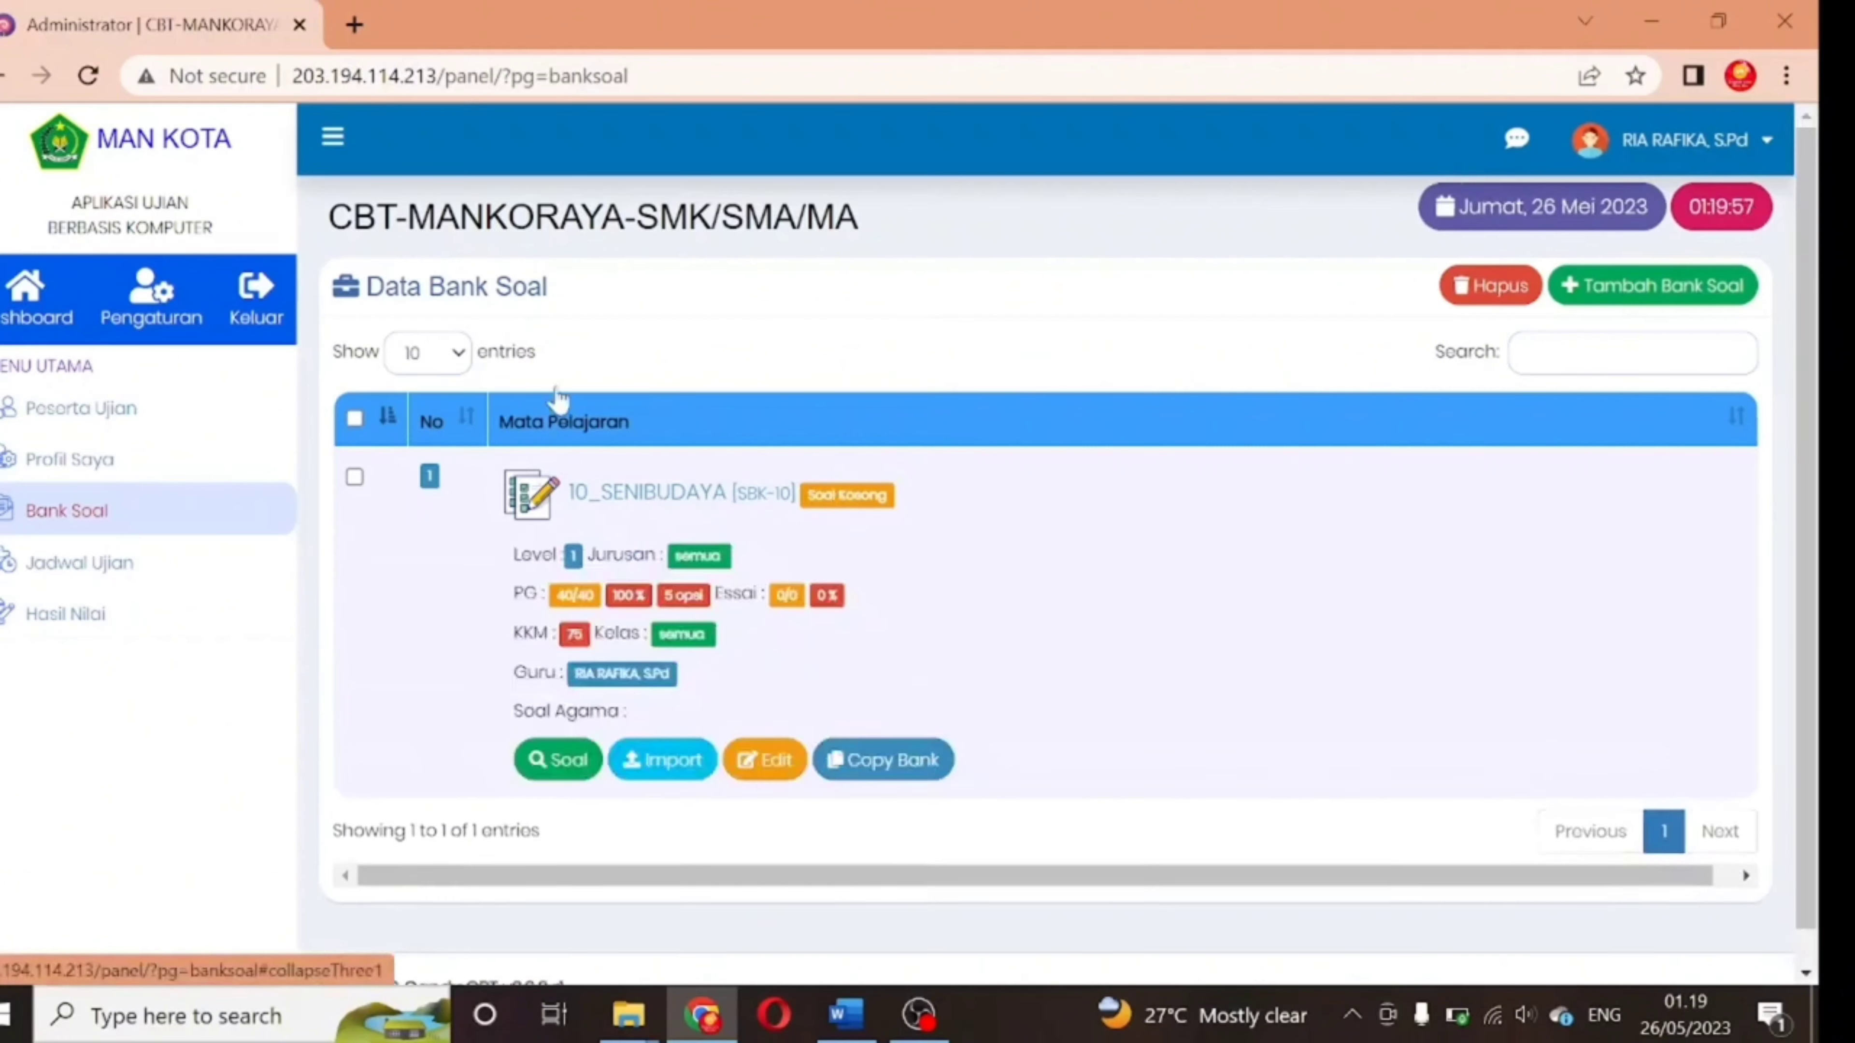
left_click(694, 503)
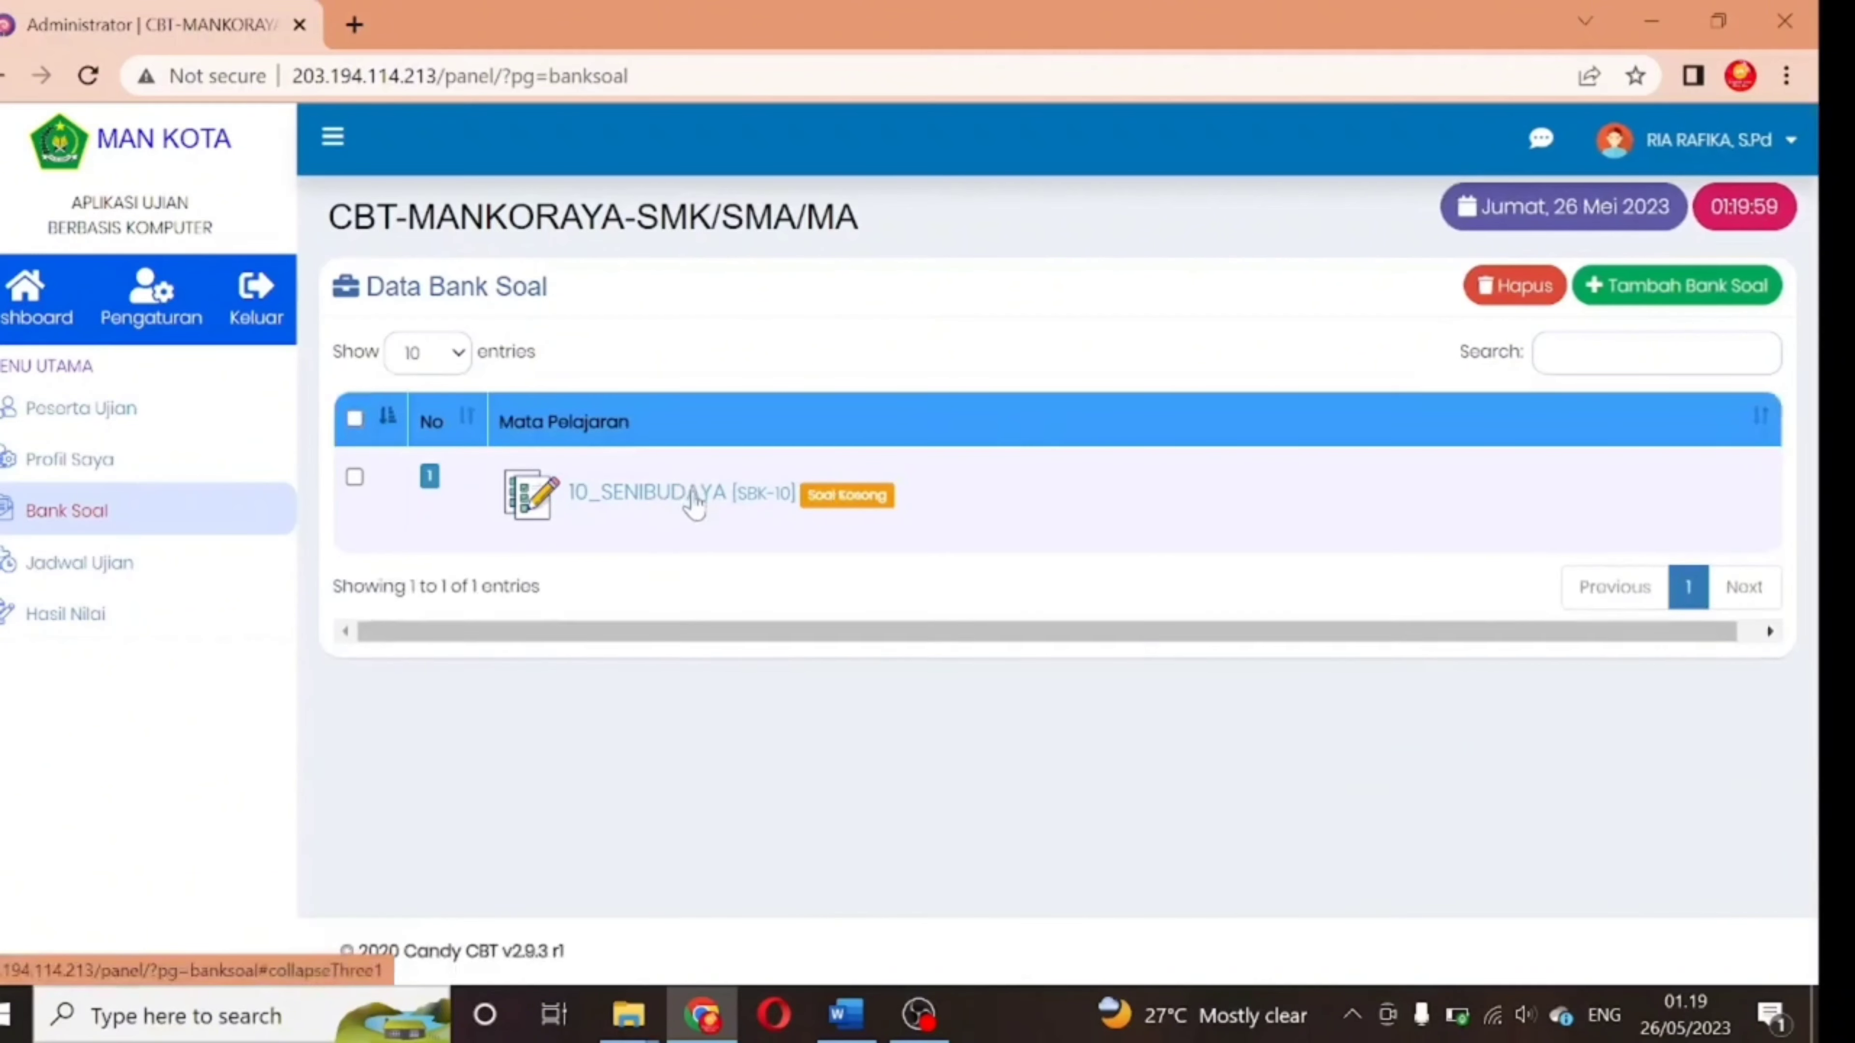
left_click(692, 502)
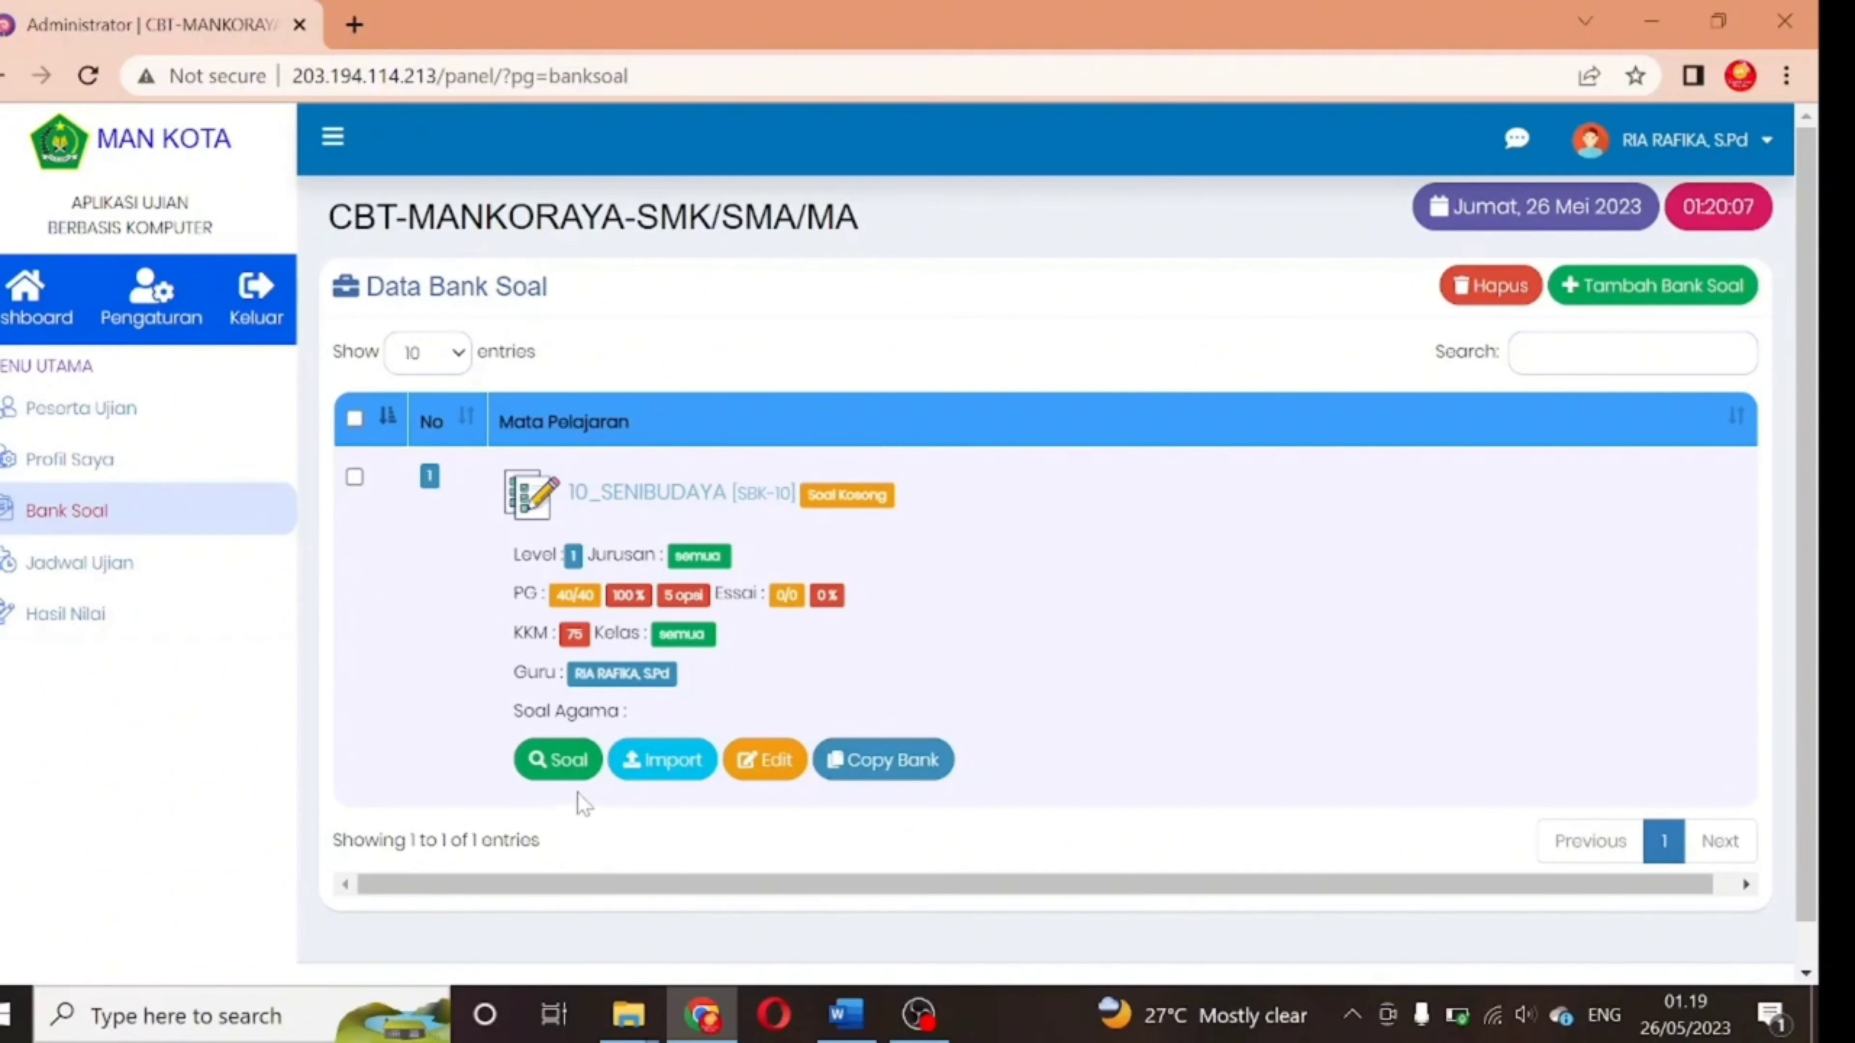
left_click(568, 763)
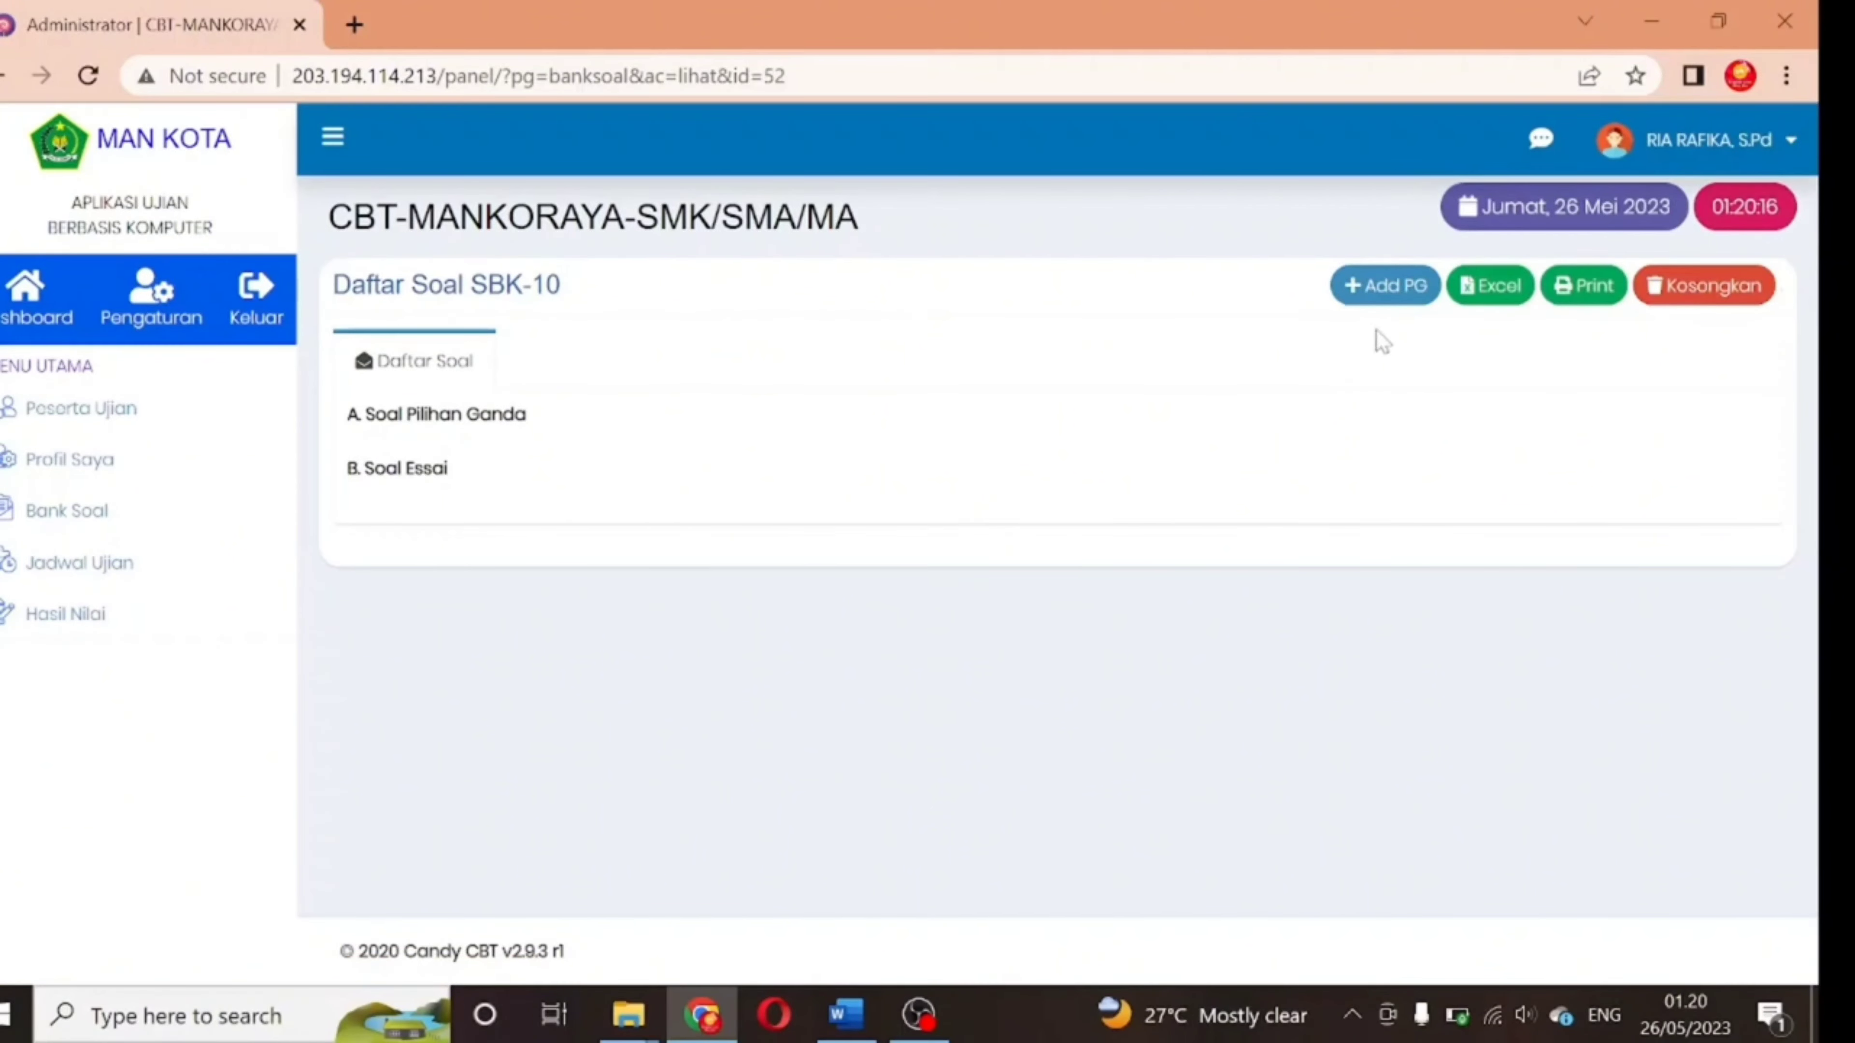
left_click(1387, 300)
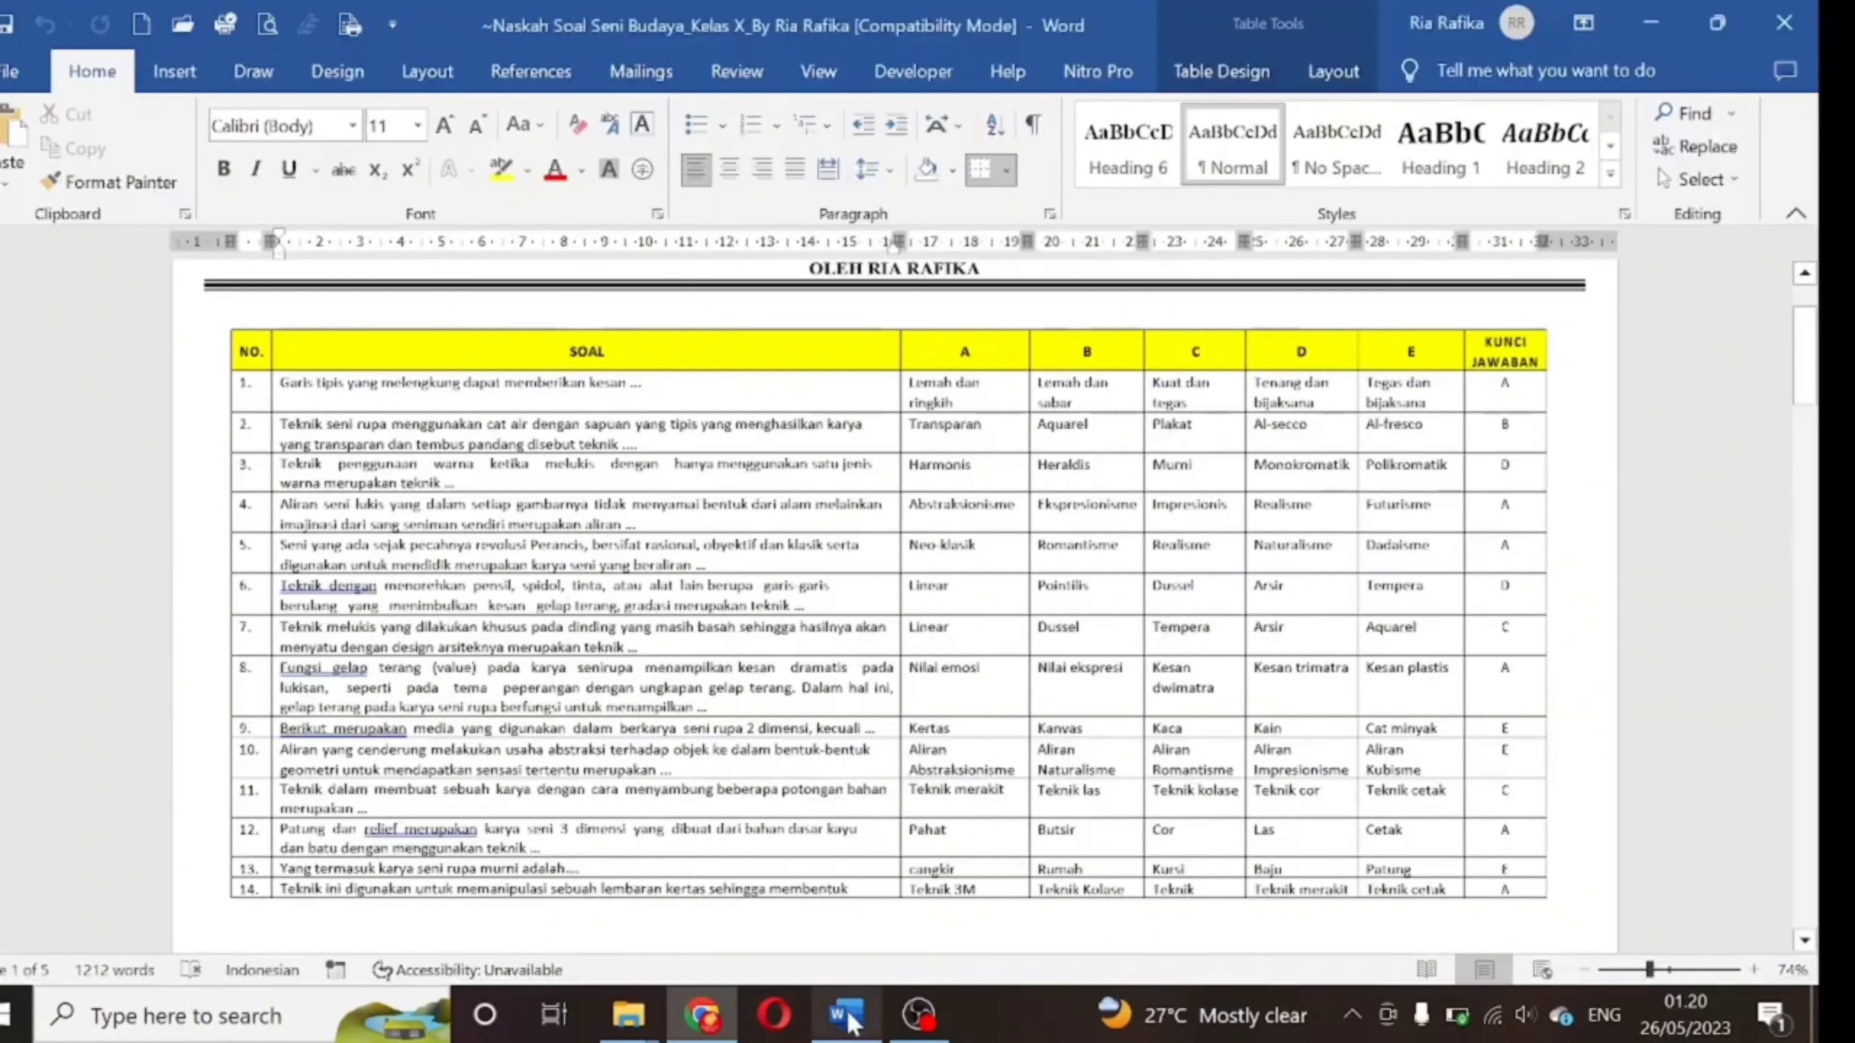
left_click(846, 1014)
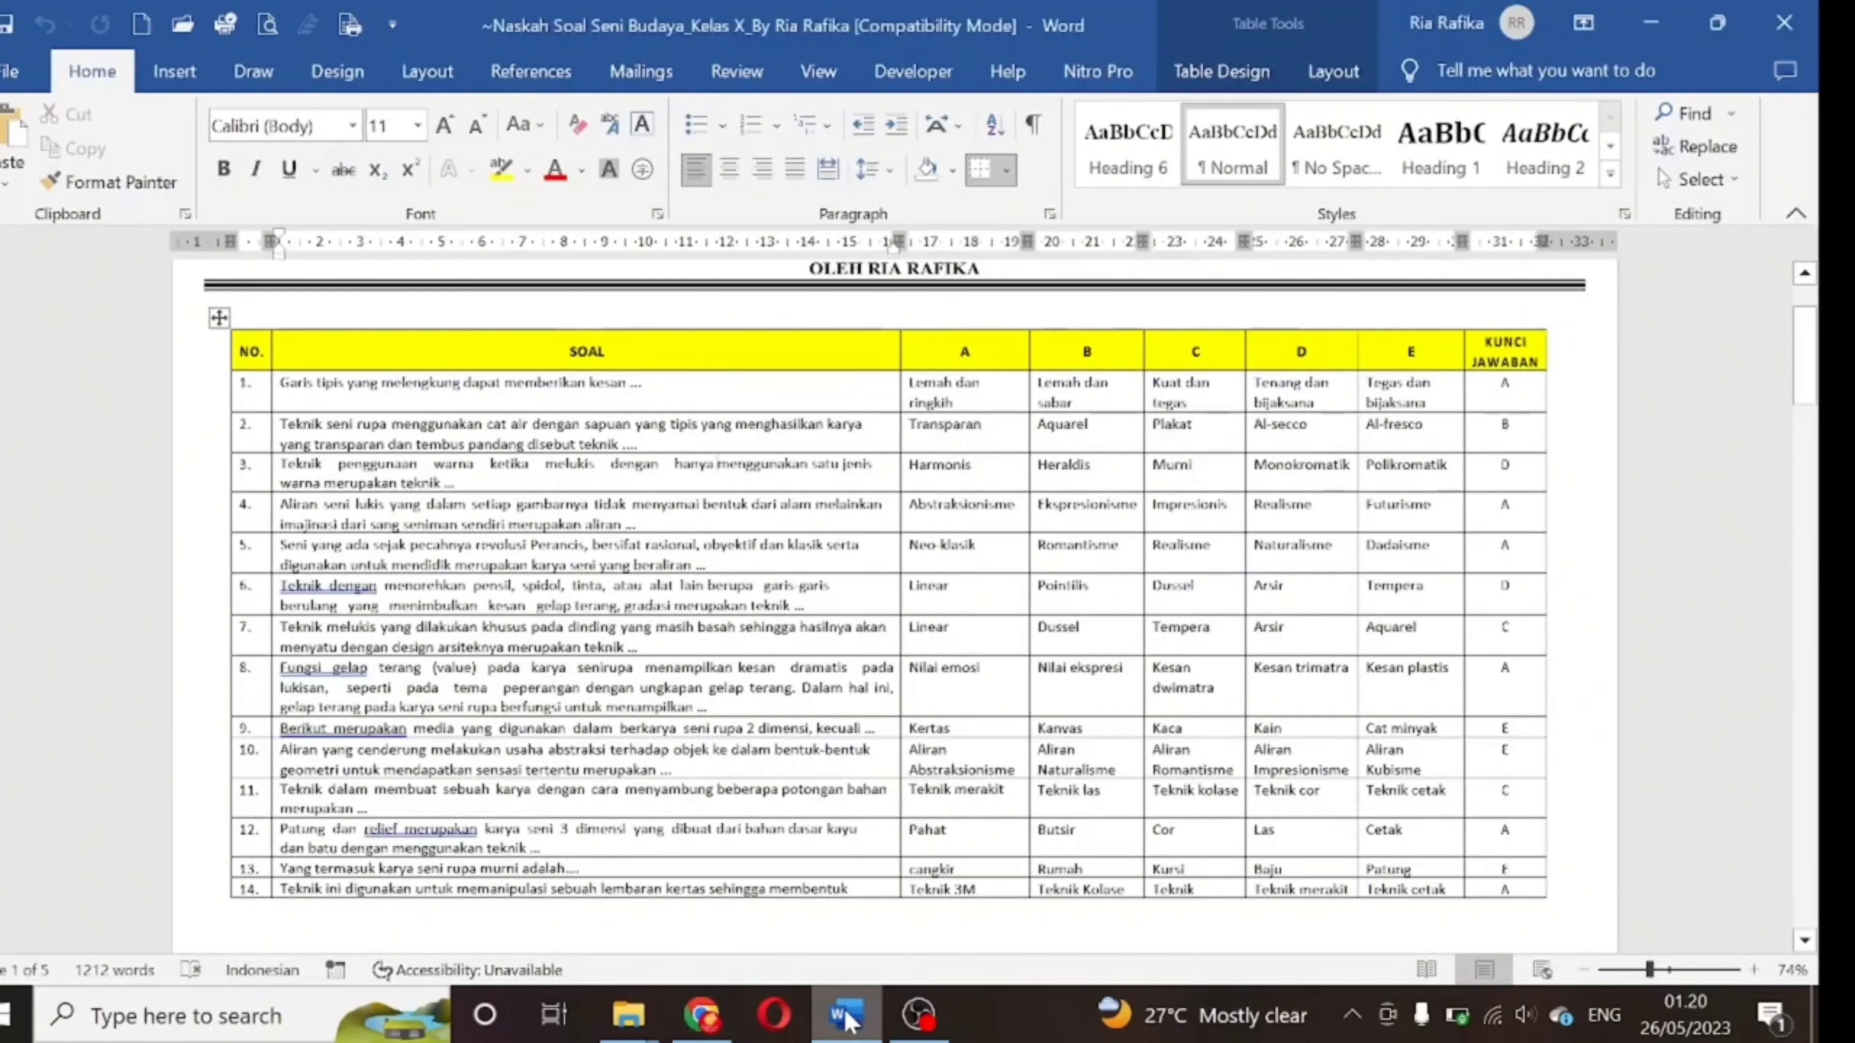
left_click(727, 1012)
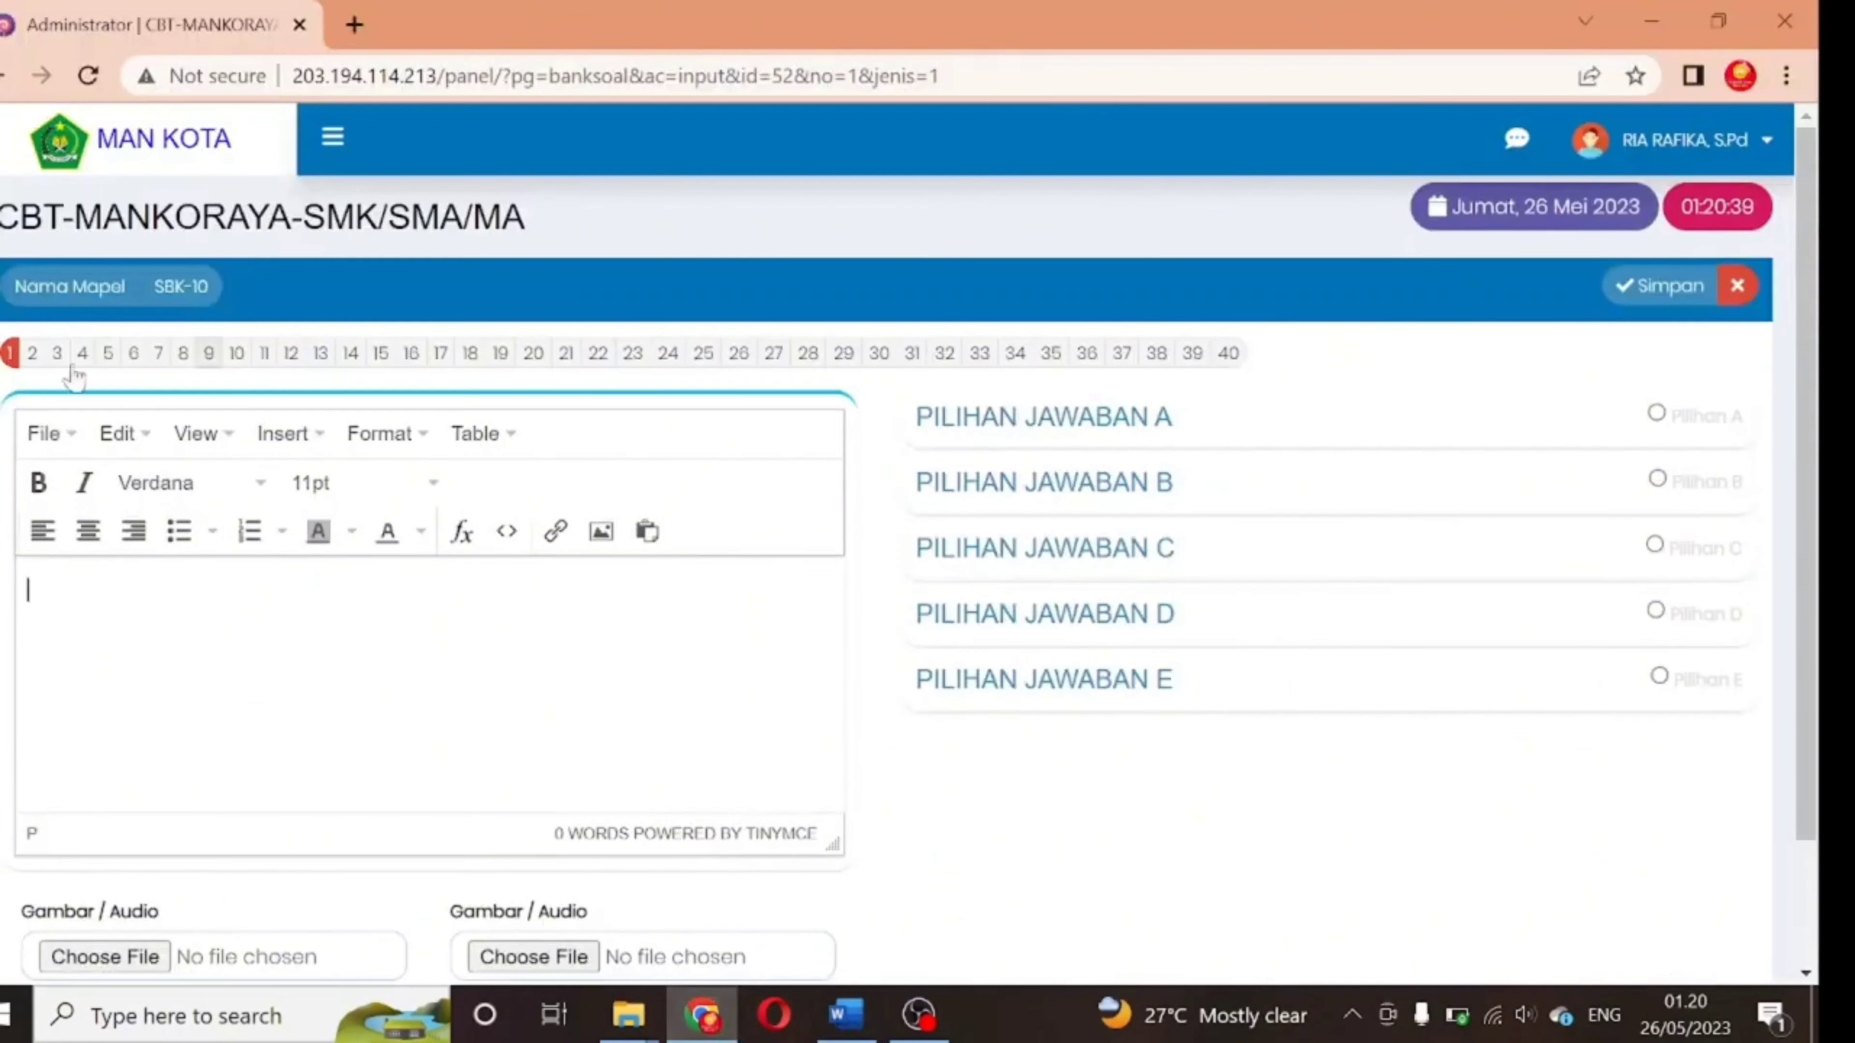
right_click(1020, 1012)
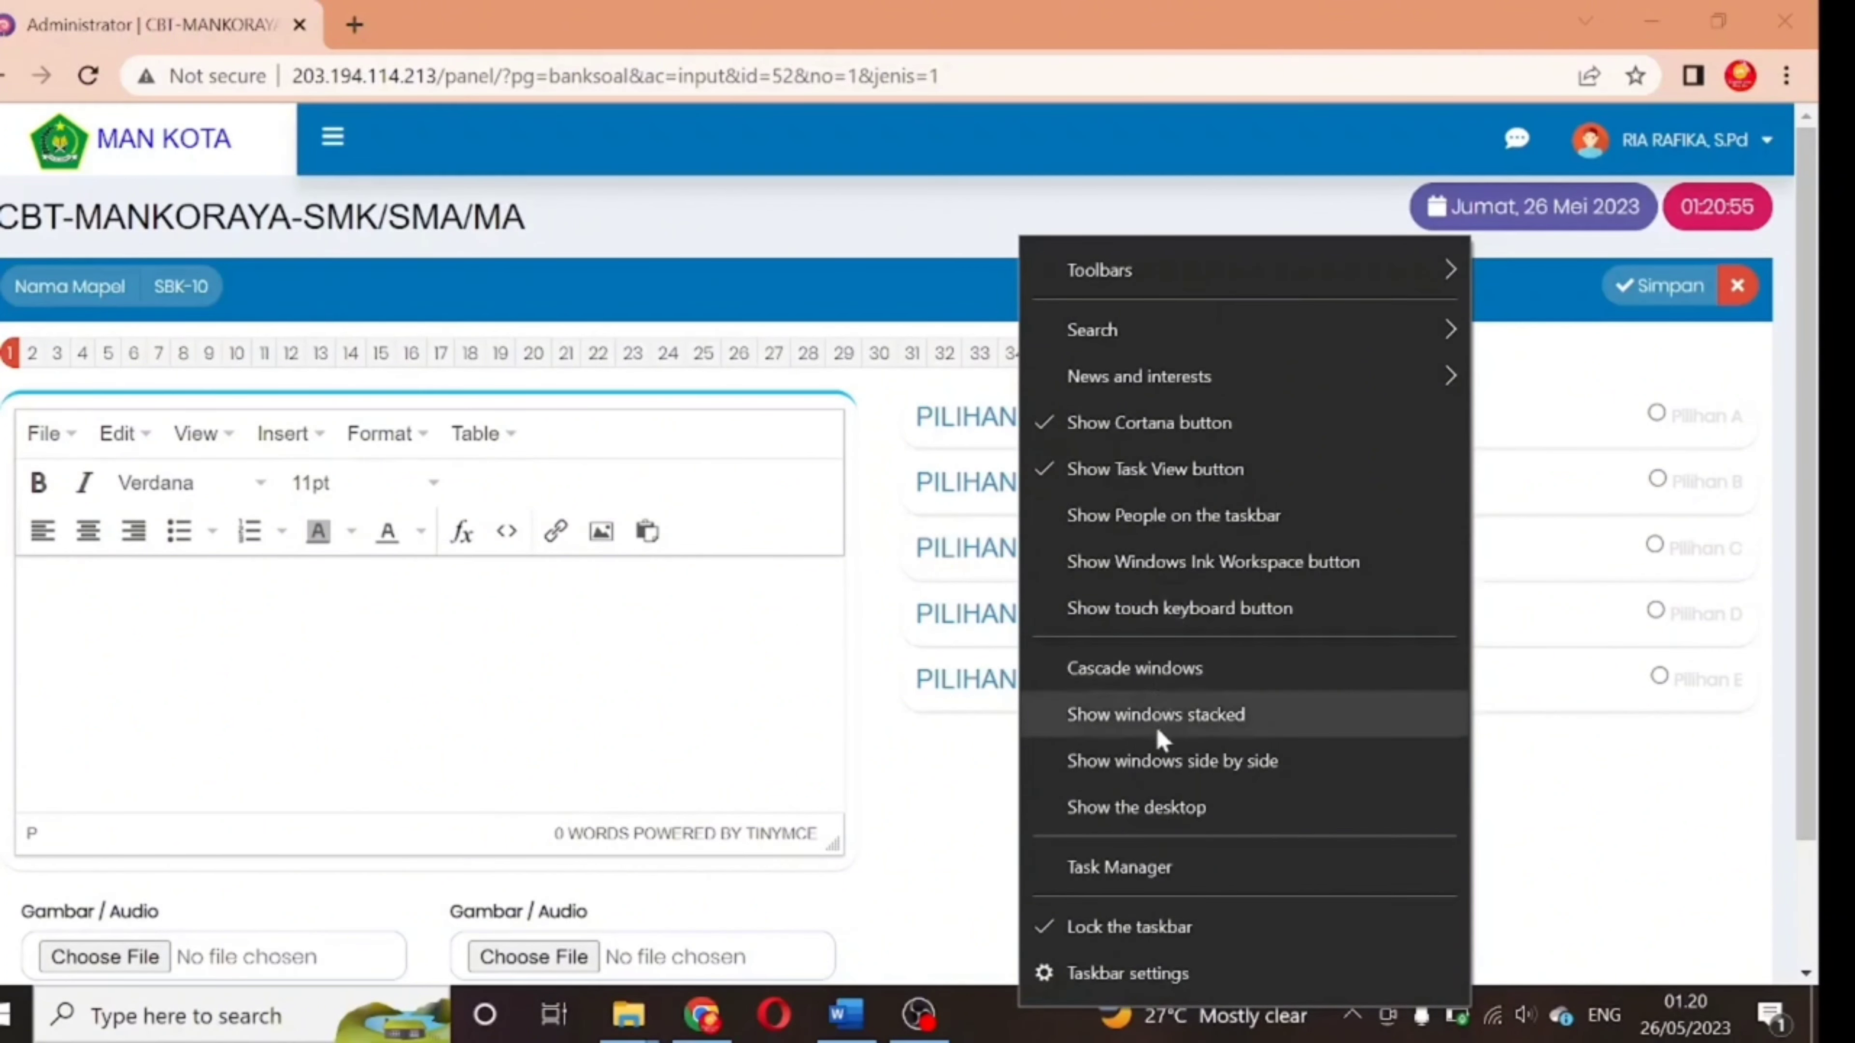
left_click(1166, 776)
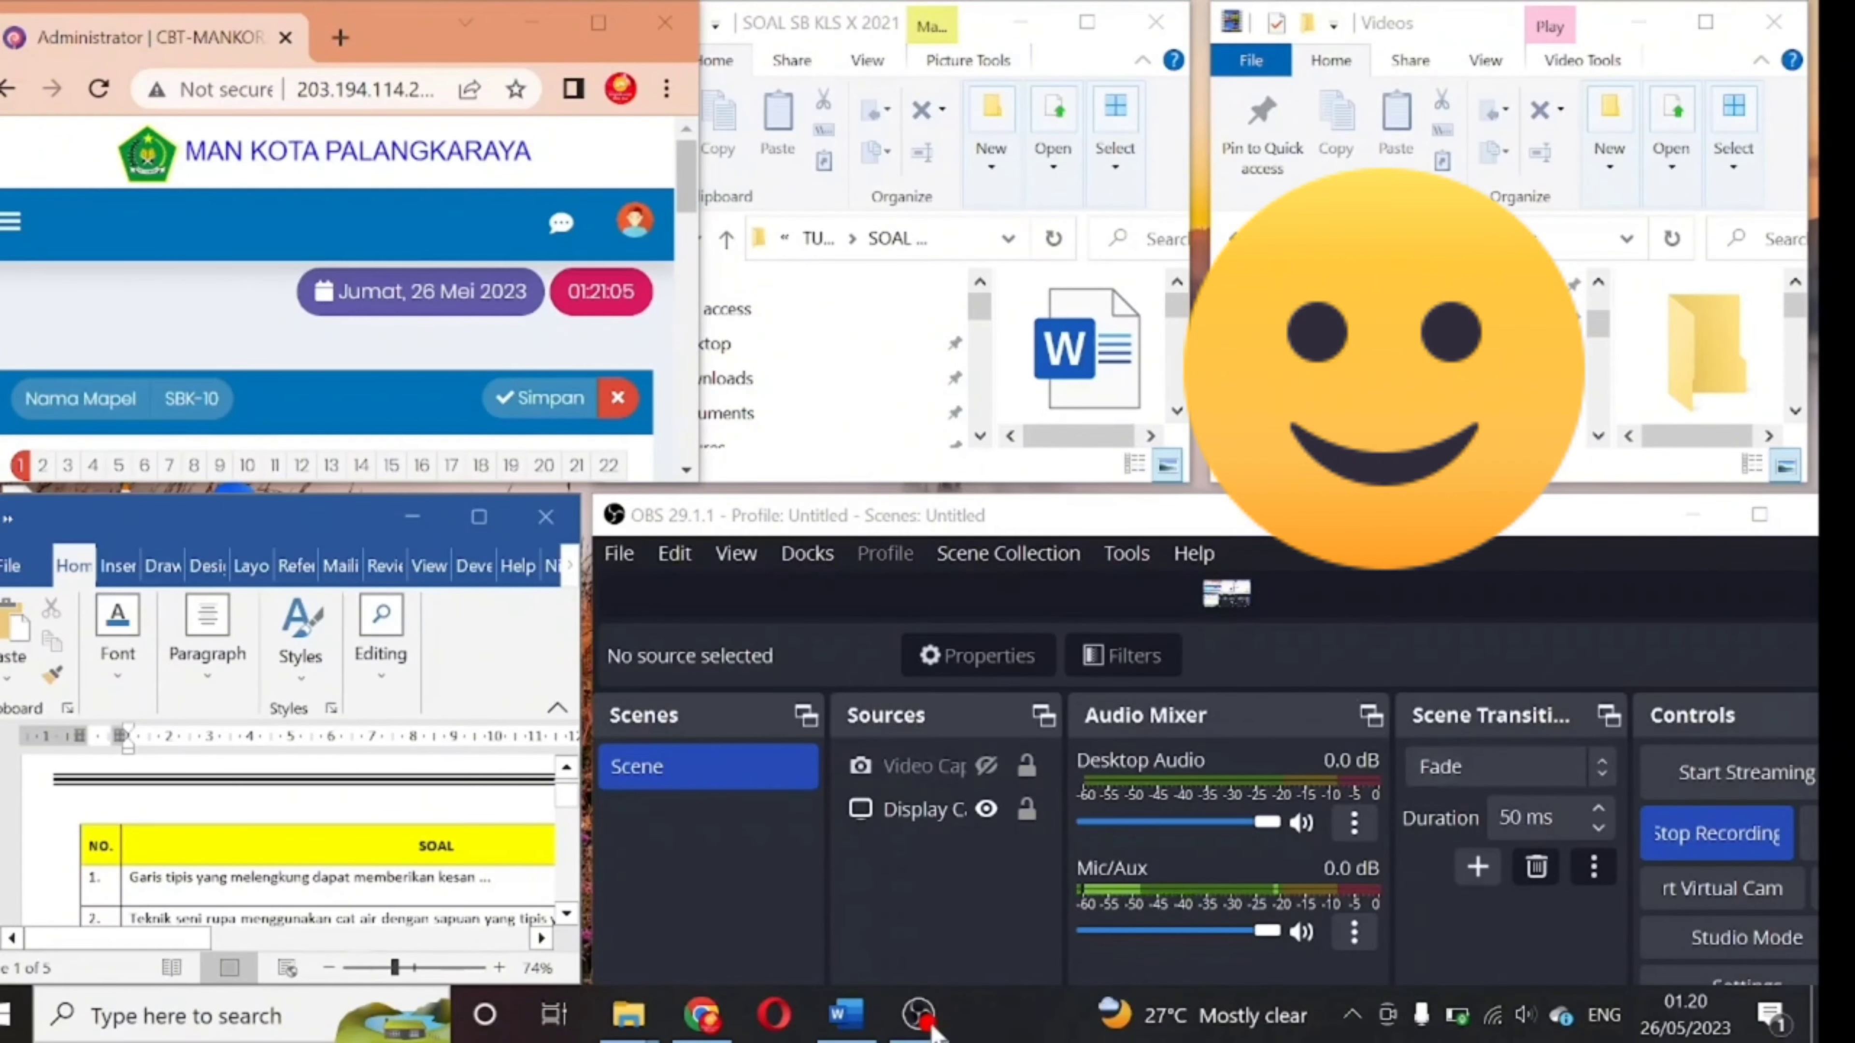
right_click(996, 1016)
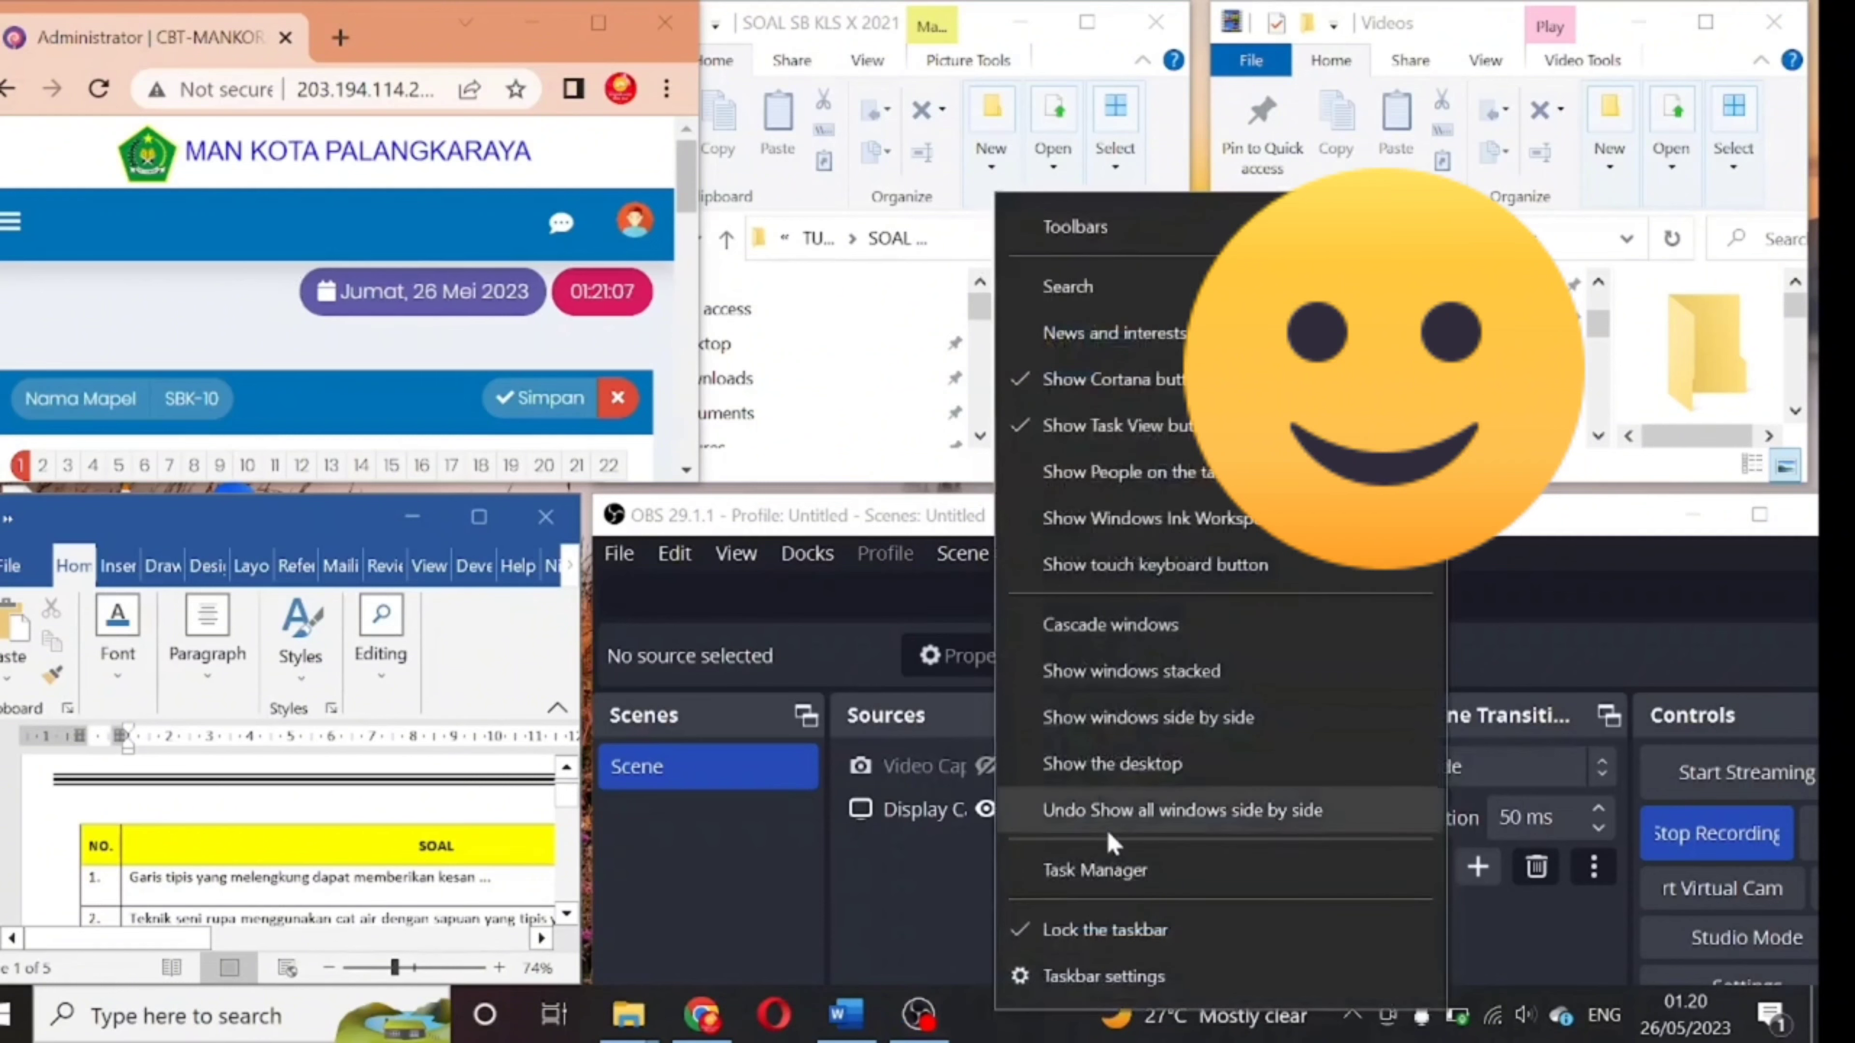
left_click(1107, 814)
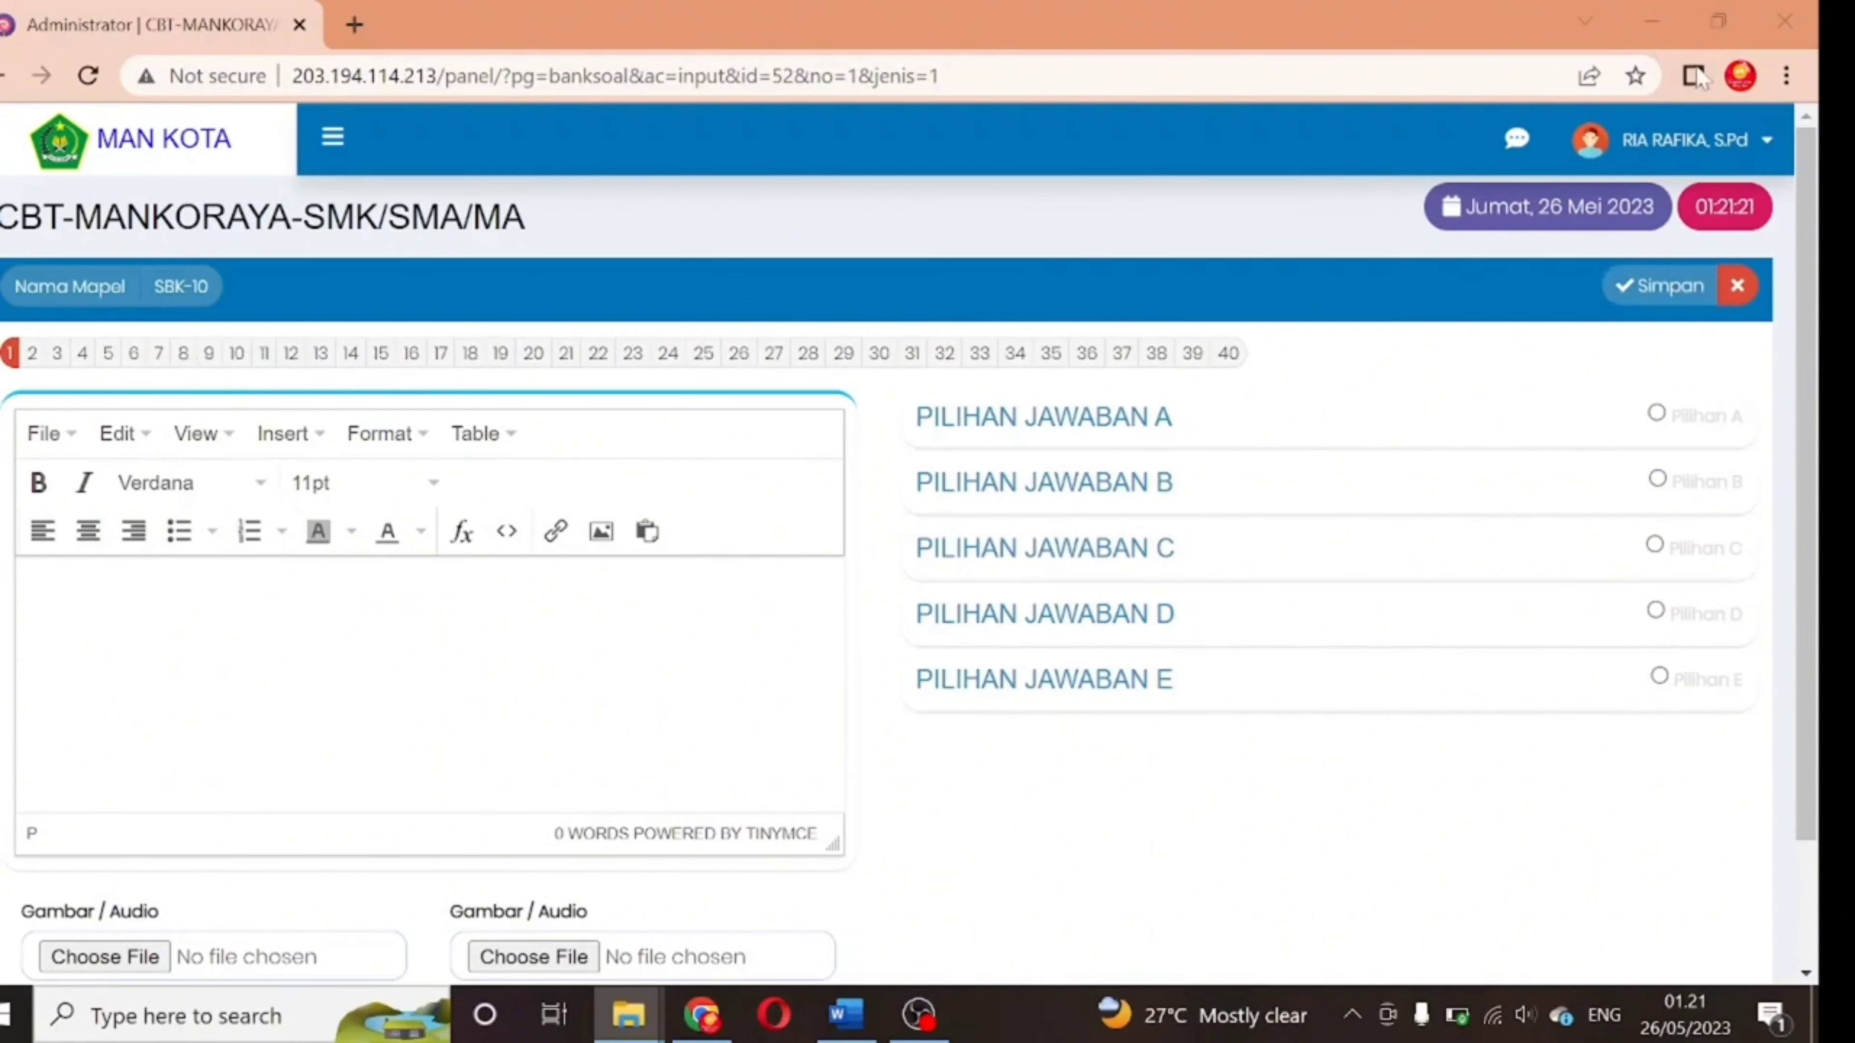
- Arrange the Word question document and the browser's question editor side by side, with Word on the left half of the screen
left_click(1719, 30)
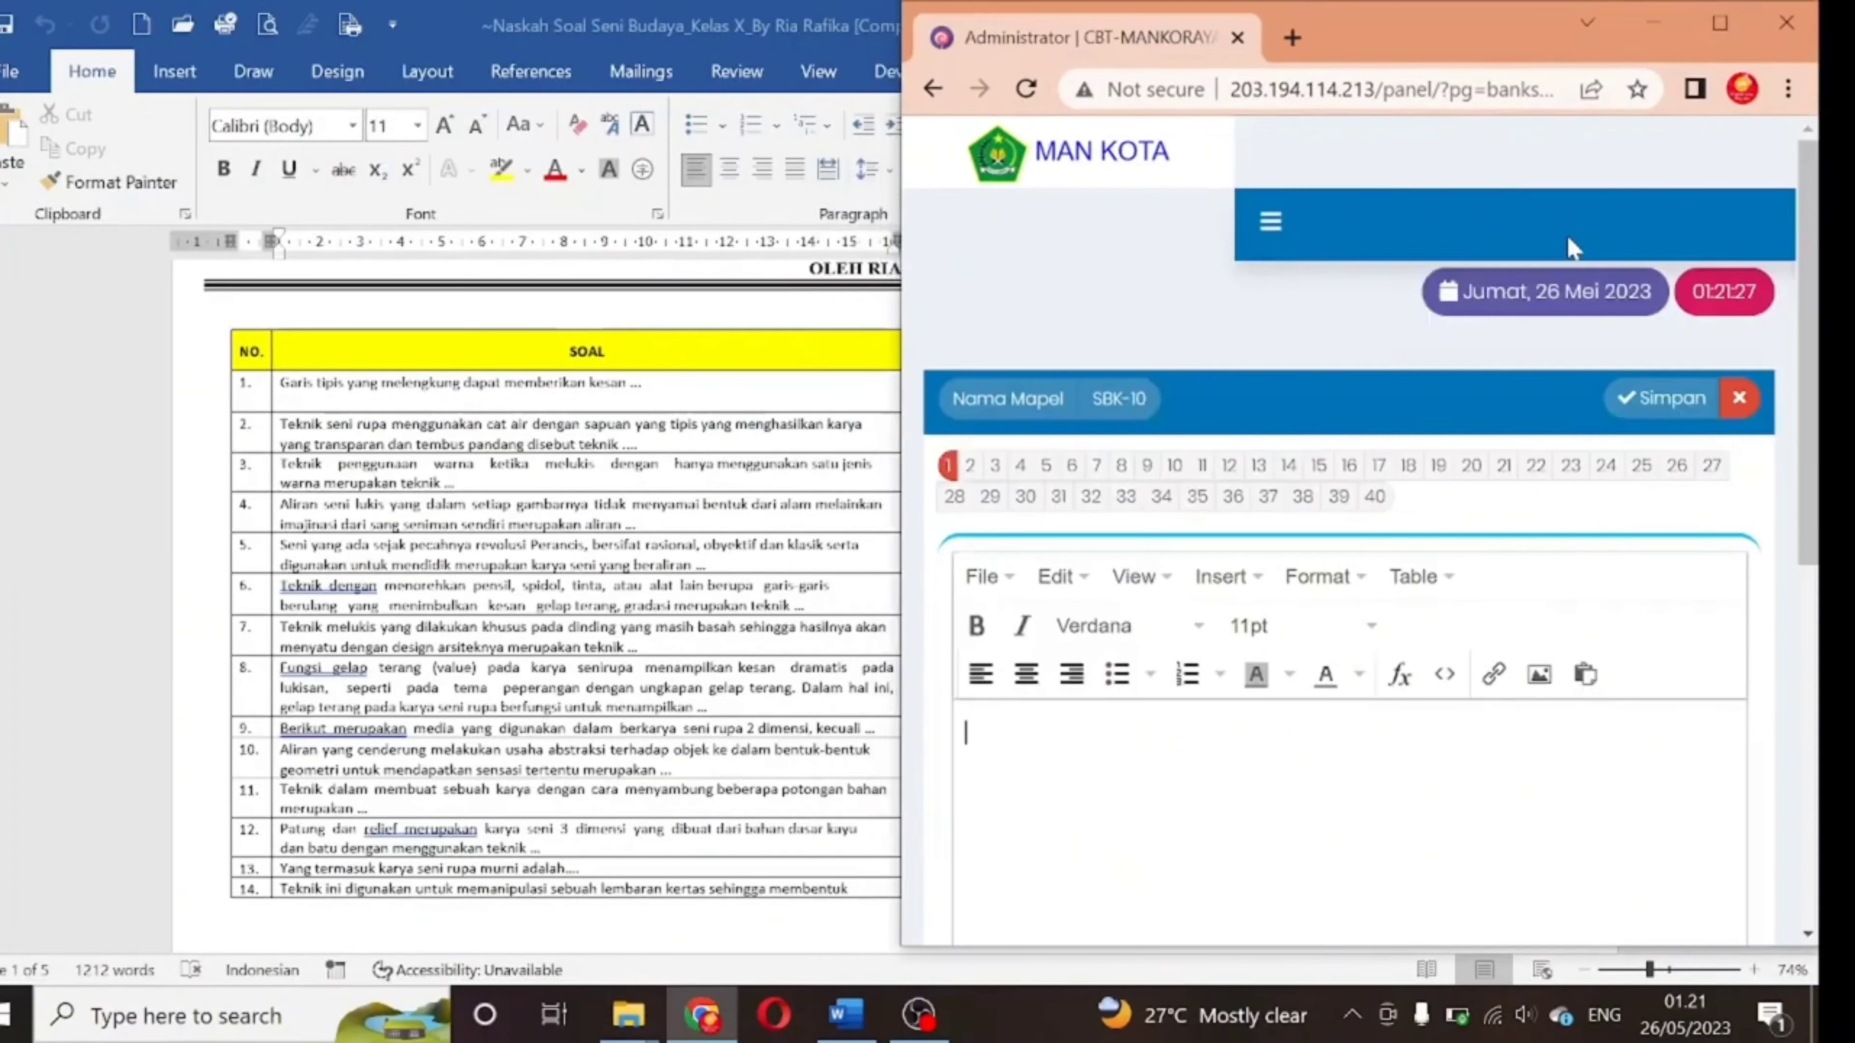
left_click(841, 1033)
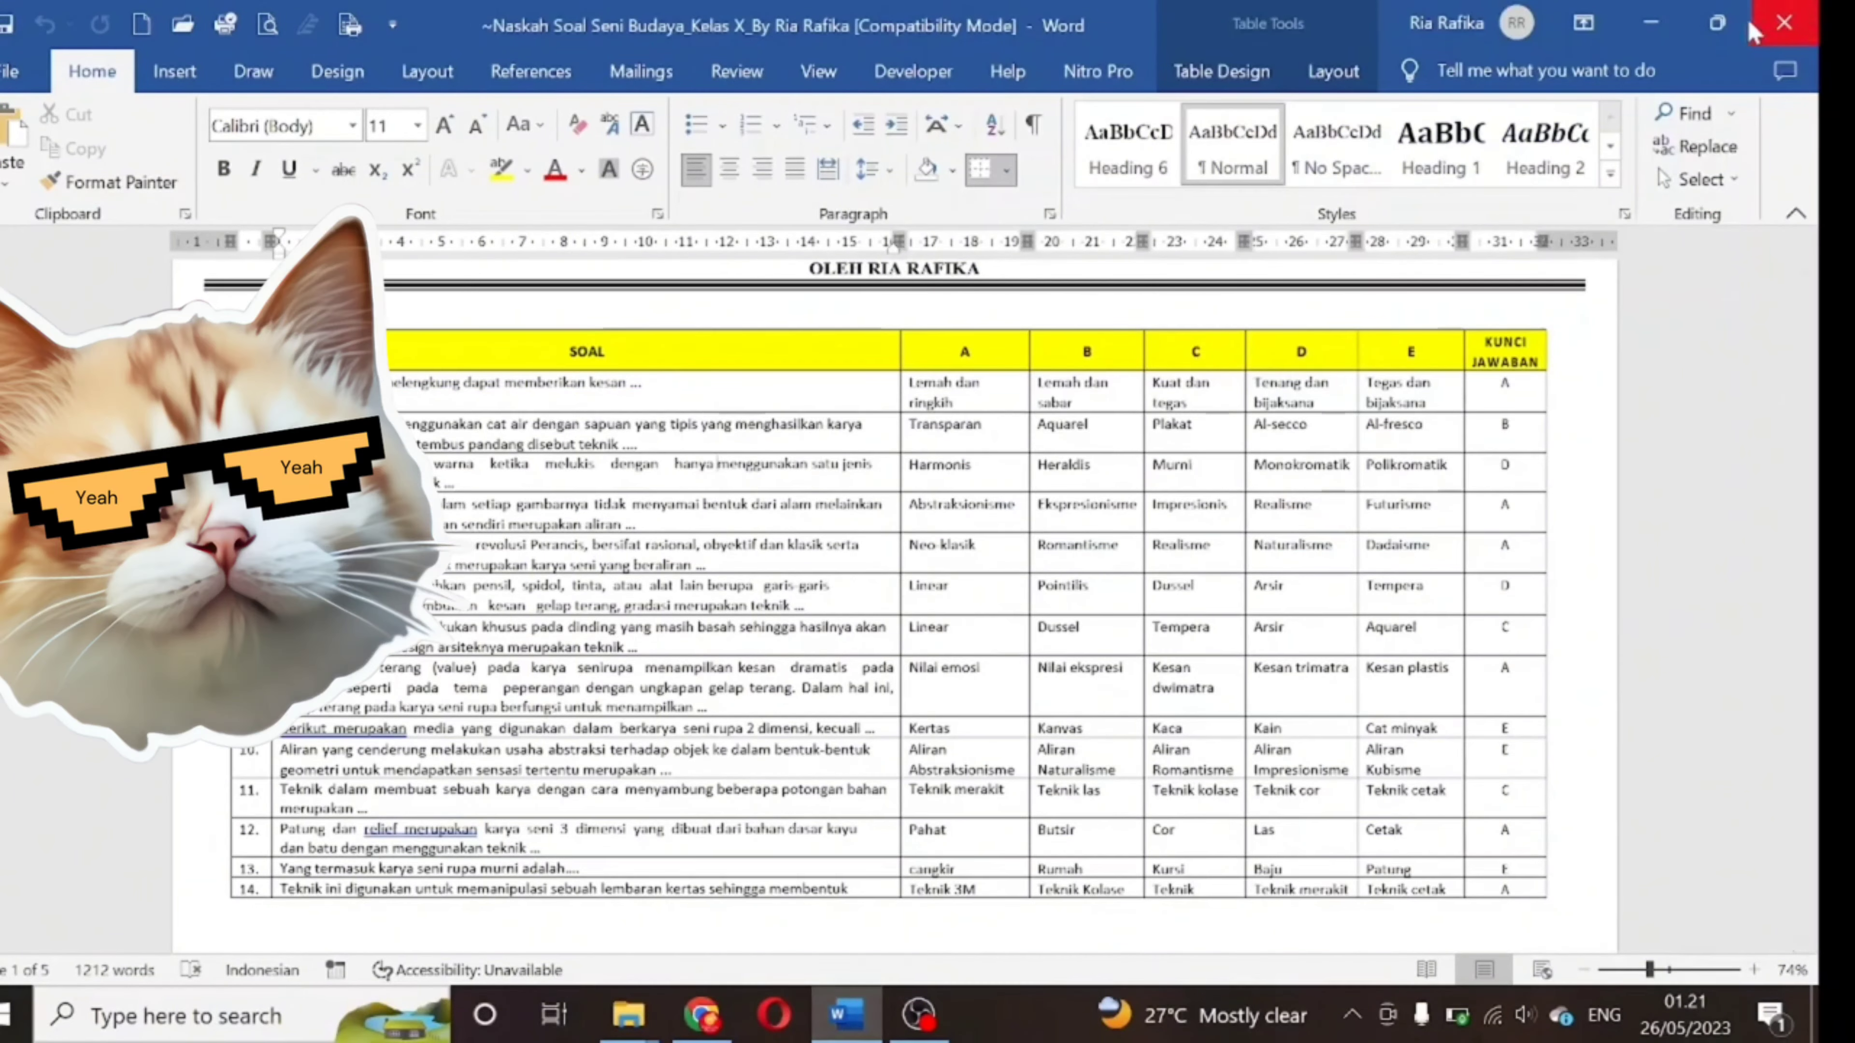
left_click(1725, 33)
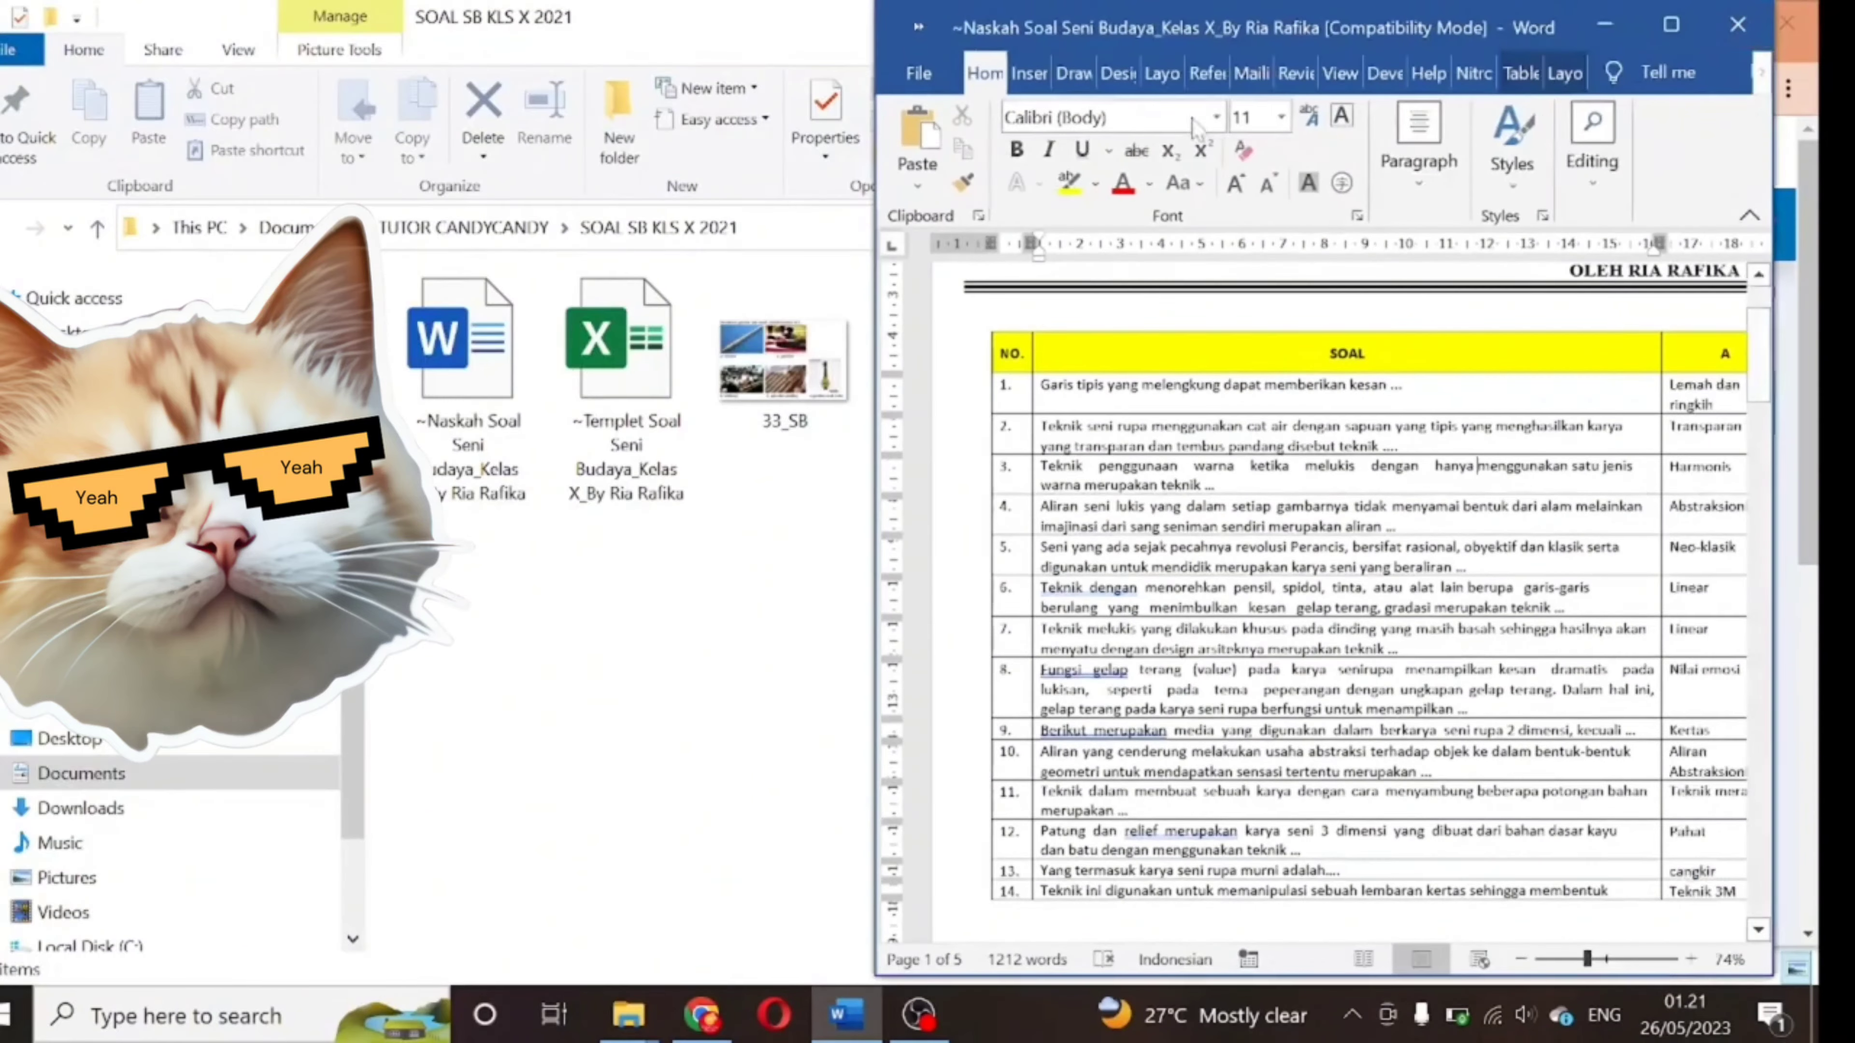
left_click_drag(1218, 26, 353, 31)
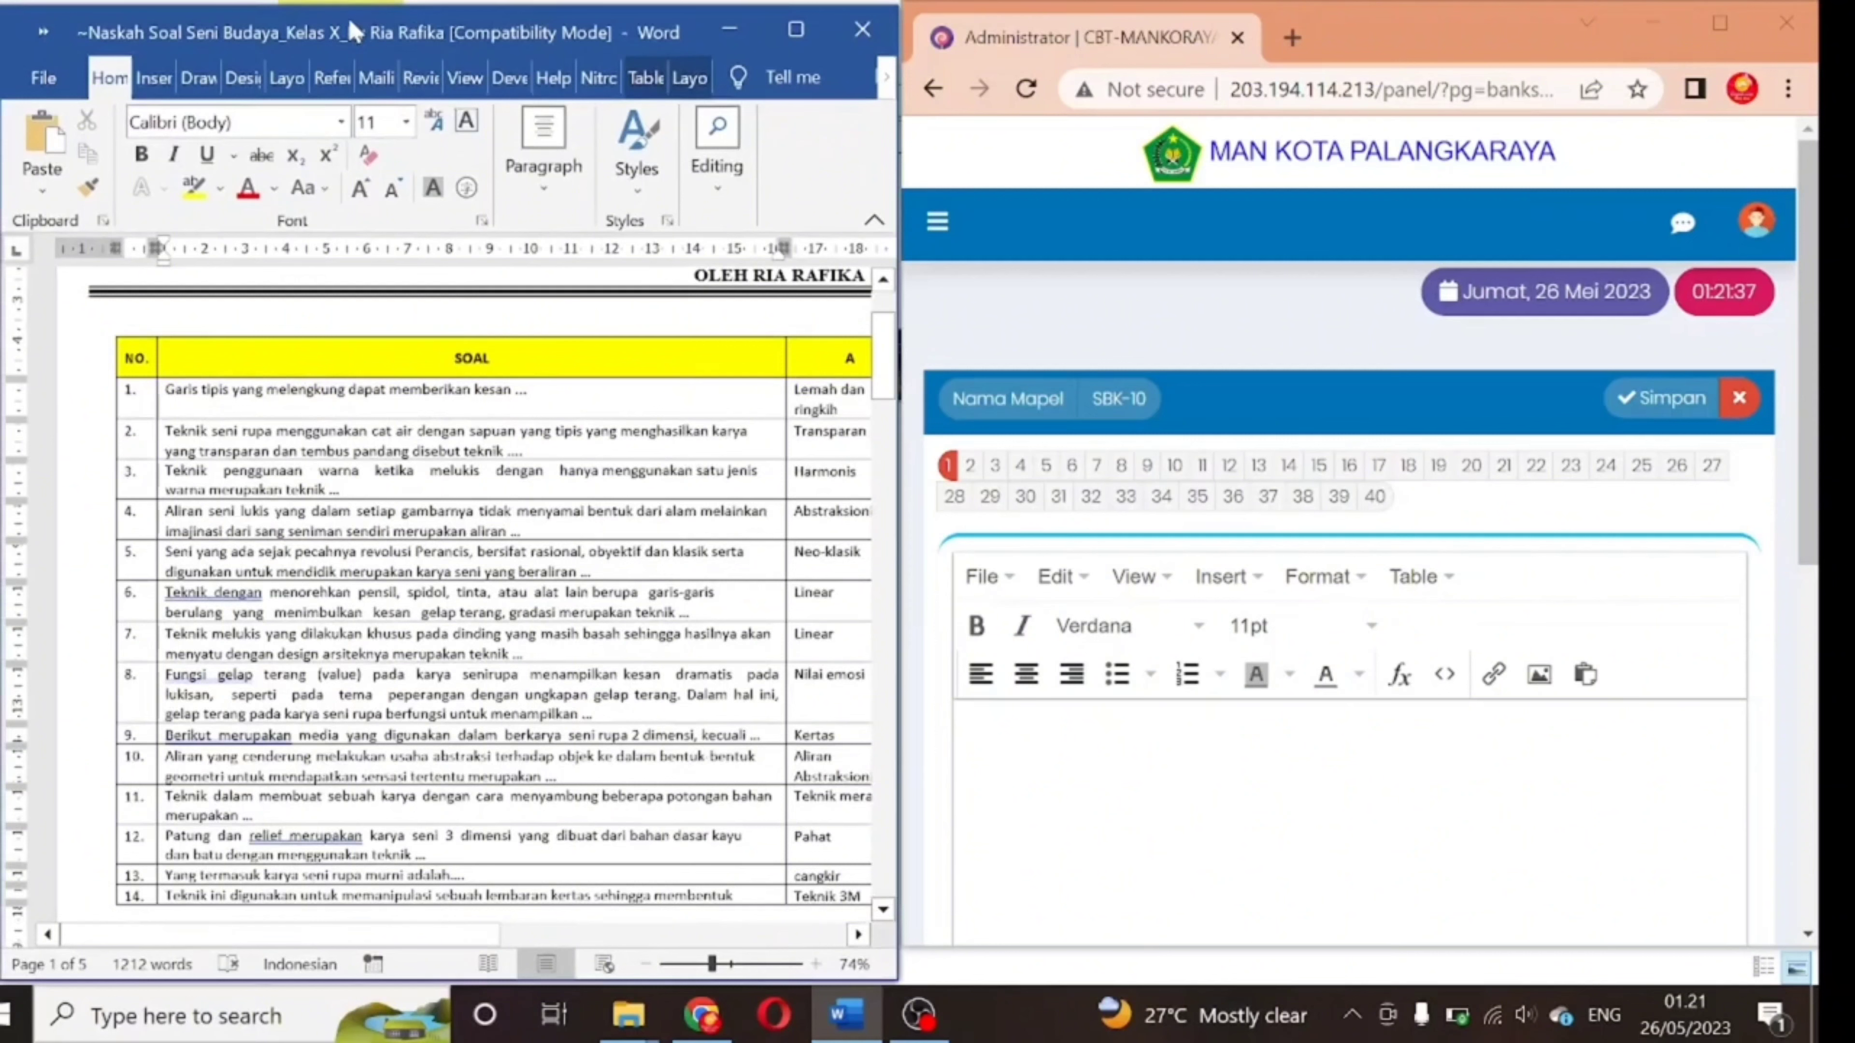
left_click(1147, 786)
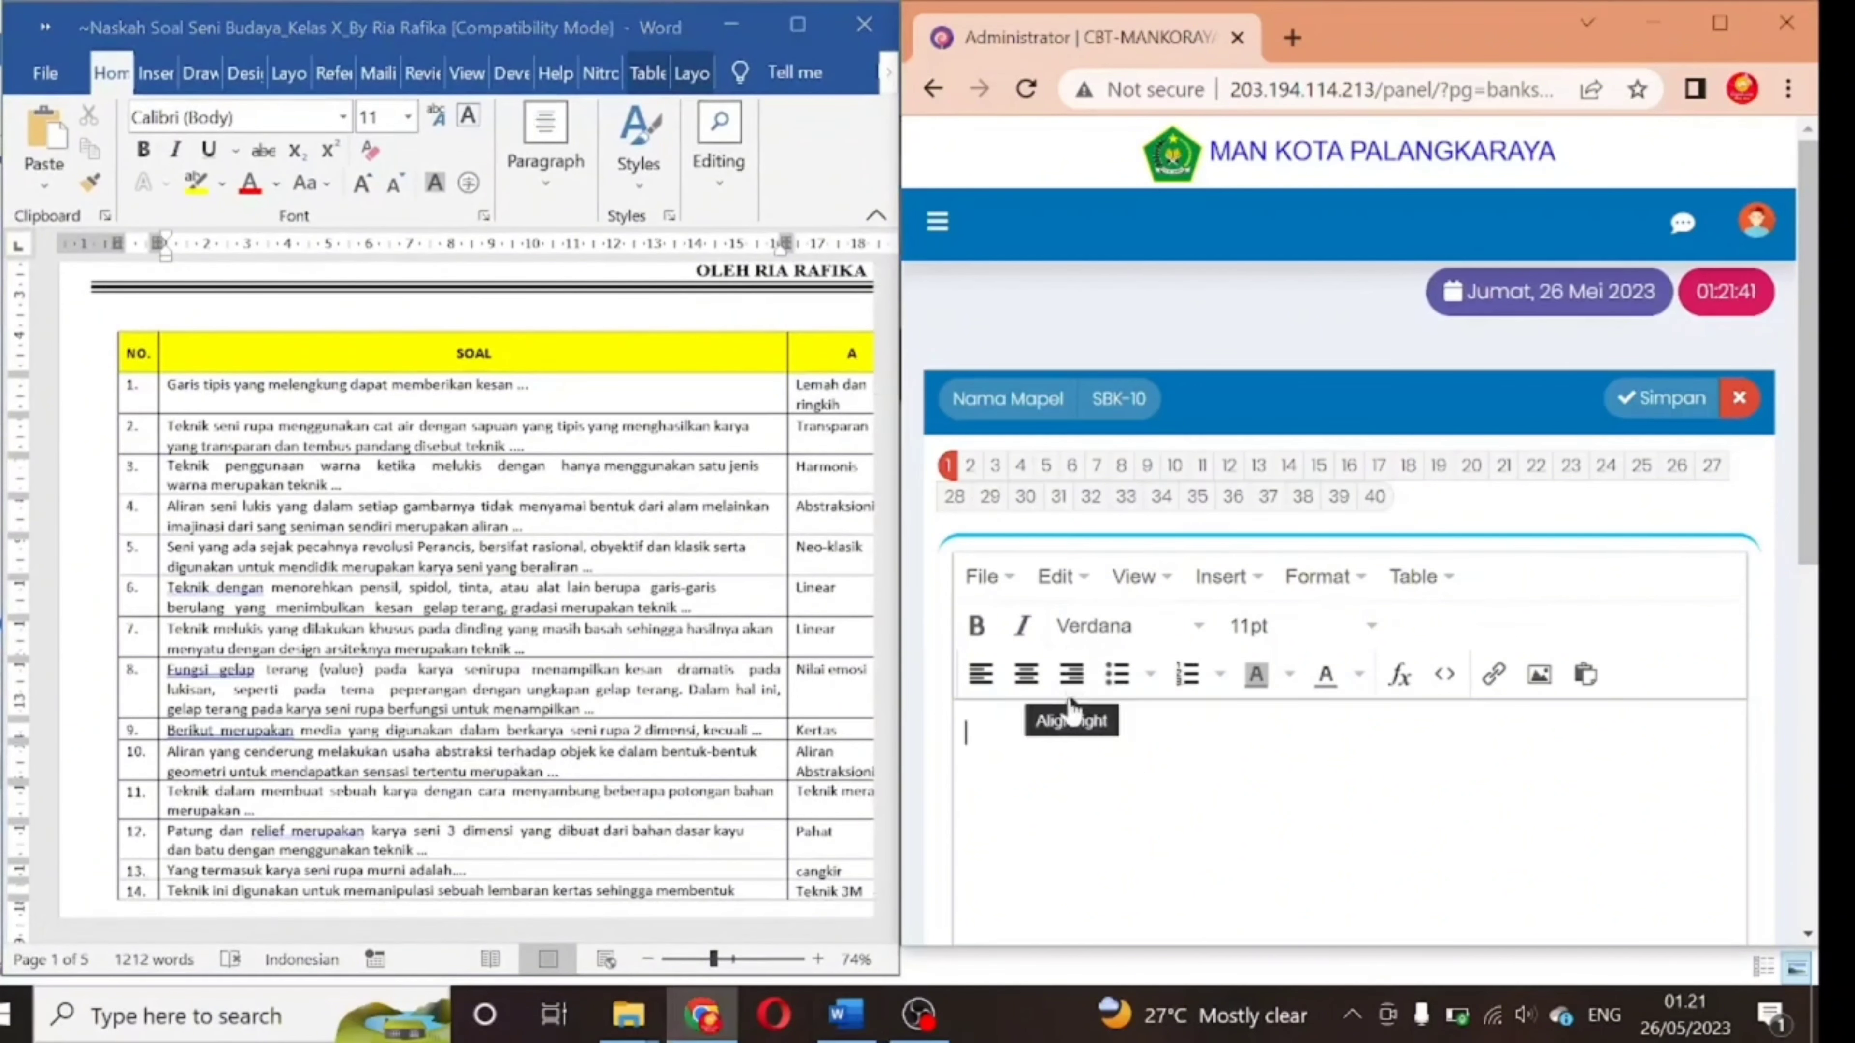
- Copy question 1, "Garis tipis yang melengkung dapat memberikan kesan ...", from the Word document into the web question editor
key("ctrl+minus")
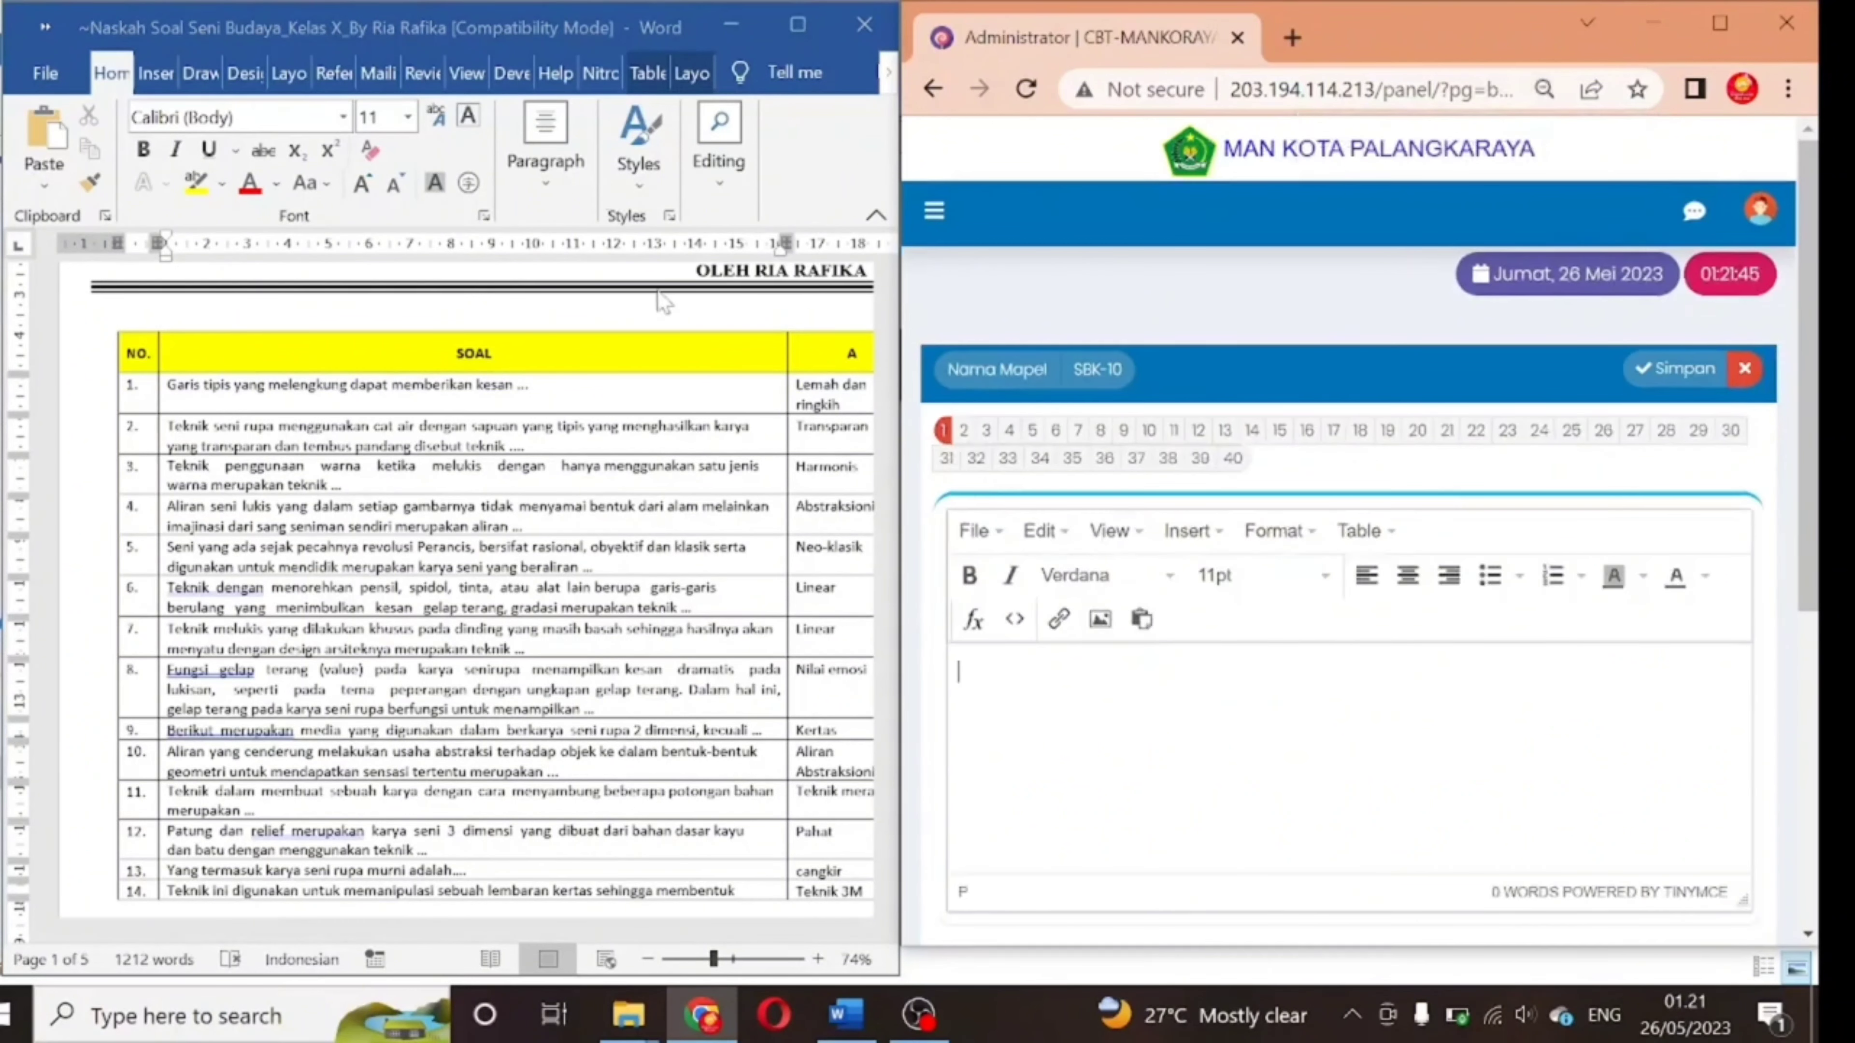
left_click(655, 564)
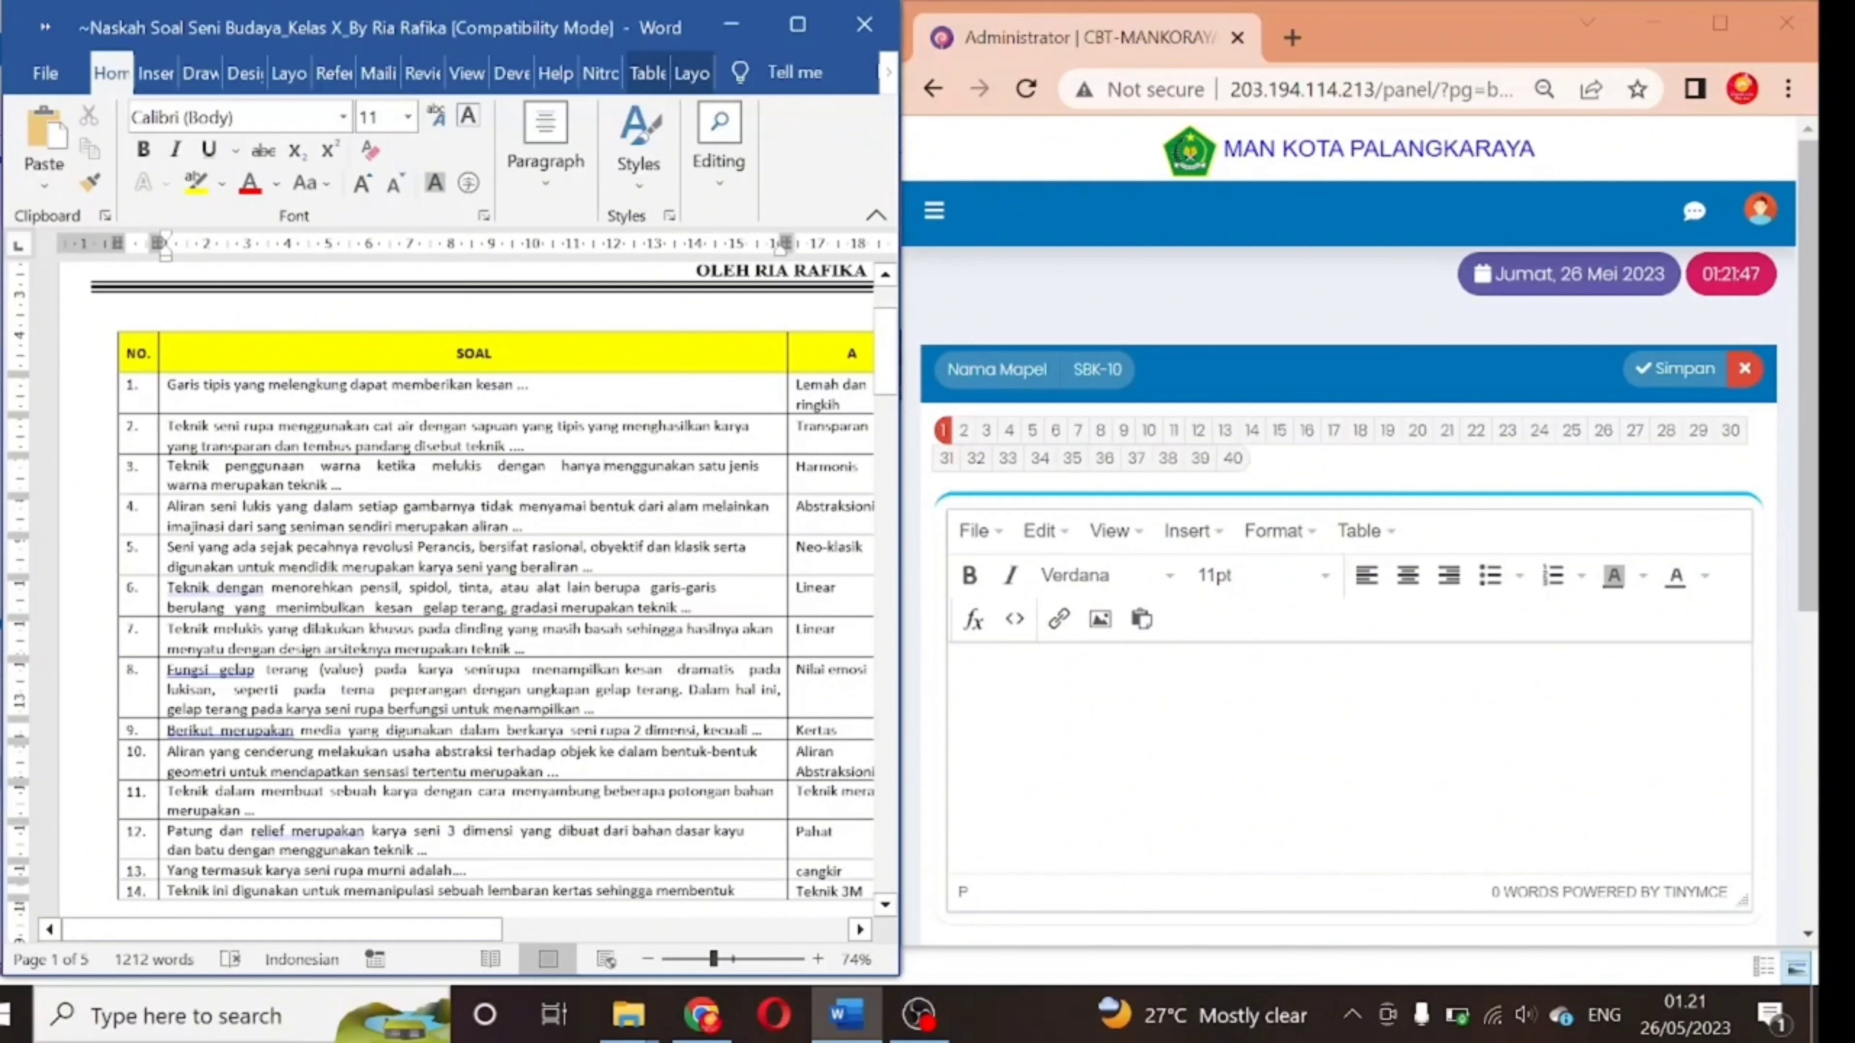
scroll(524, 462, "down", 1)
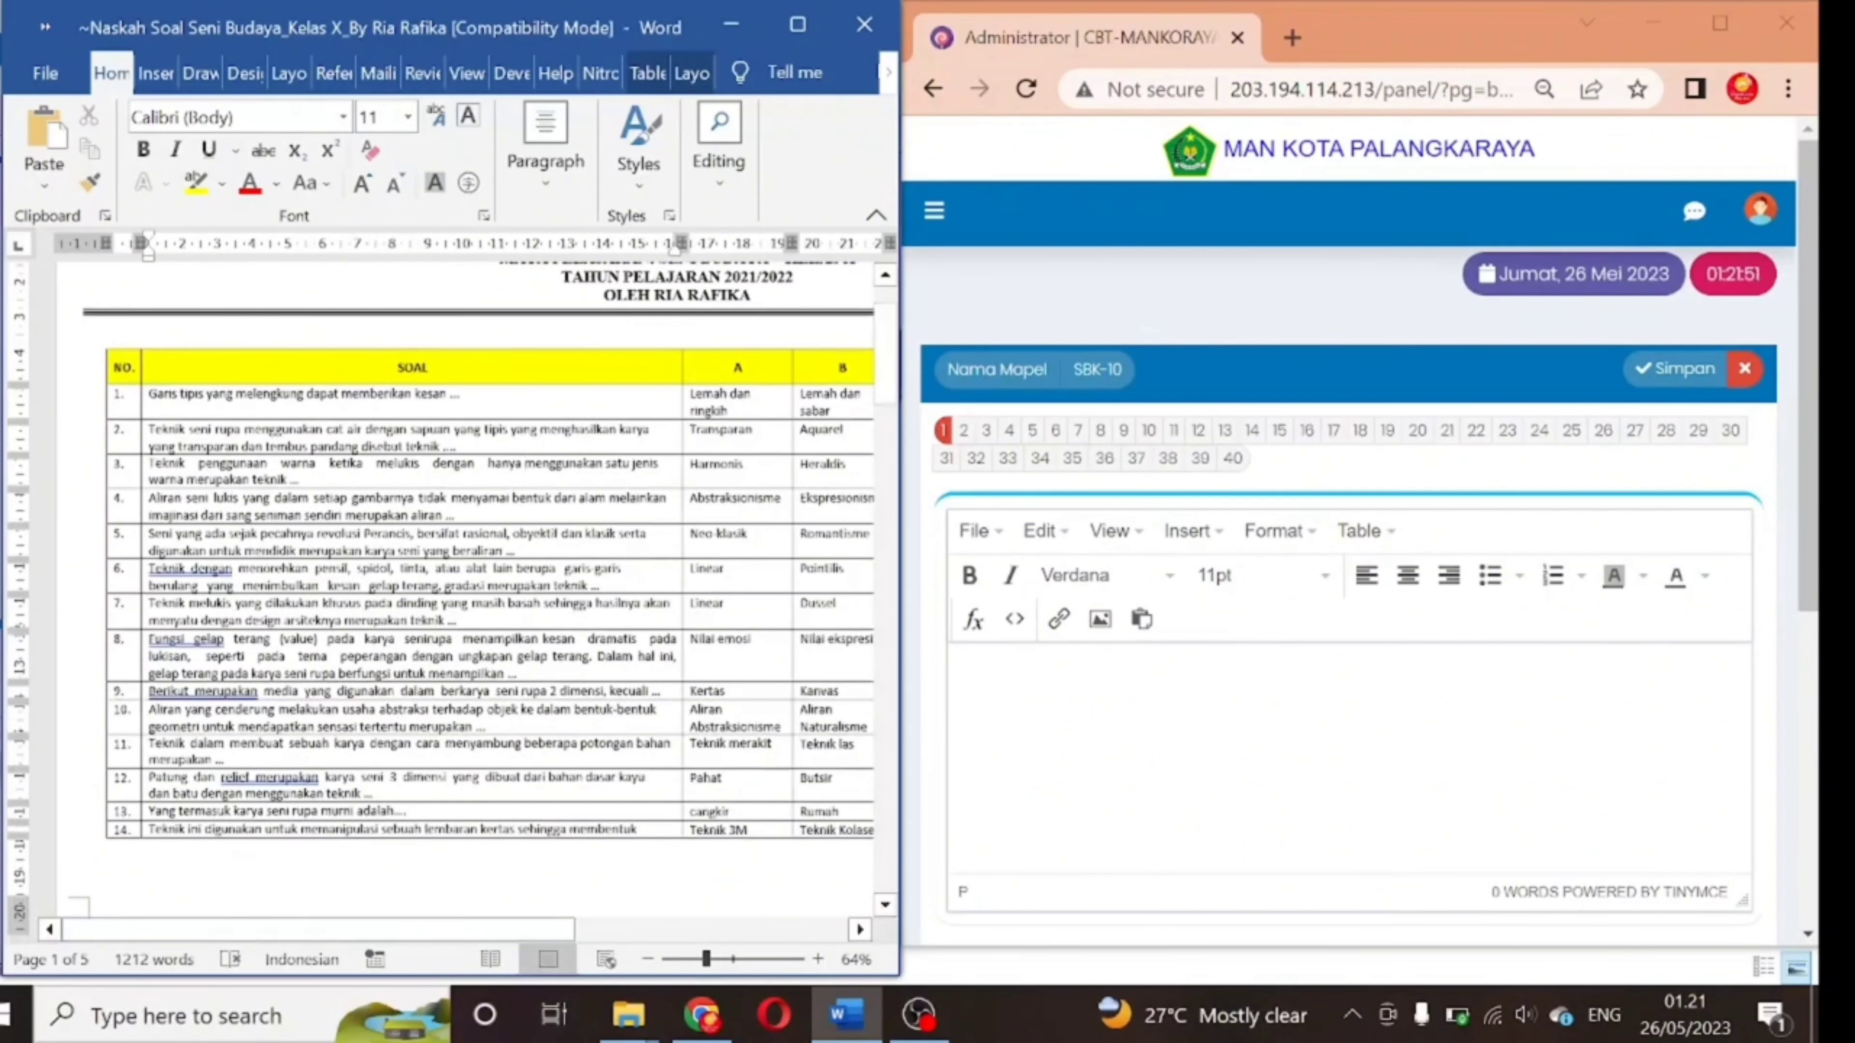
left_click_drag(387, 931, 403, 1010)
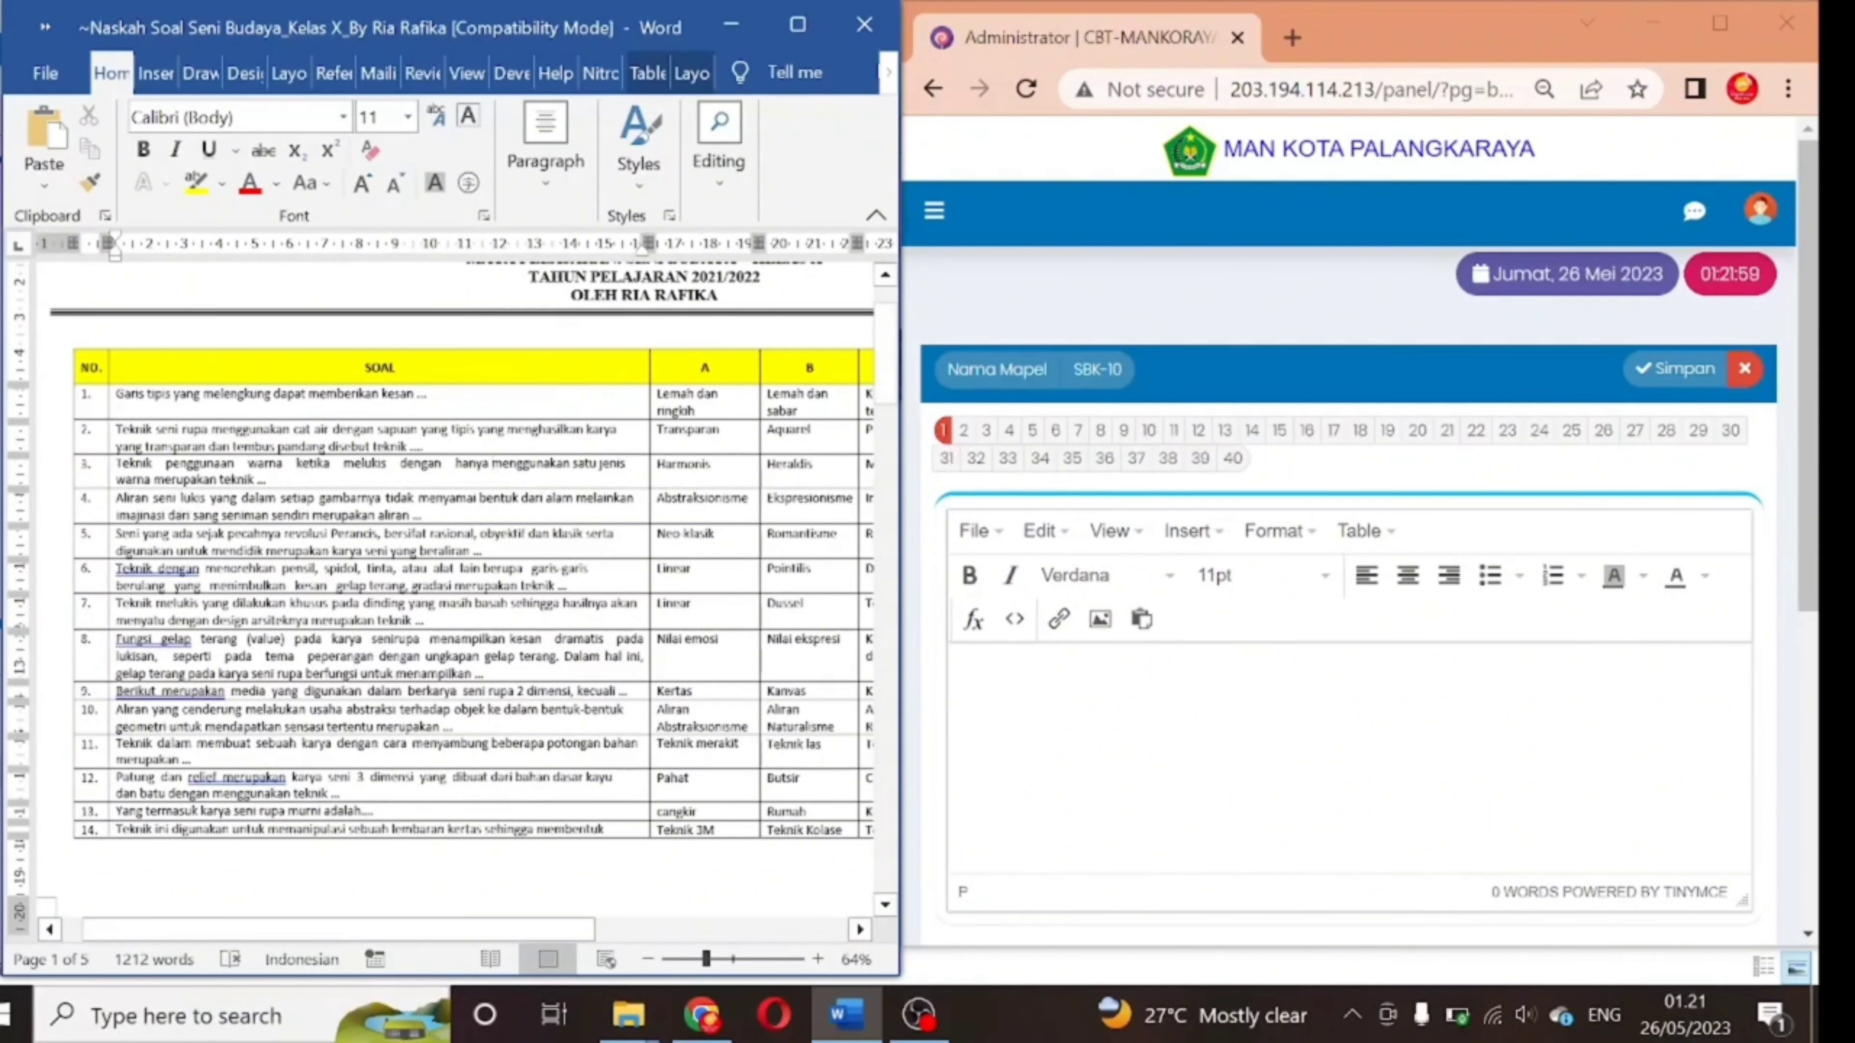
left_click_drag(115, 394, 431, 398)
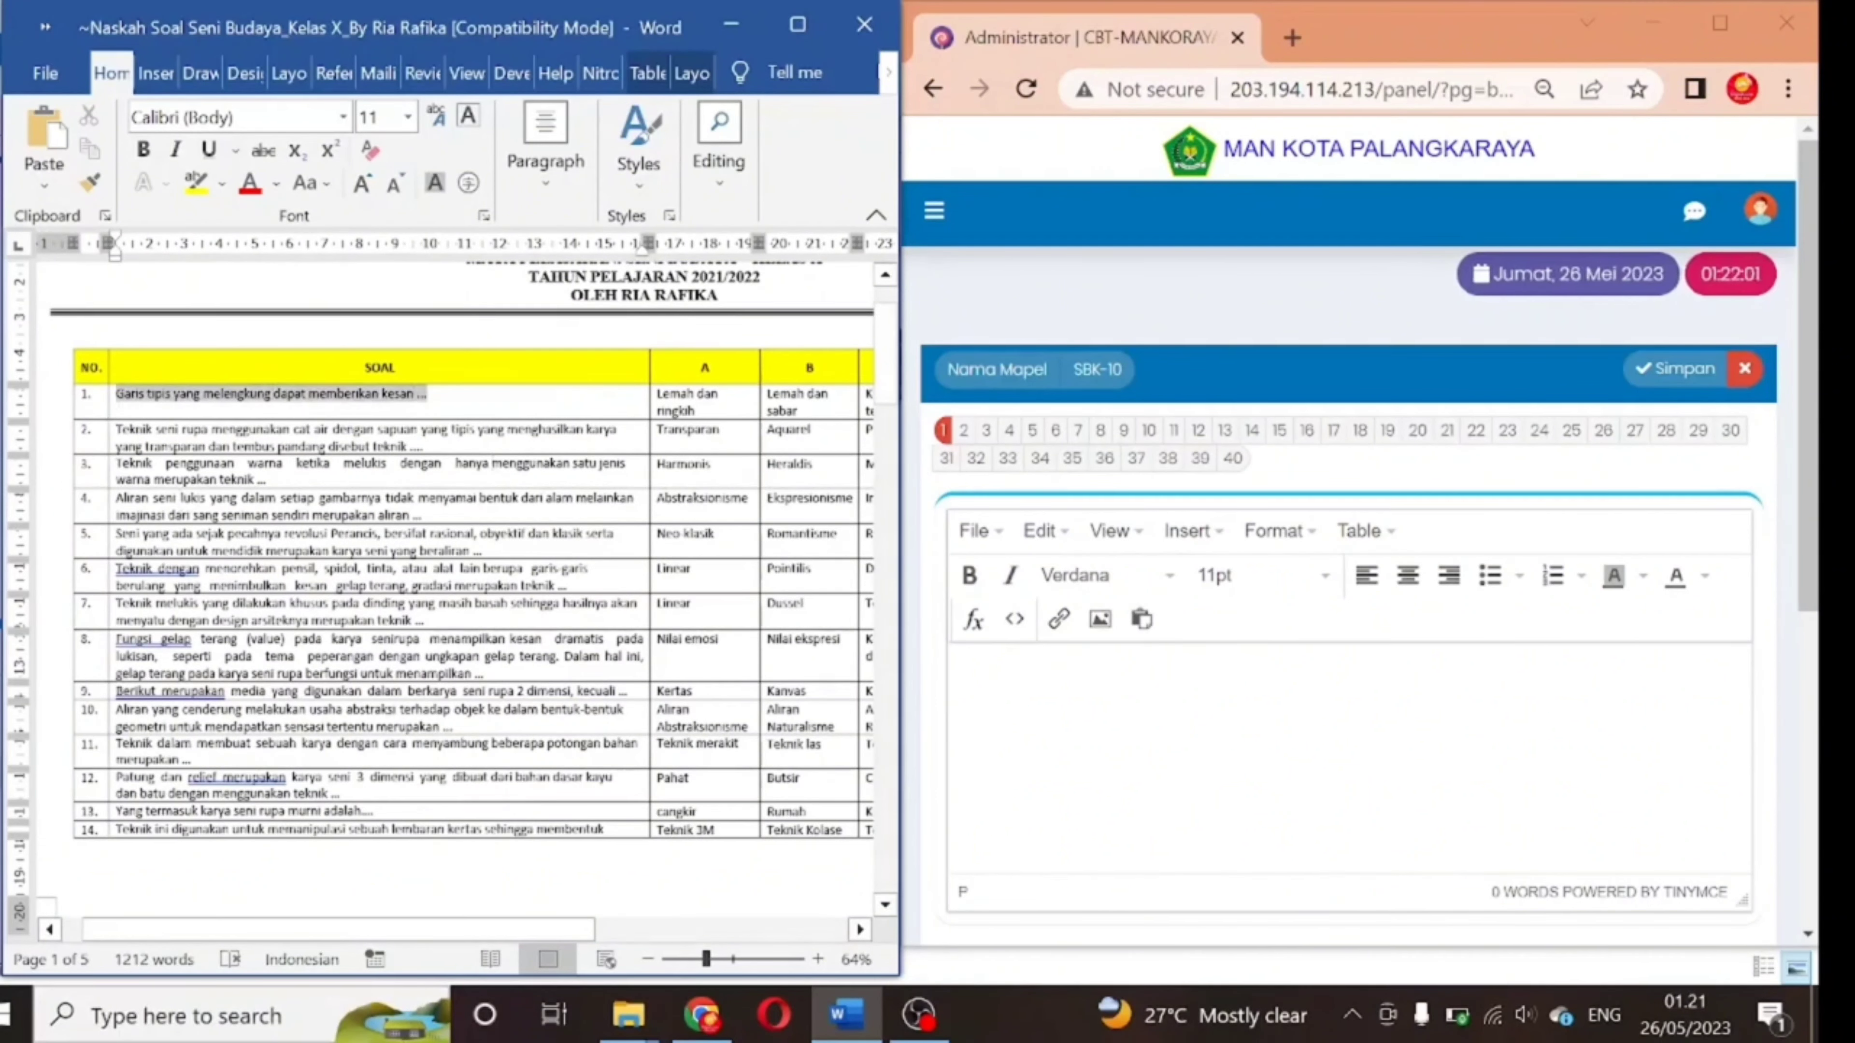
left_click(126, 402)
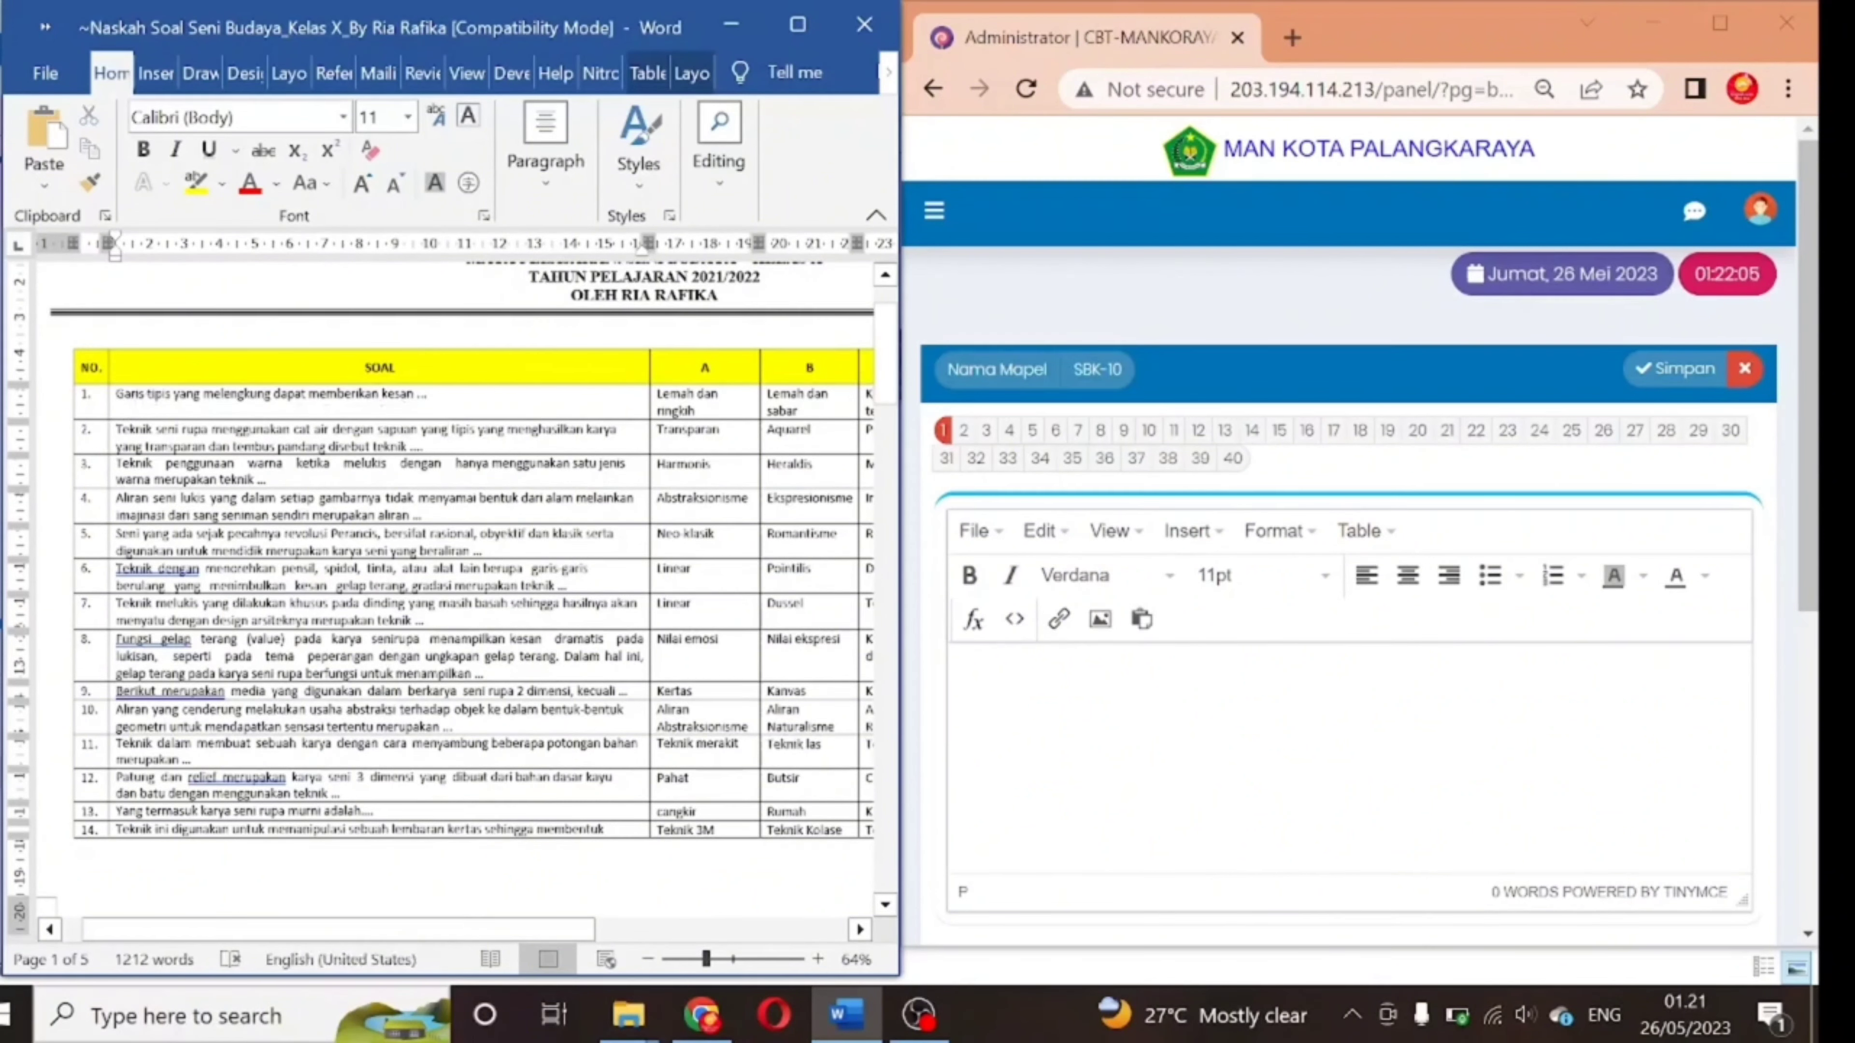
left_click_drag(431, 395, 115, 395)
key("ctrl+c")
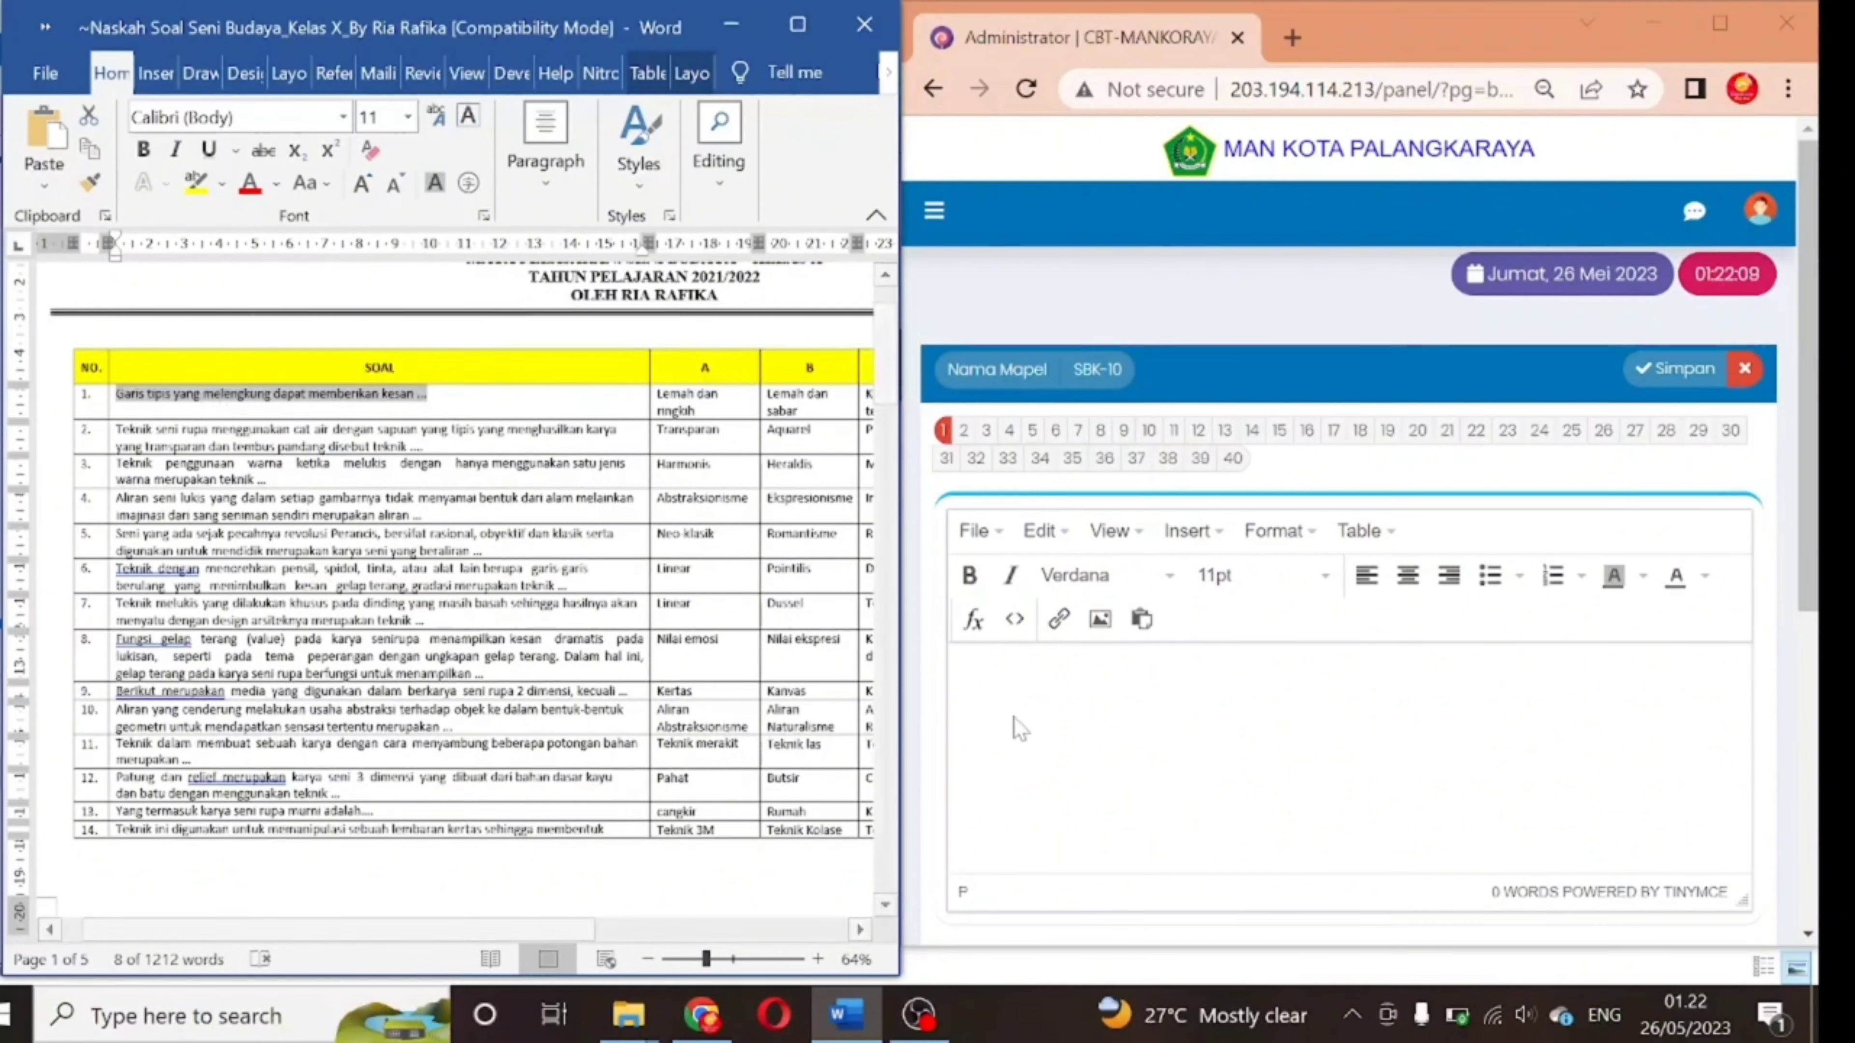
left_click(949, 654)
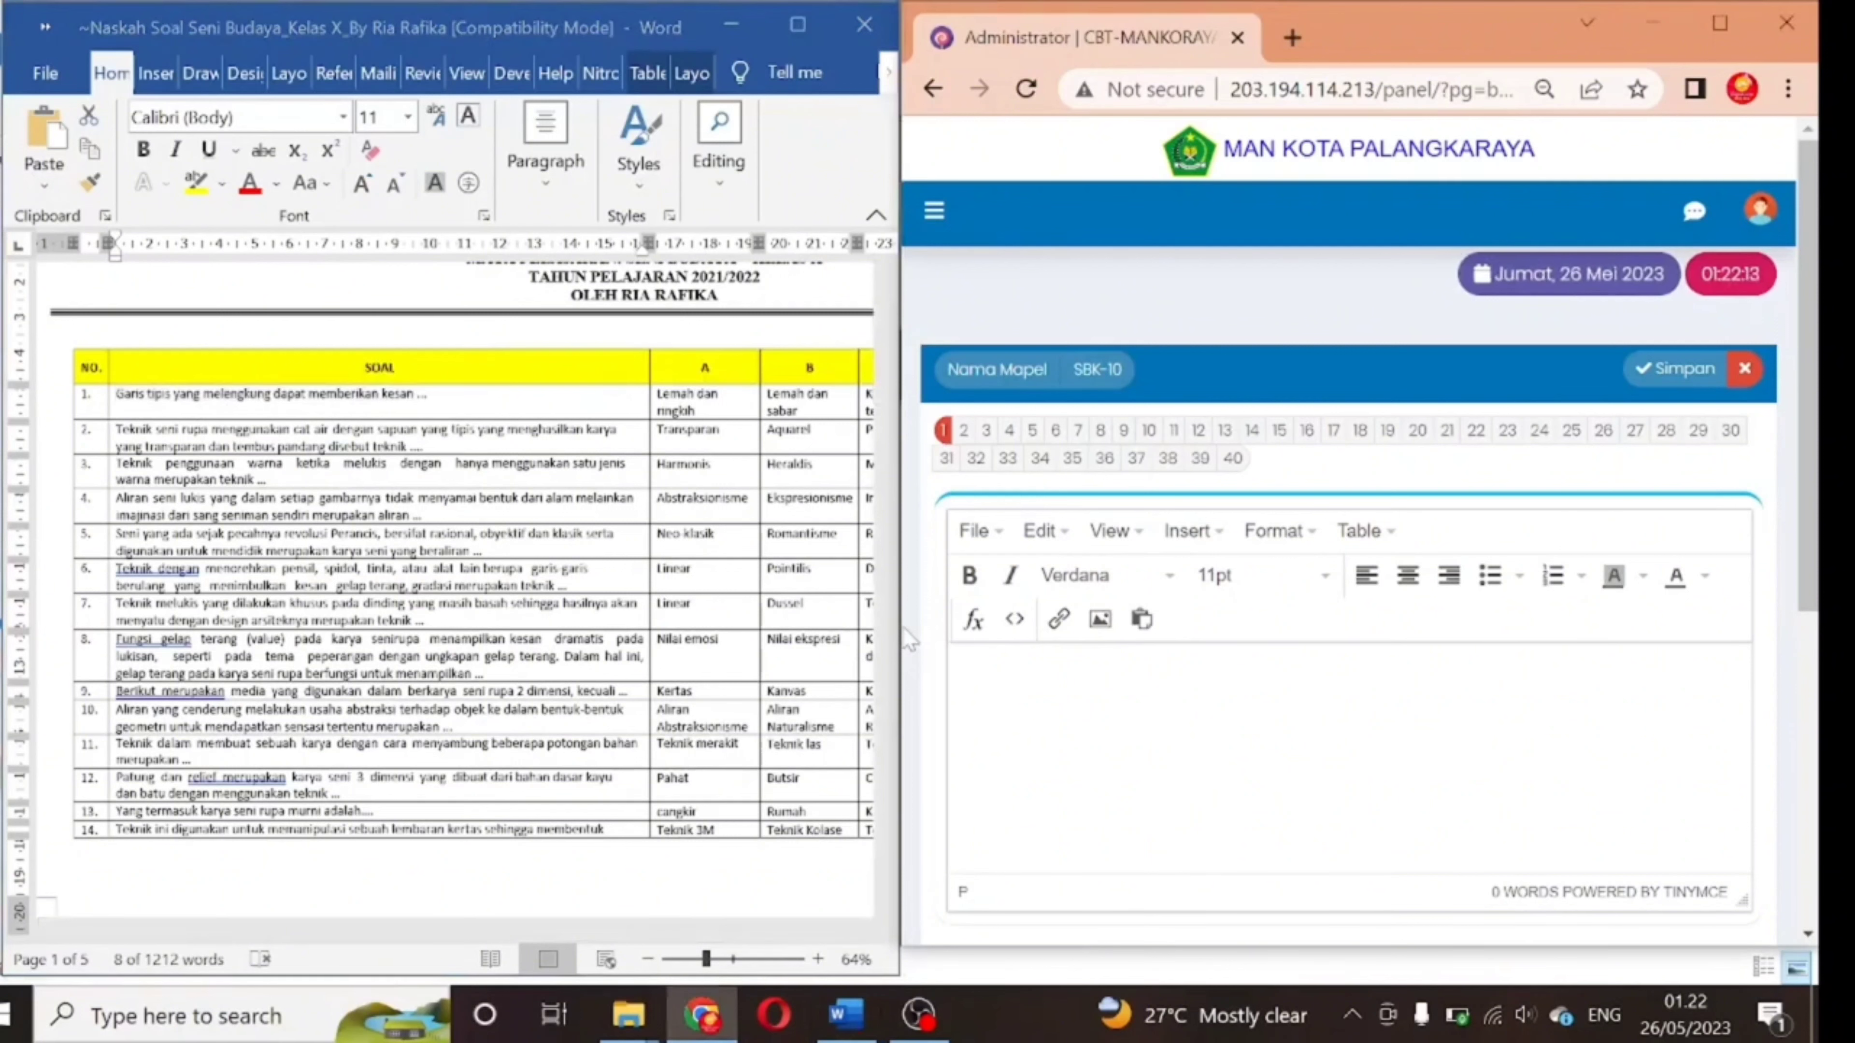
key("ctrl+v")
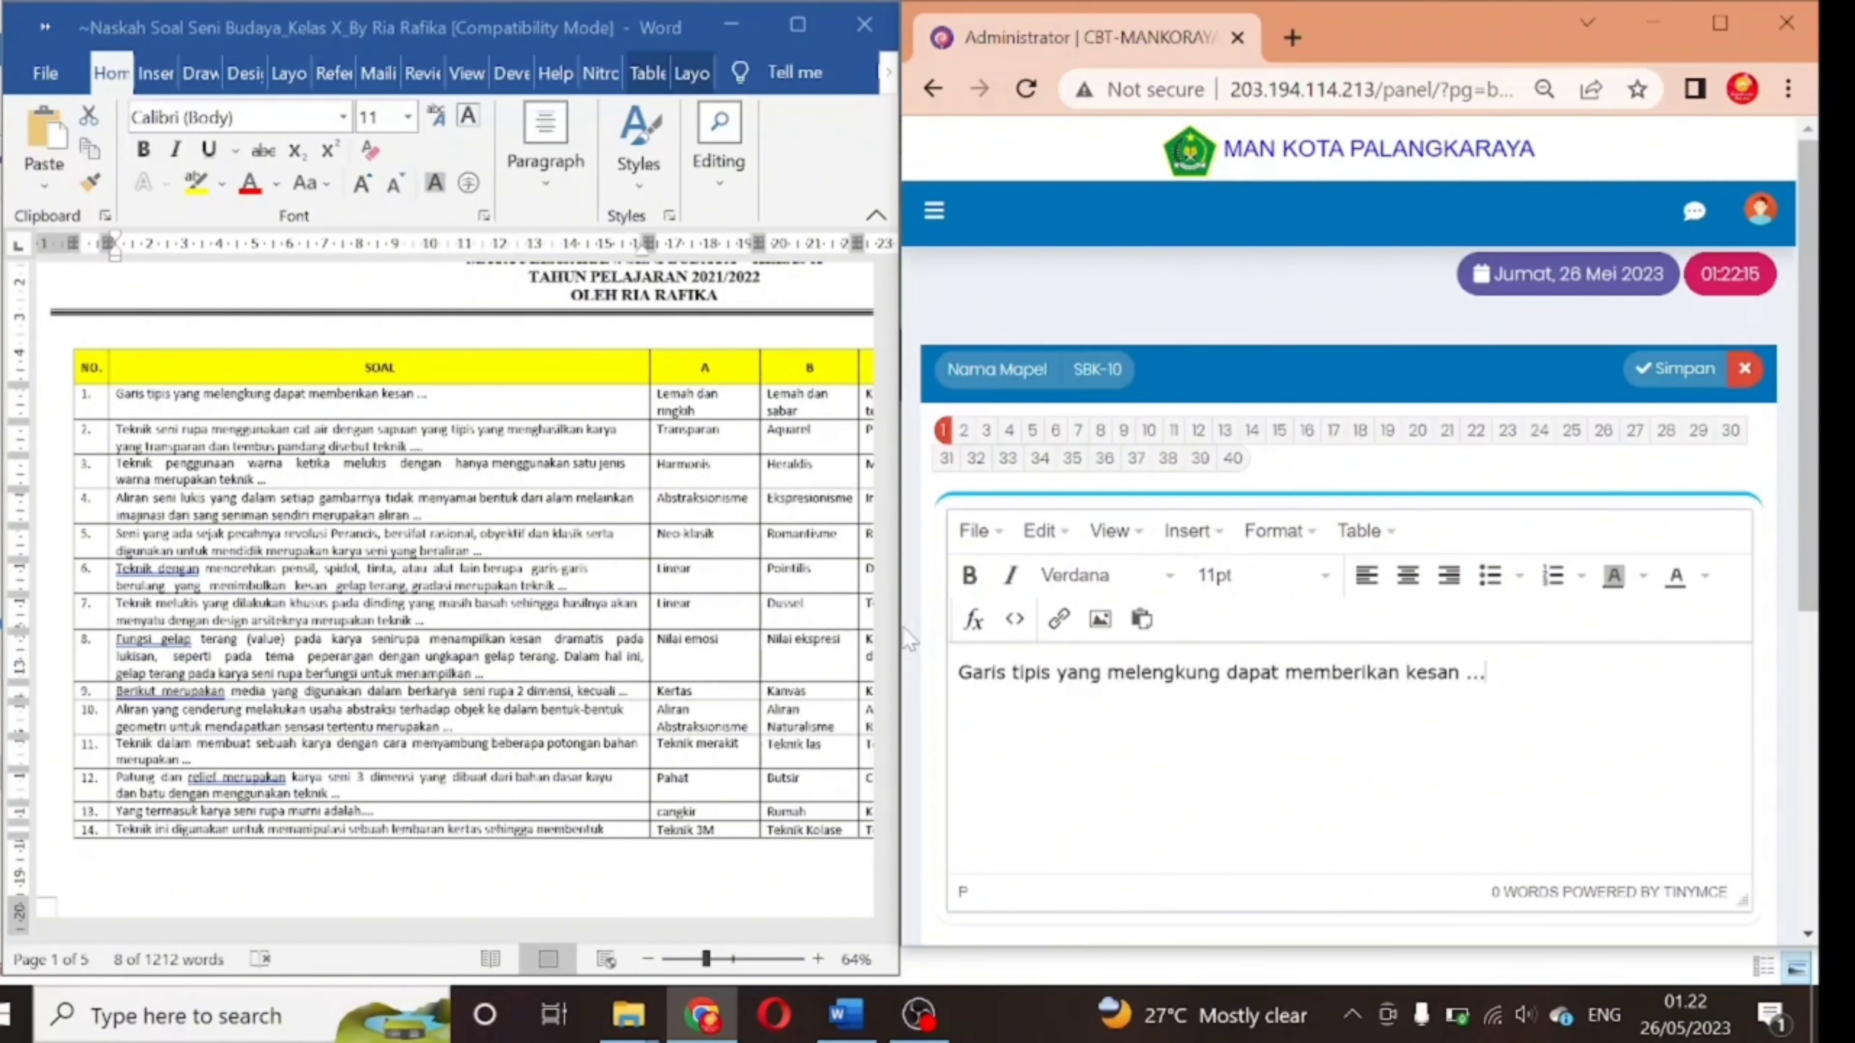
- Try to copy question 1's whole answer A table cell from the Word document into the answer option A editor
key("ctrl+minus")
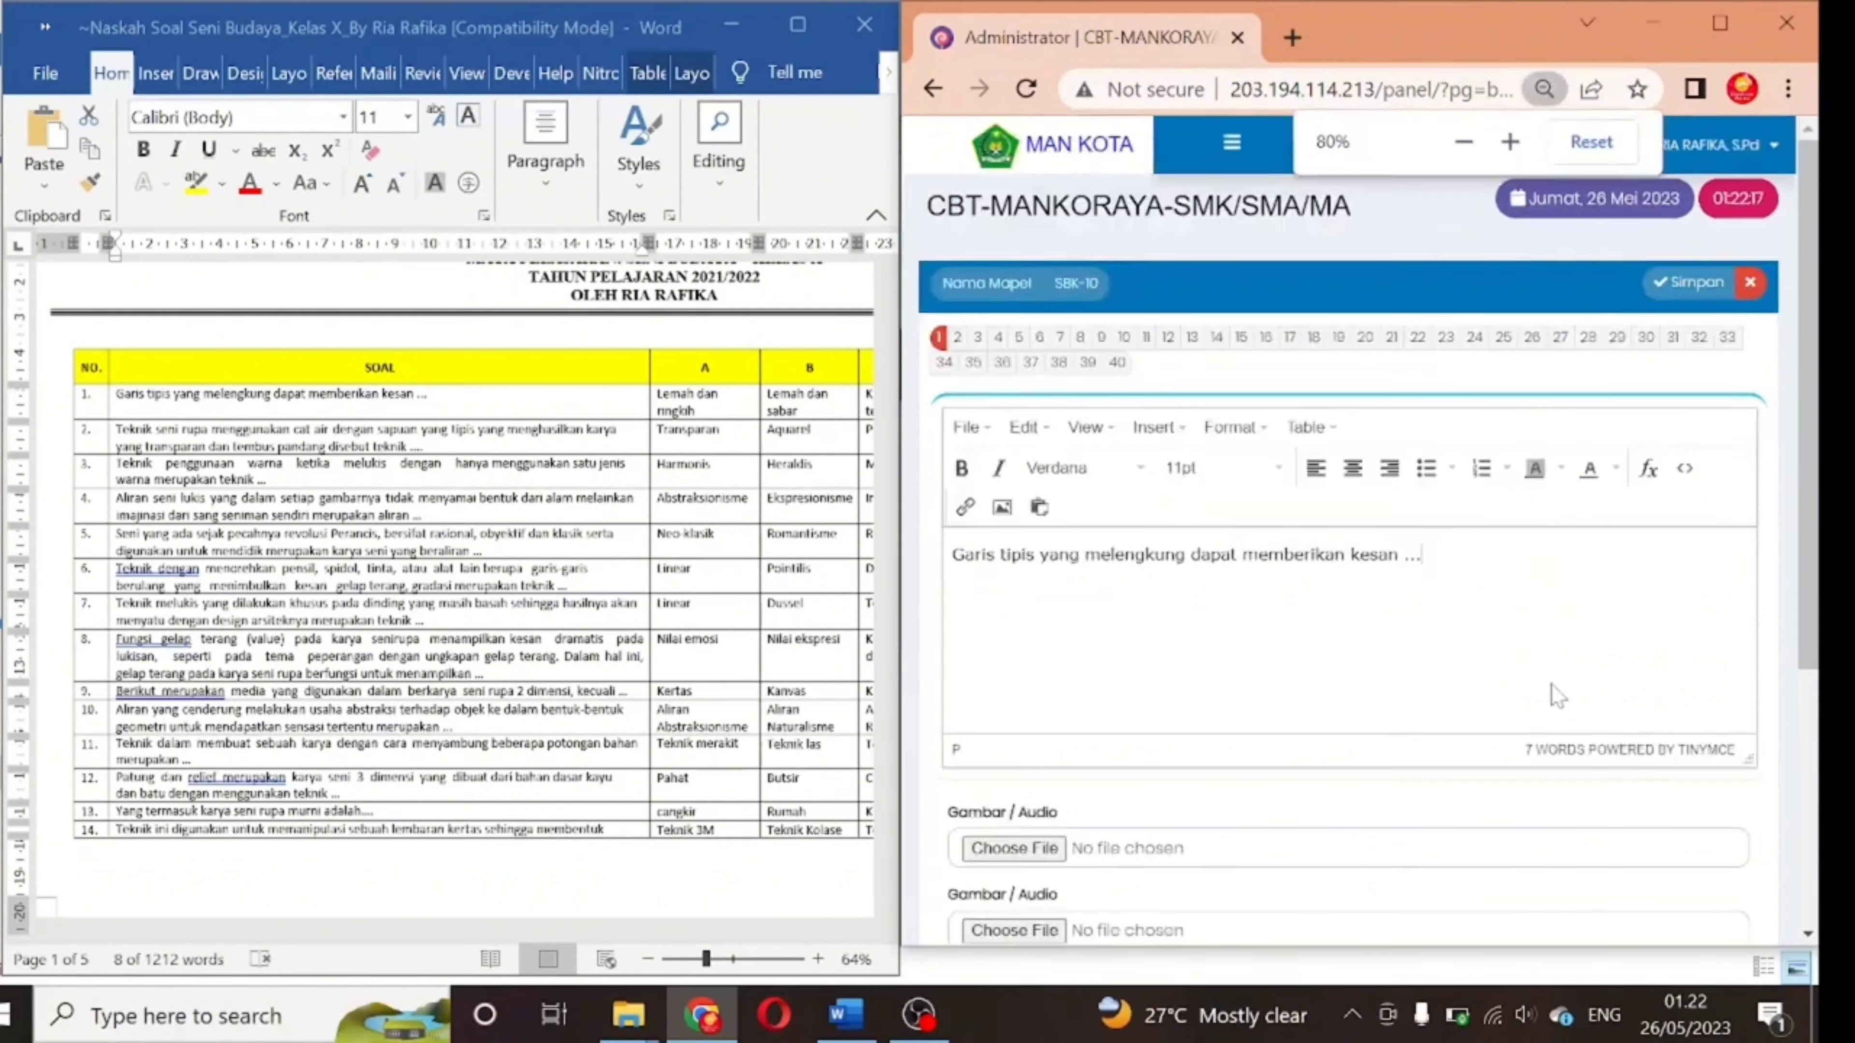
scroll(1541, 675, "down", 5)
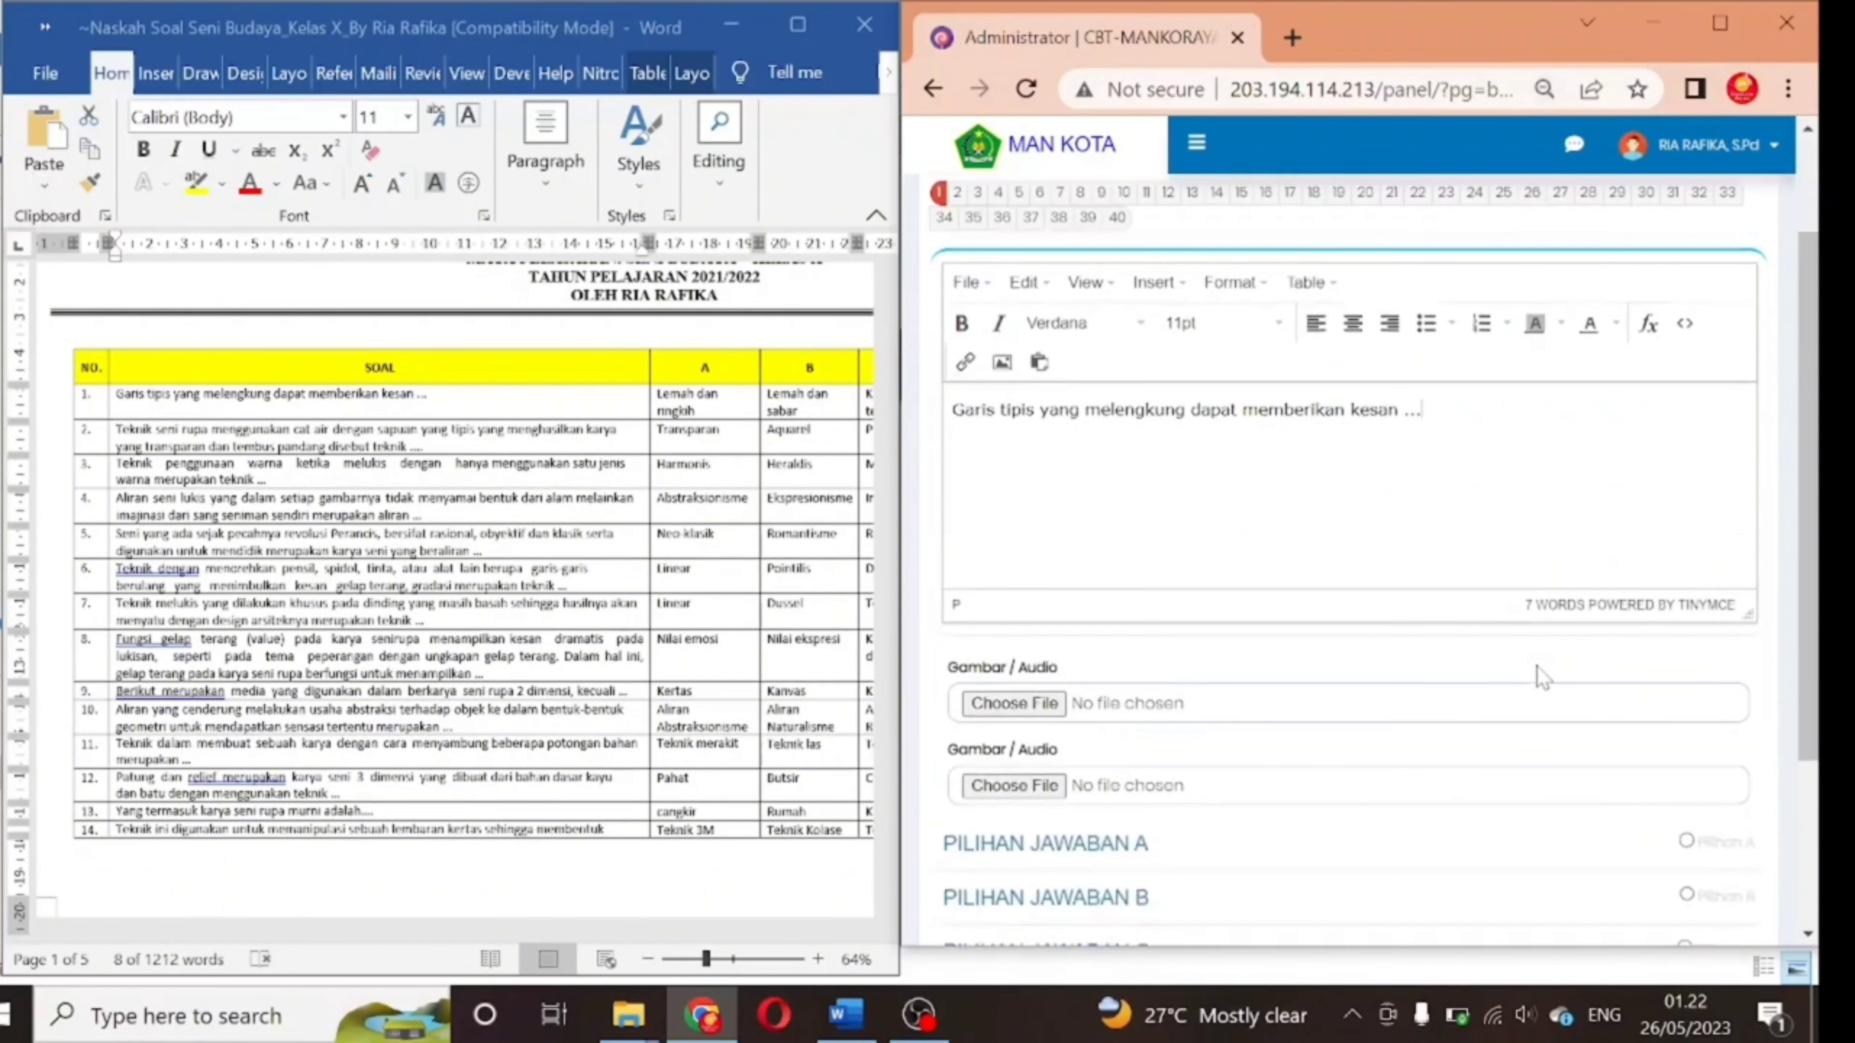
key("alt+Tab")
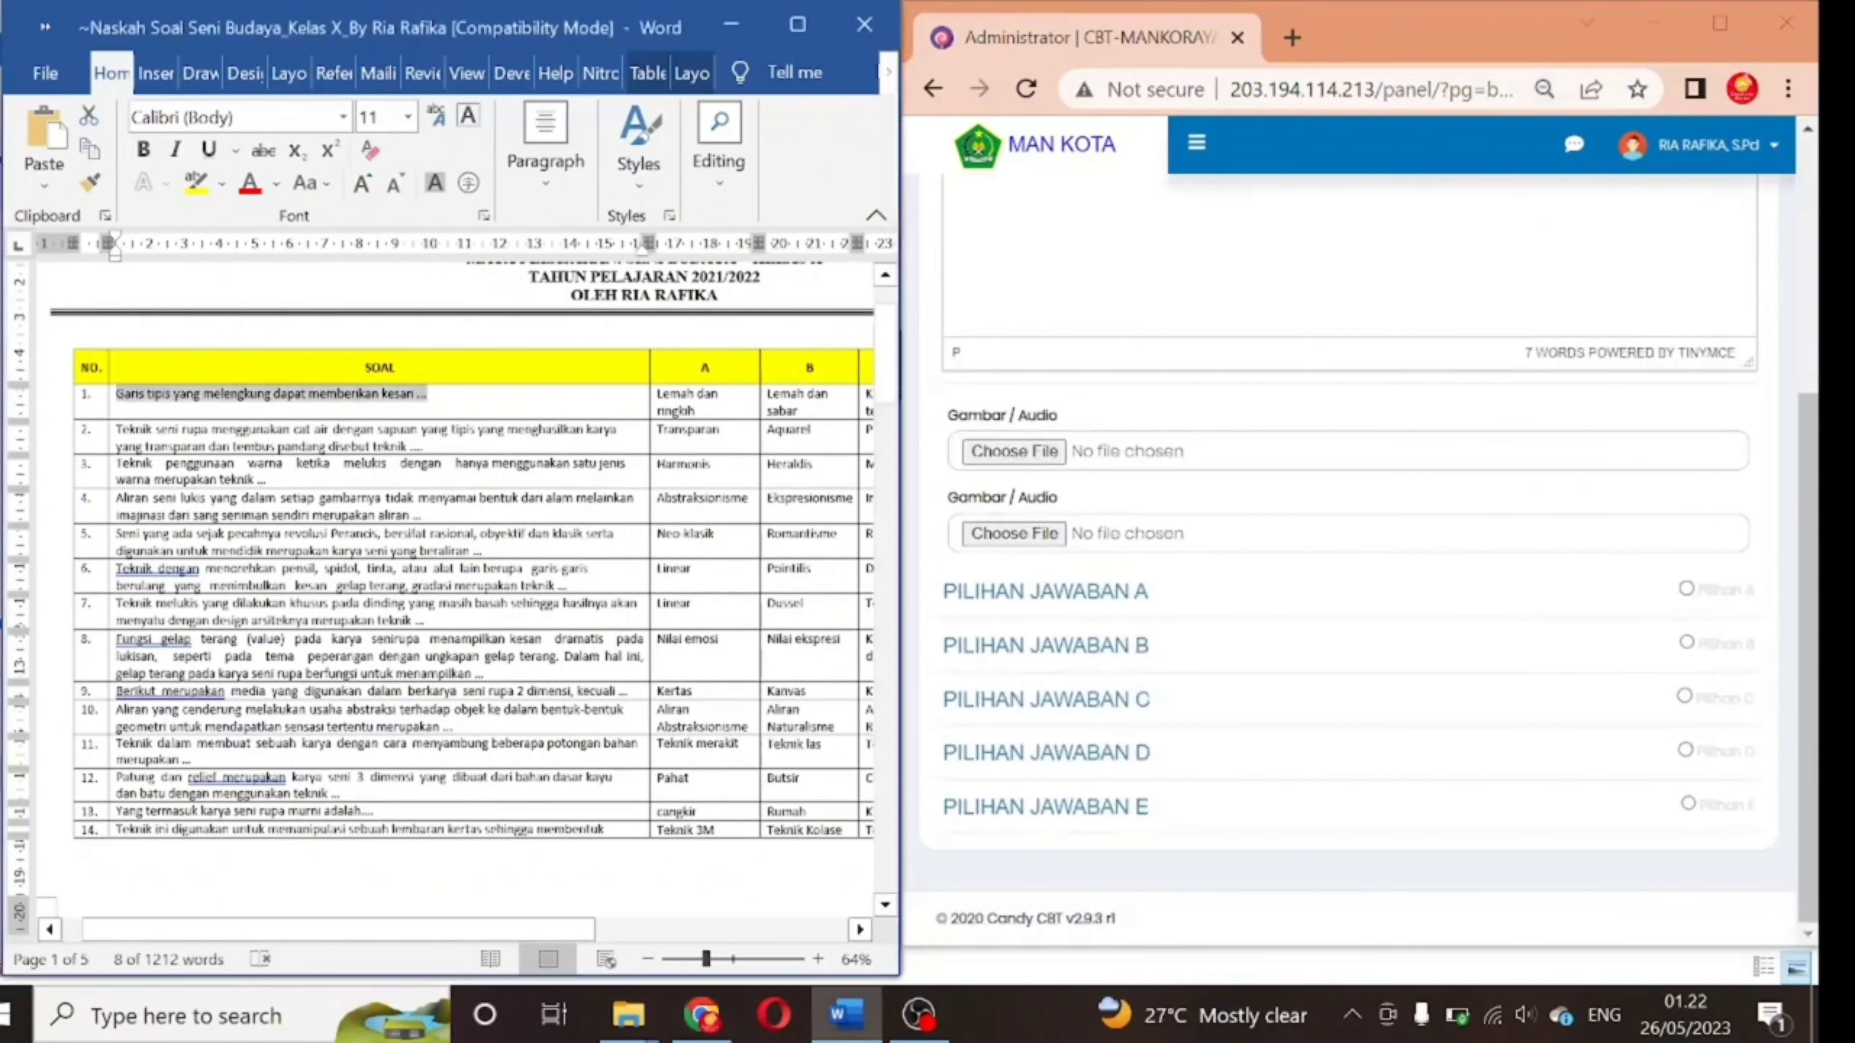
left_click(652, 396)
key("ctrl+c")
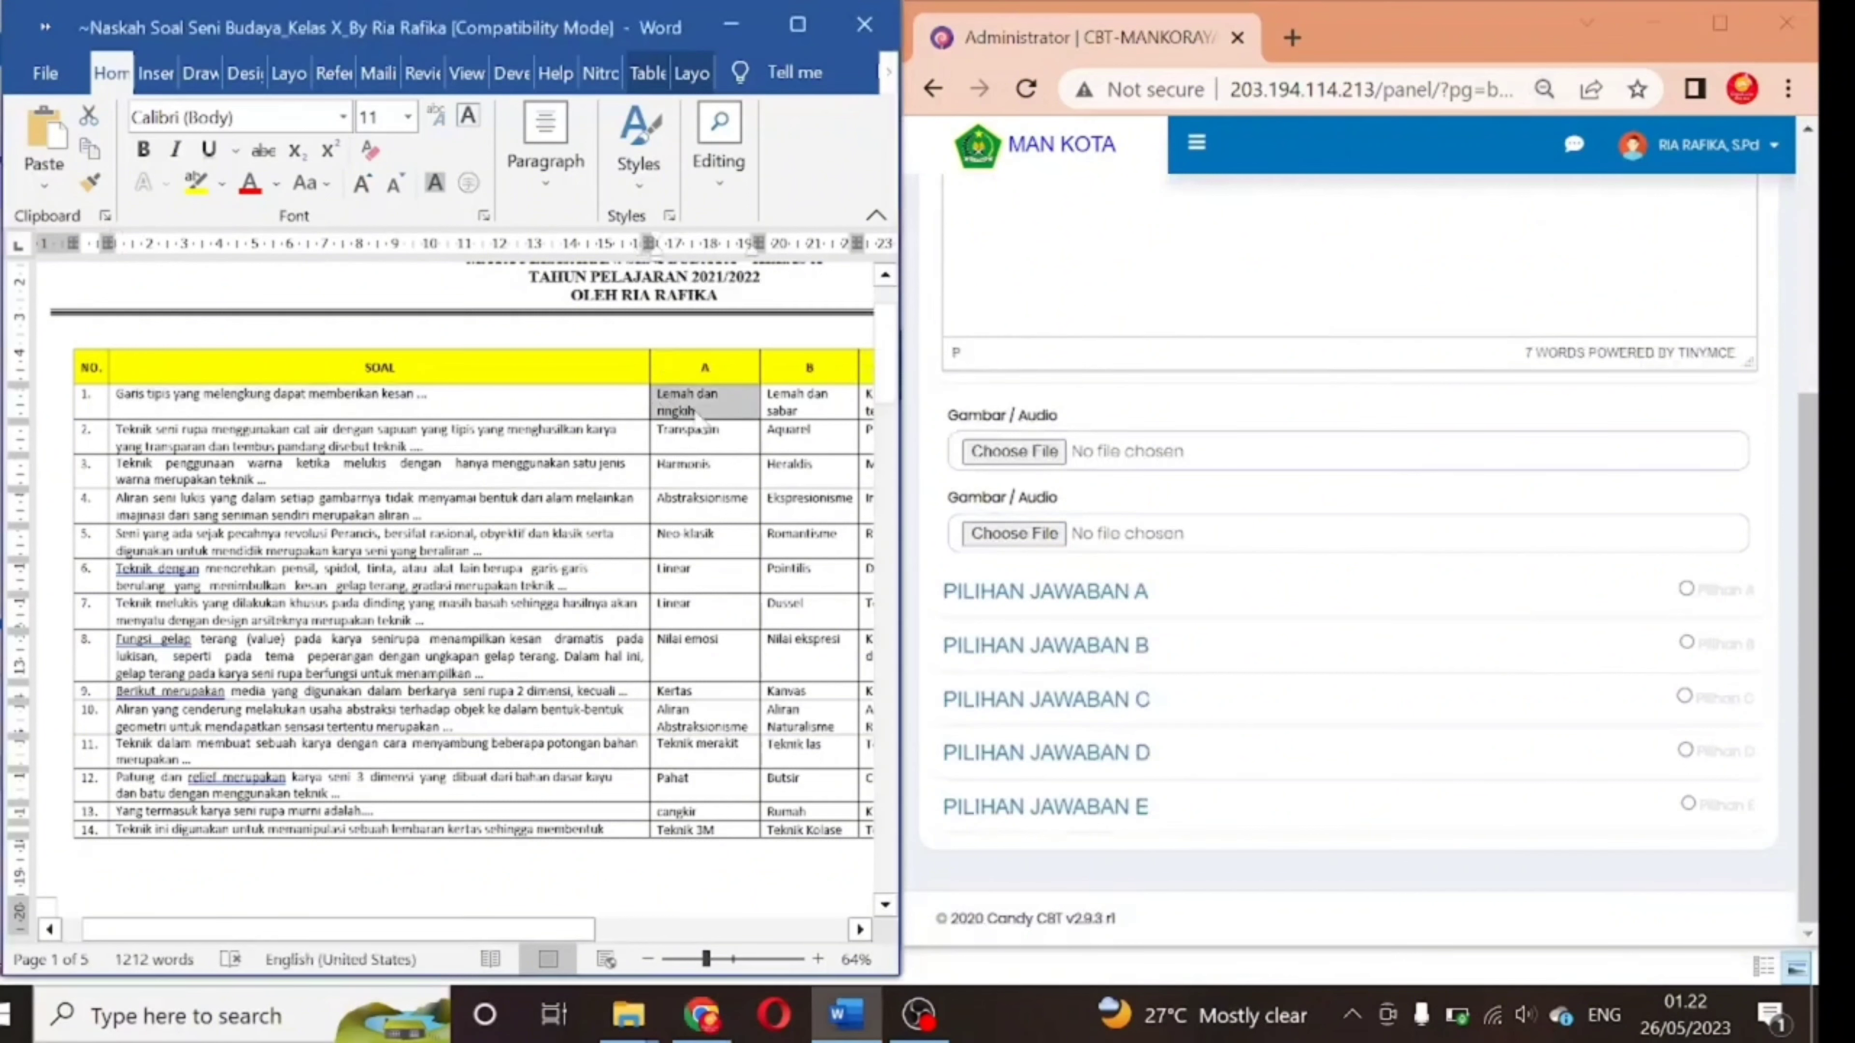
left_click(1088, 606)
left_click(1067, 625)
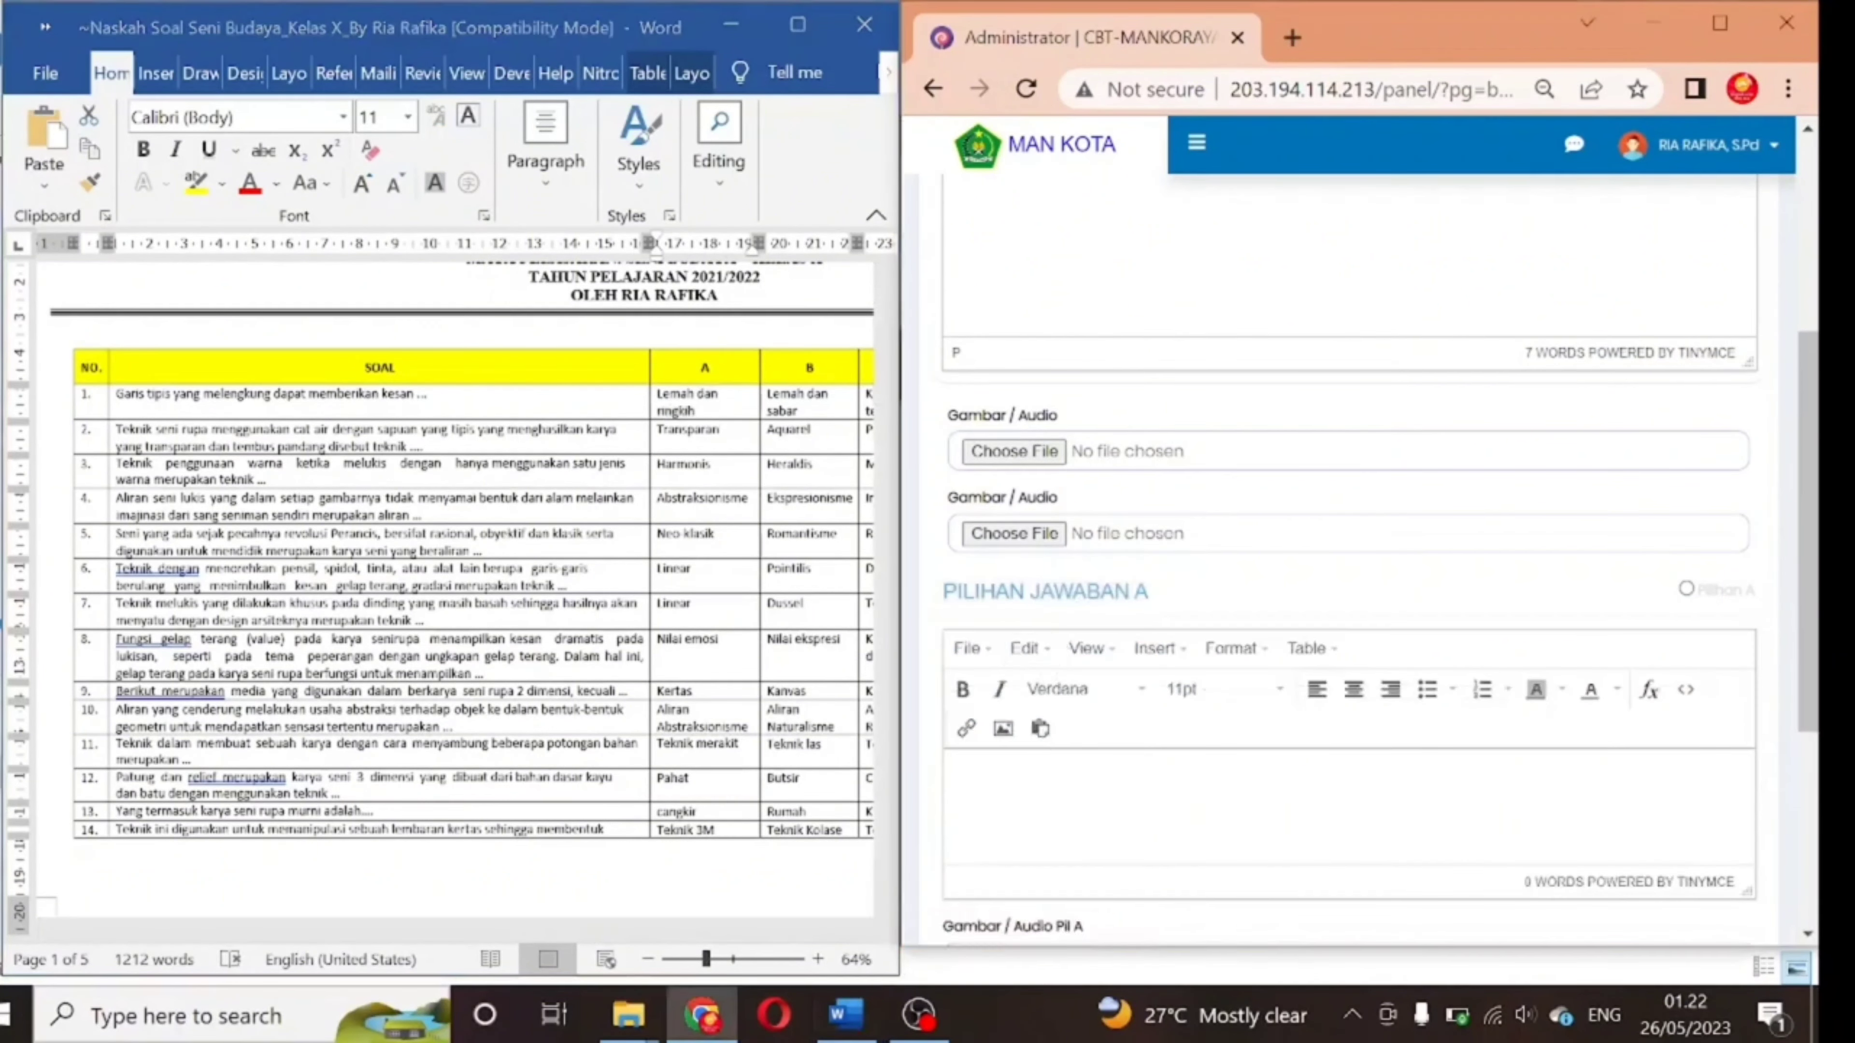
key("ctrl+v")
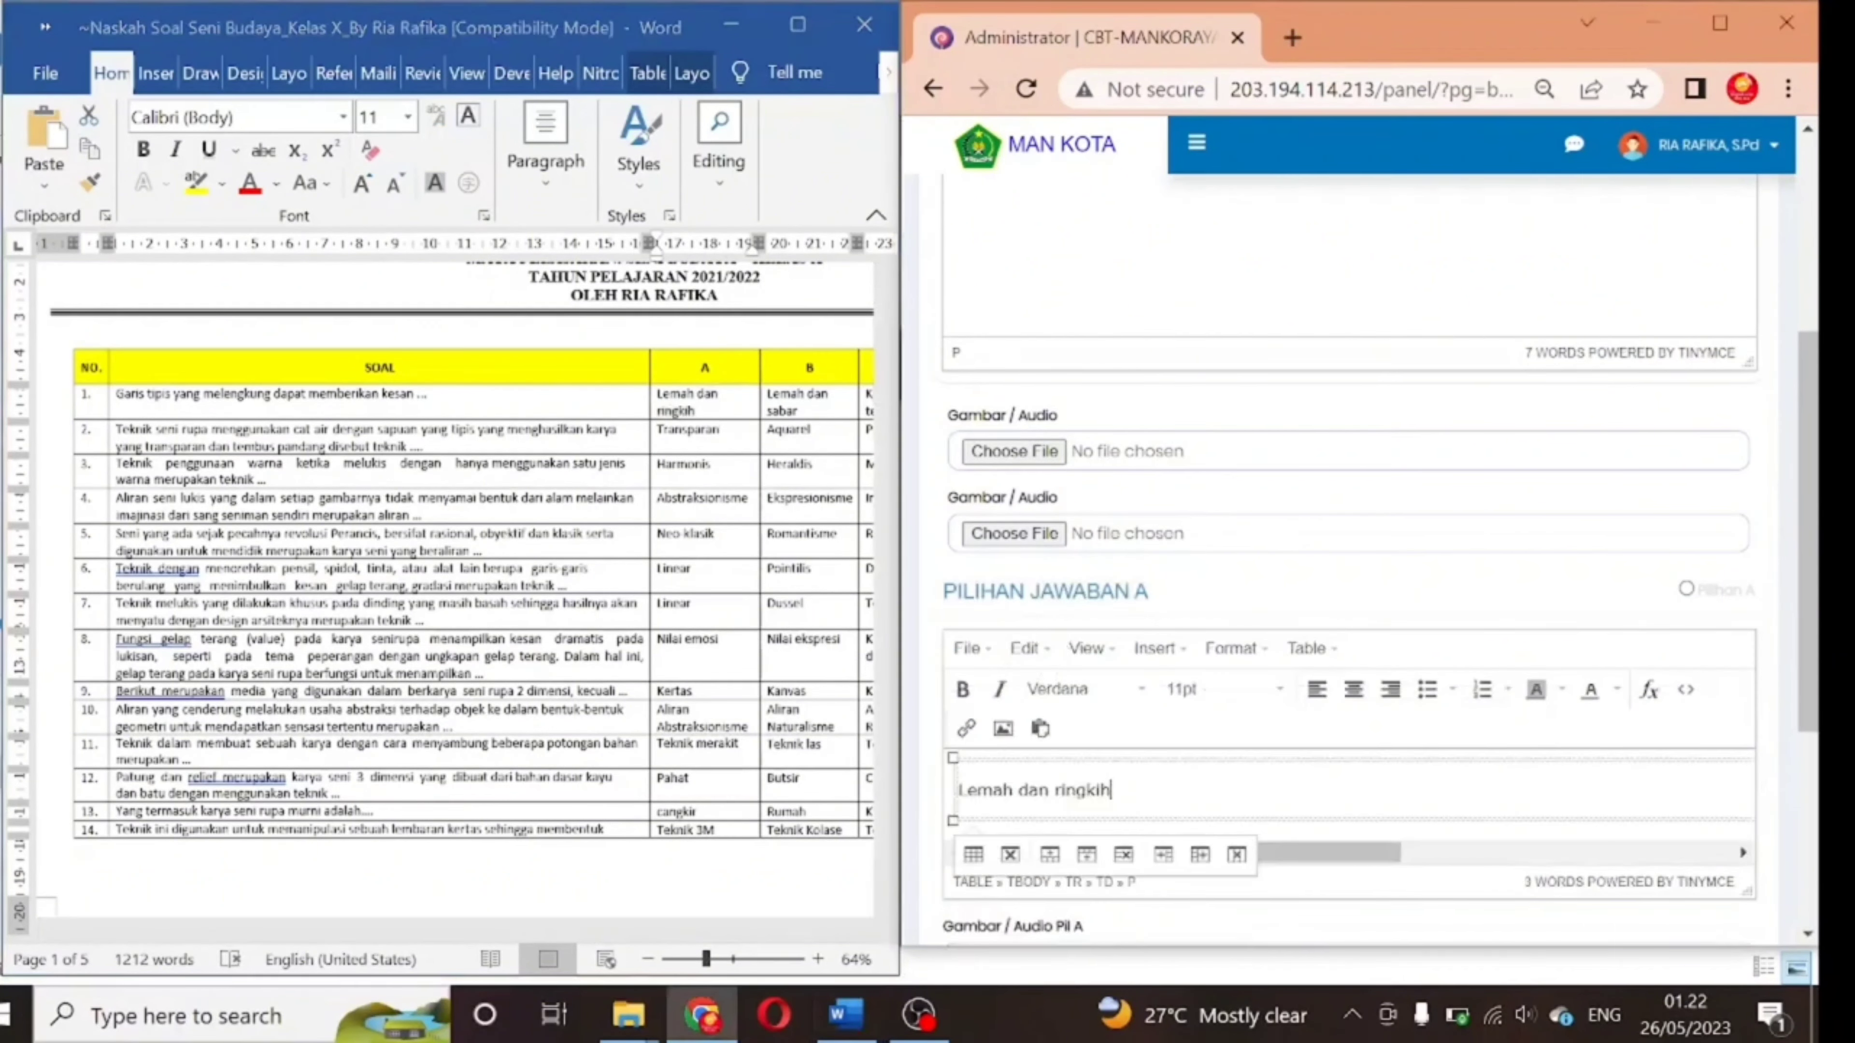
left_click(1236, 854)
- Copy only the text "Lemah dan ringkih" from question 1's column A in Word into the answer option A editor
left_click_drag(657, 395, 718, 418)
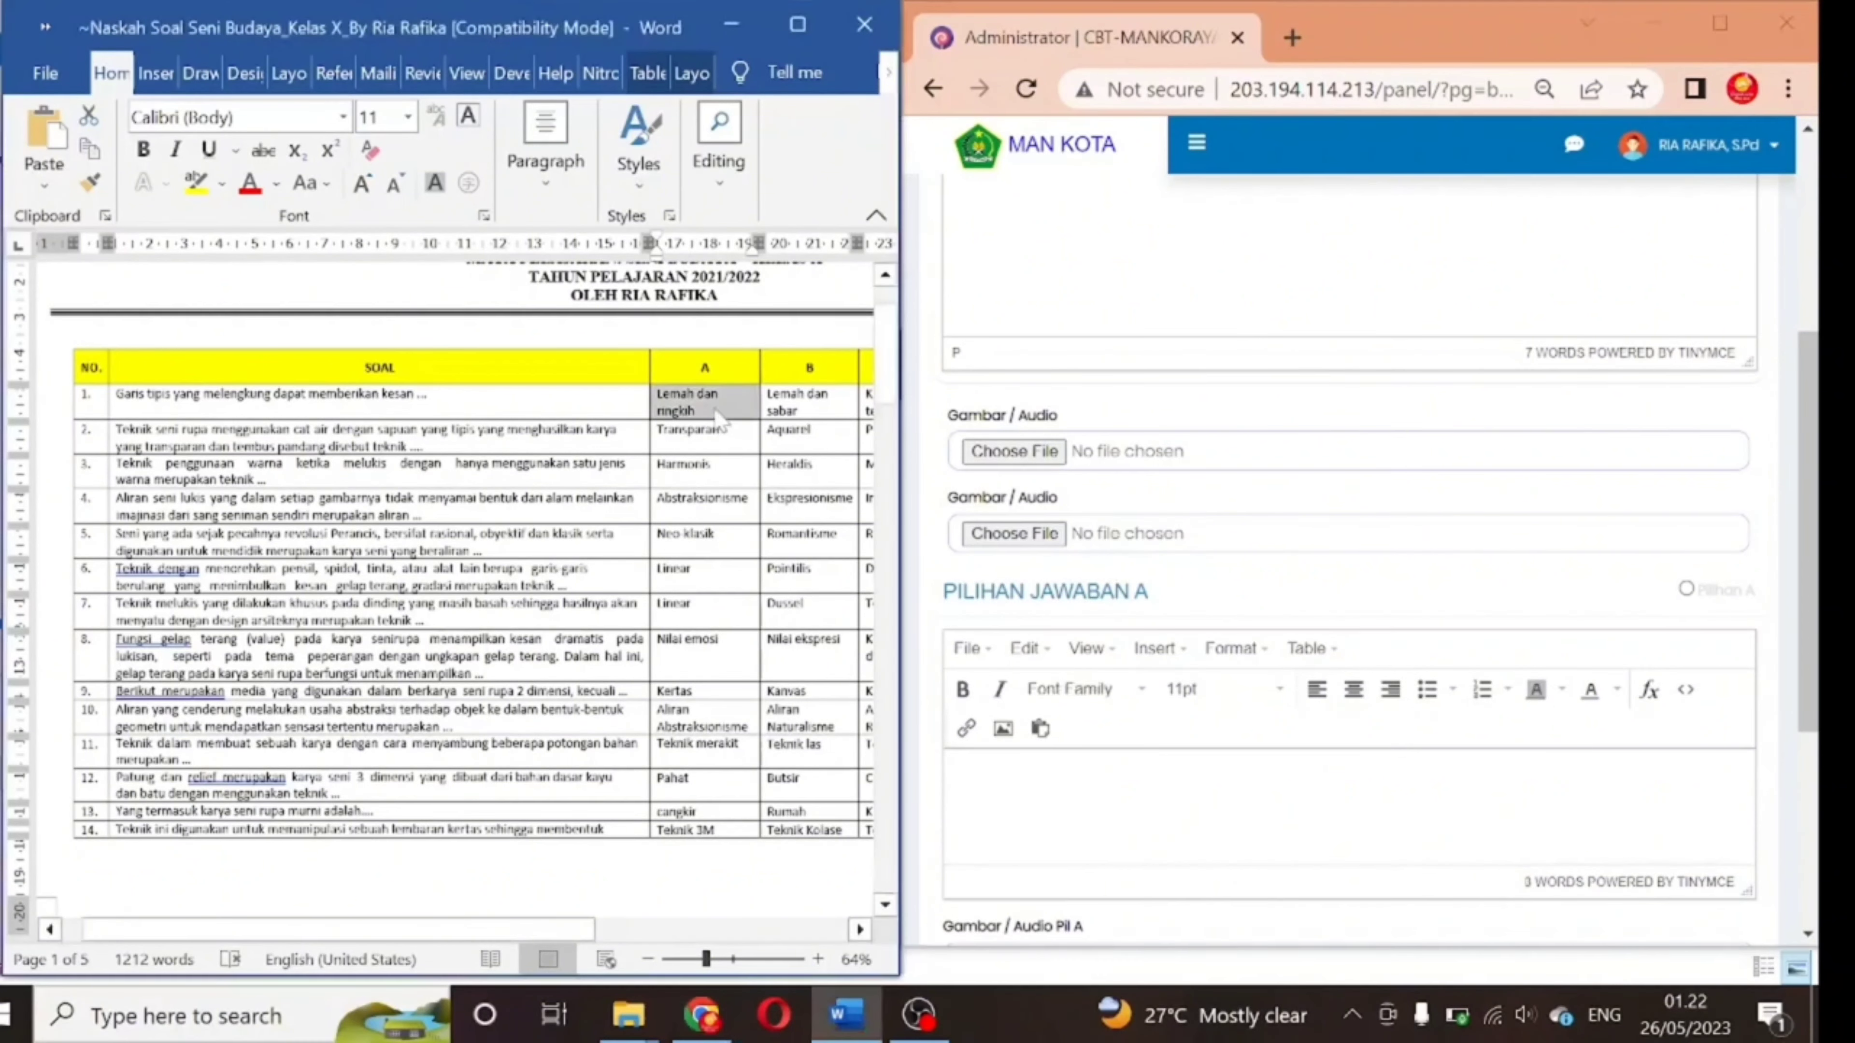
left_click(718, 415)
left_click_drag(619, 929, 854, 929)
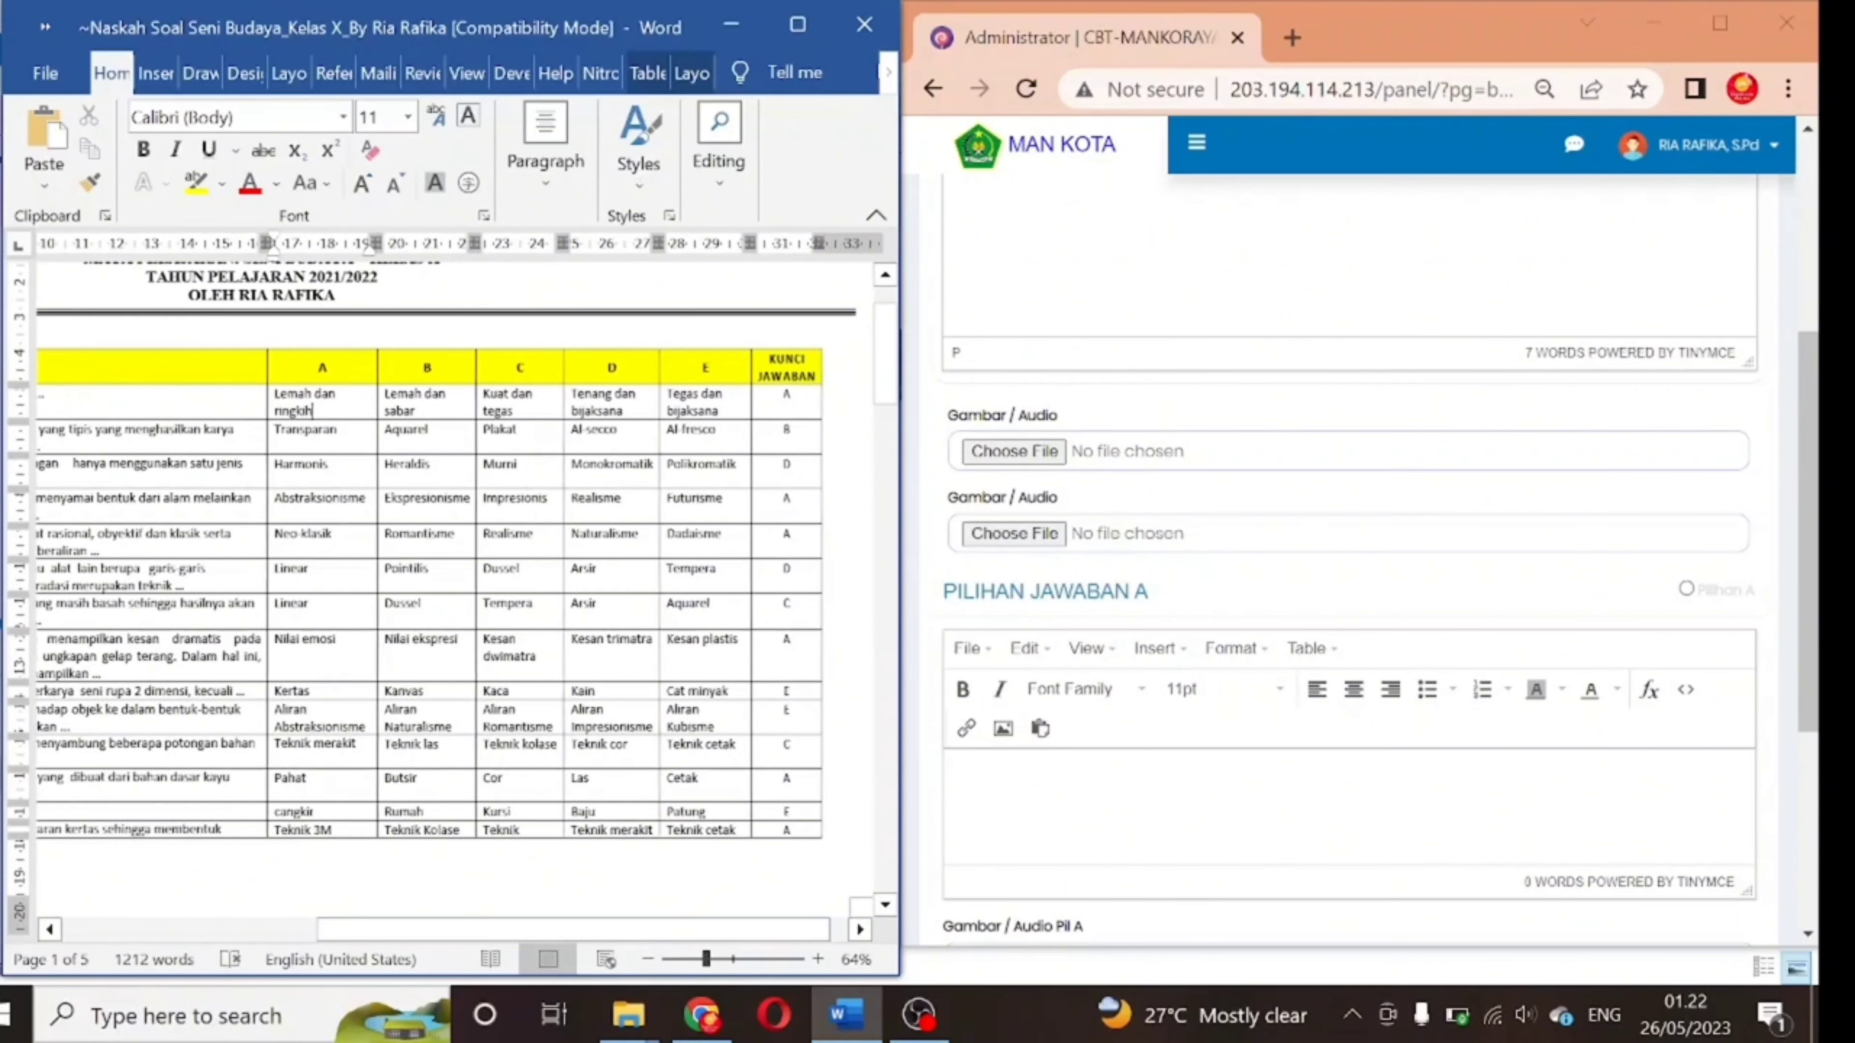
left_click_drag(275, 393, 313, 412)
key("ctrl+c")
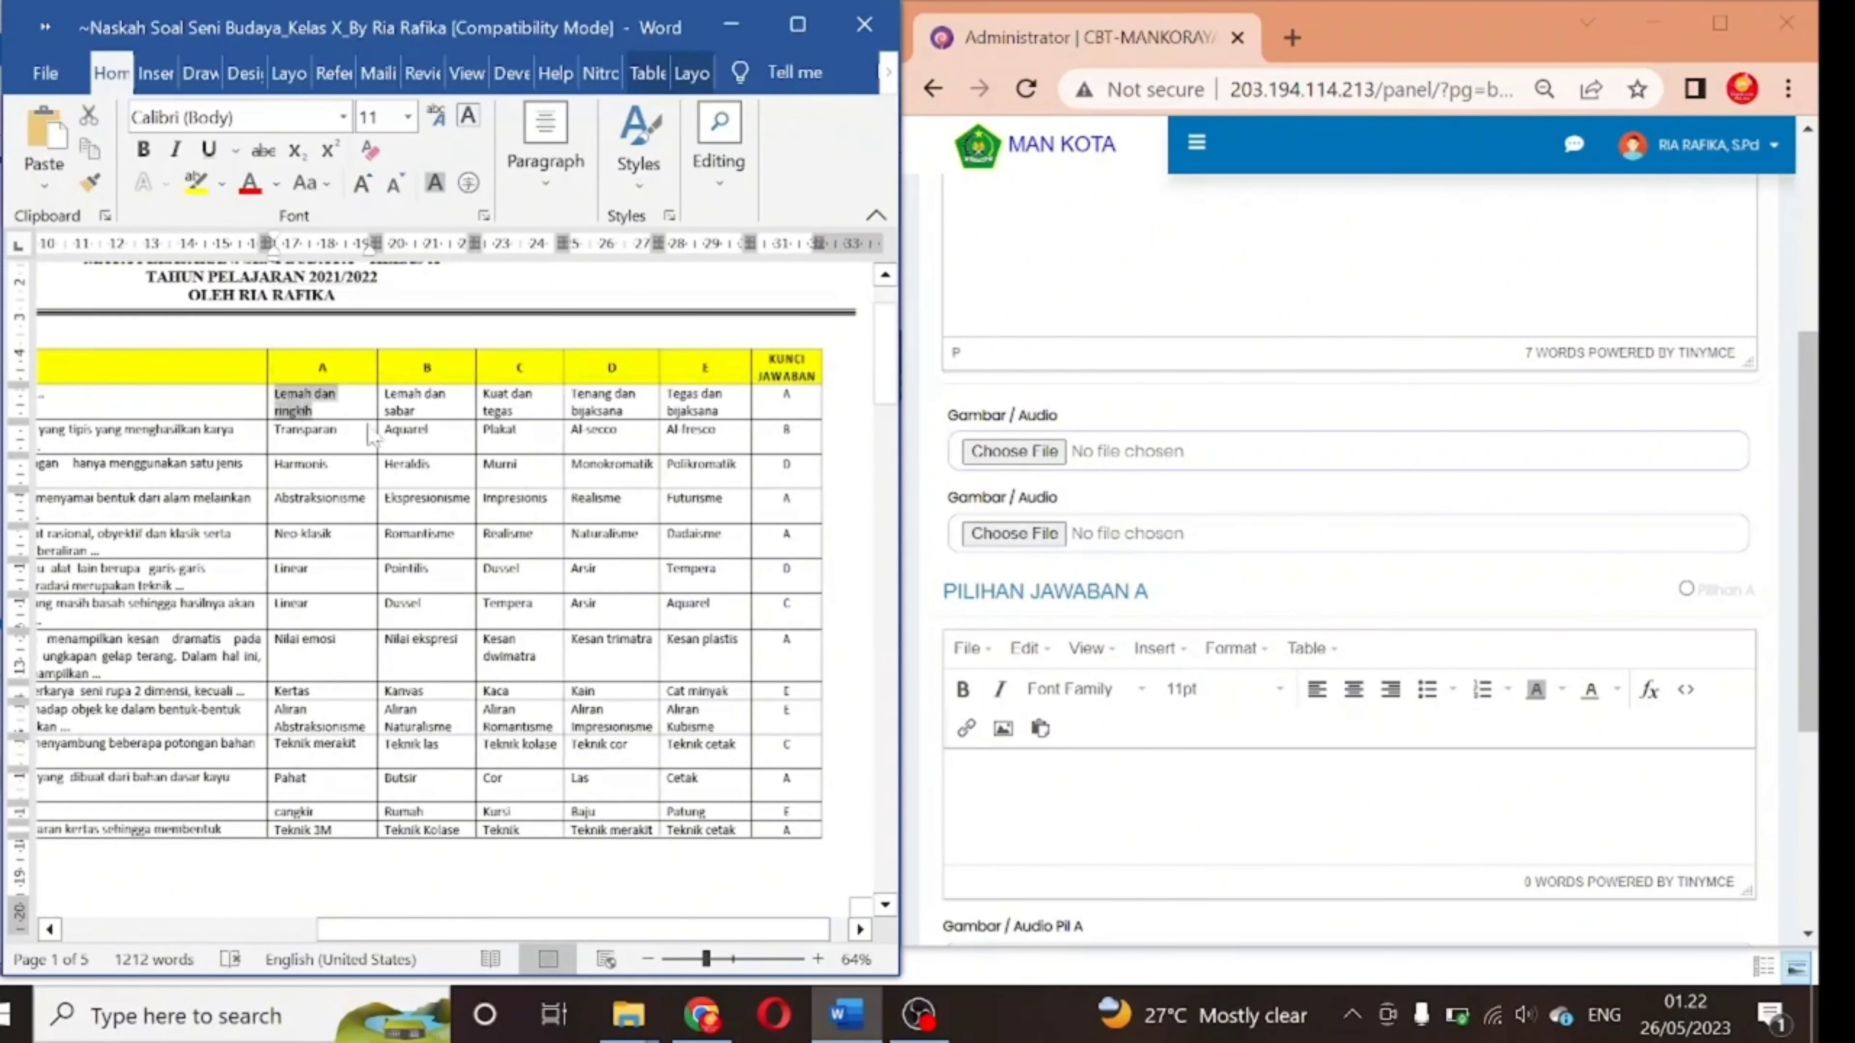
left_click(1001, 793)
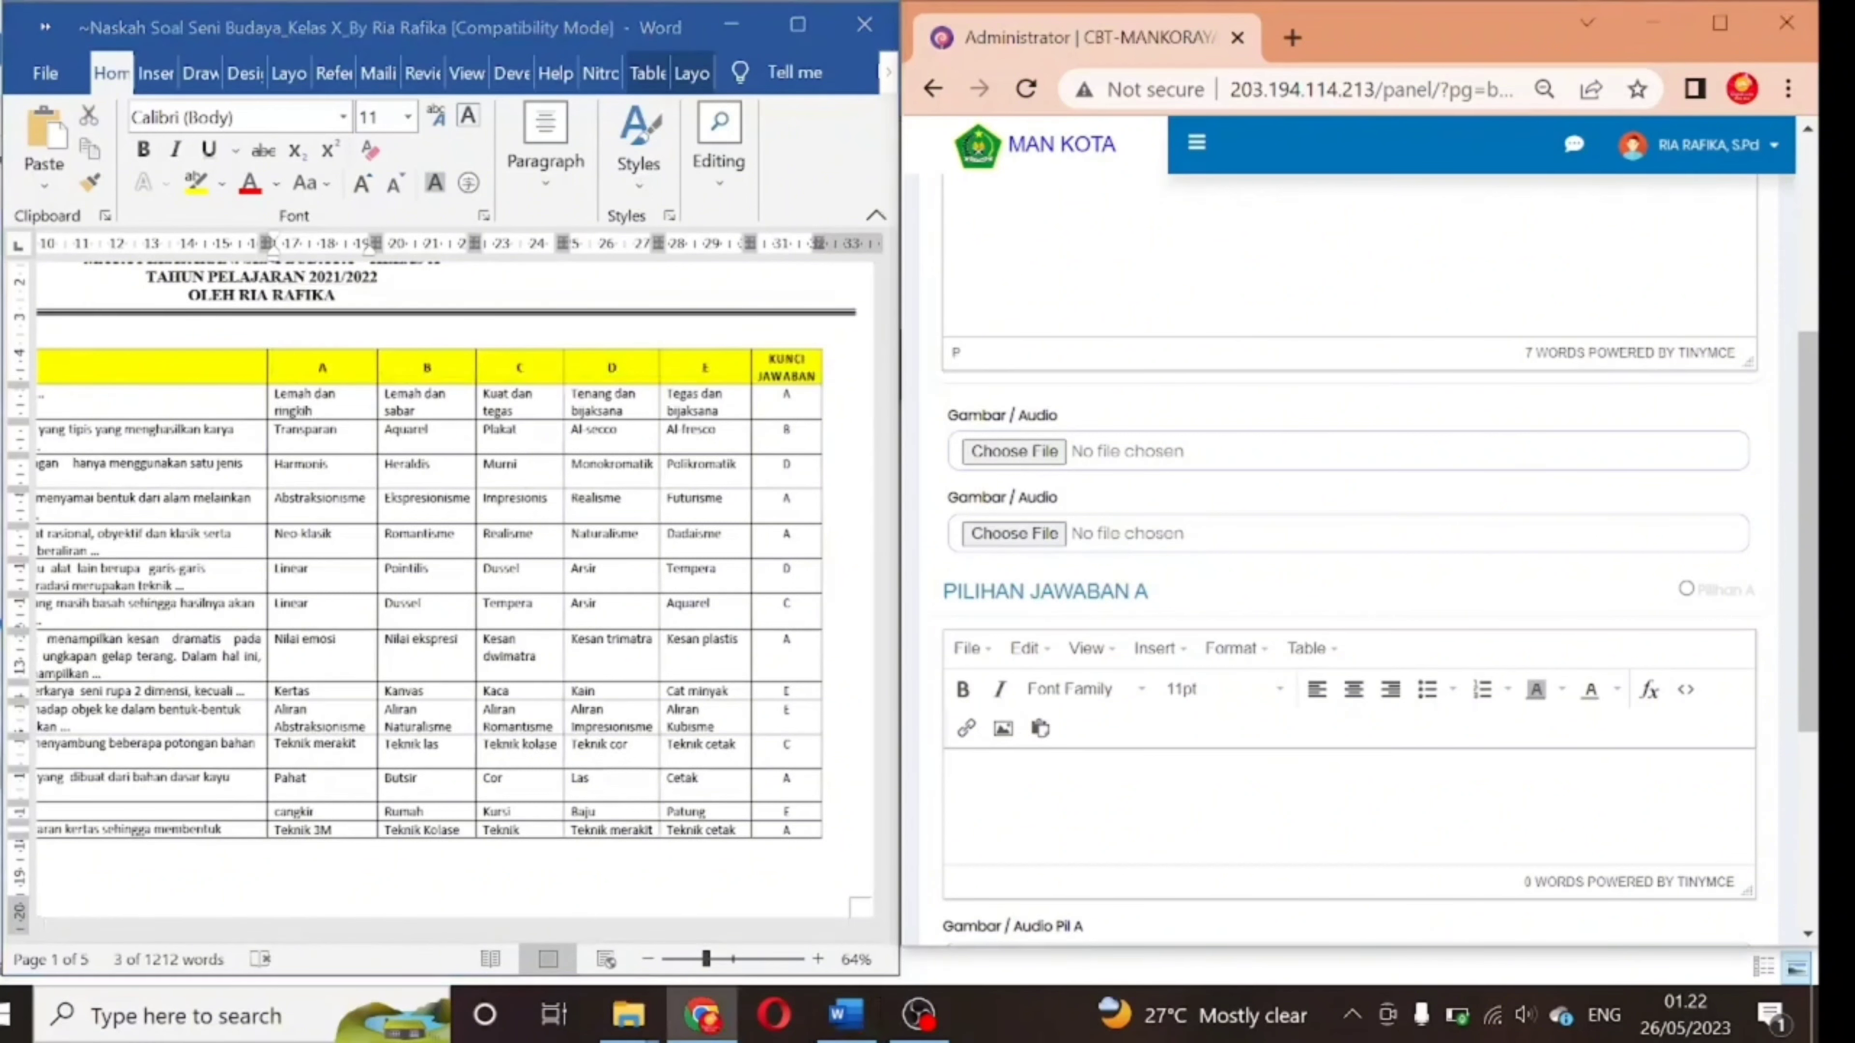
key("ctrl+v")
- Copy question 1's answer B, "Lemah dan sabar", from the Word table into the answer option B editor
scroll(1091, 768, "down", 5)
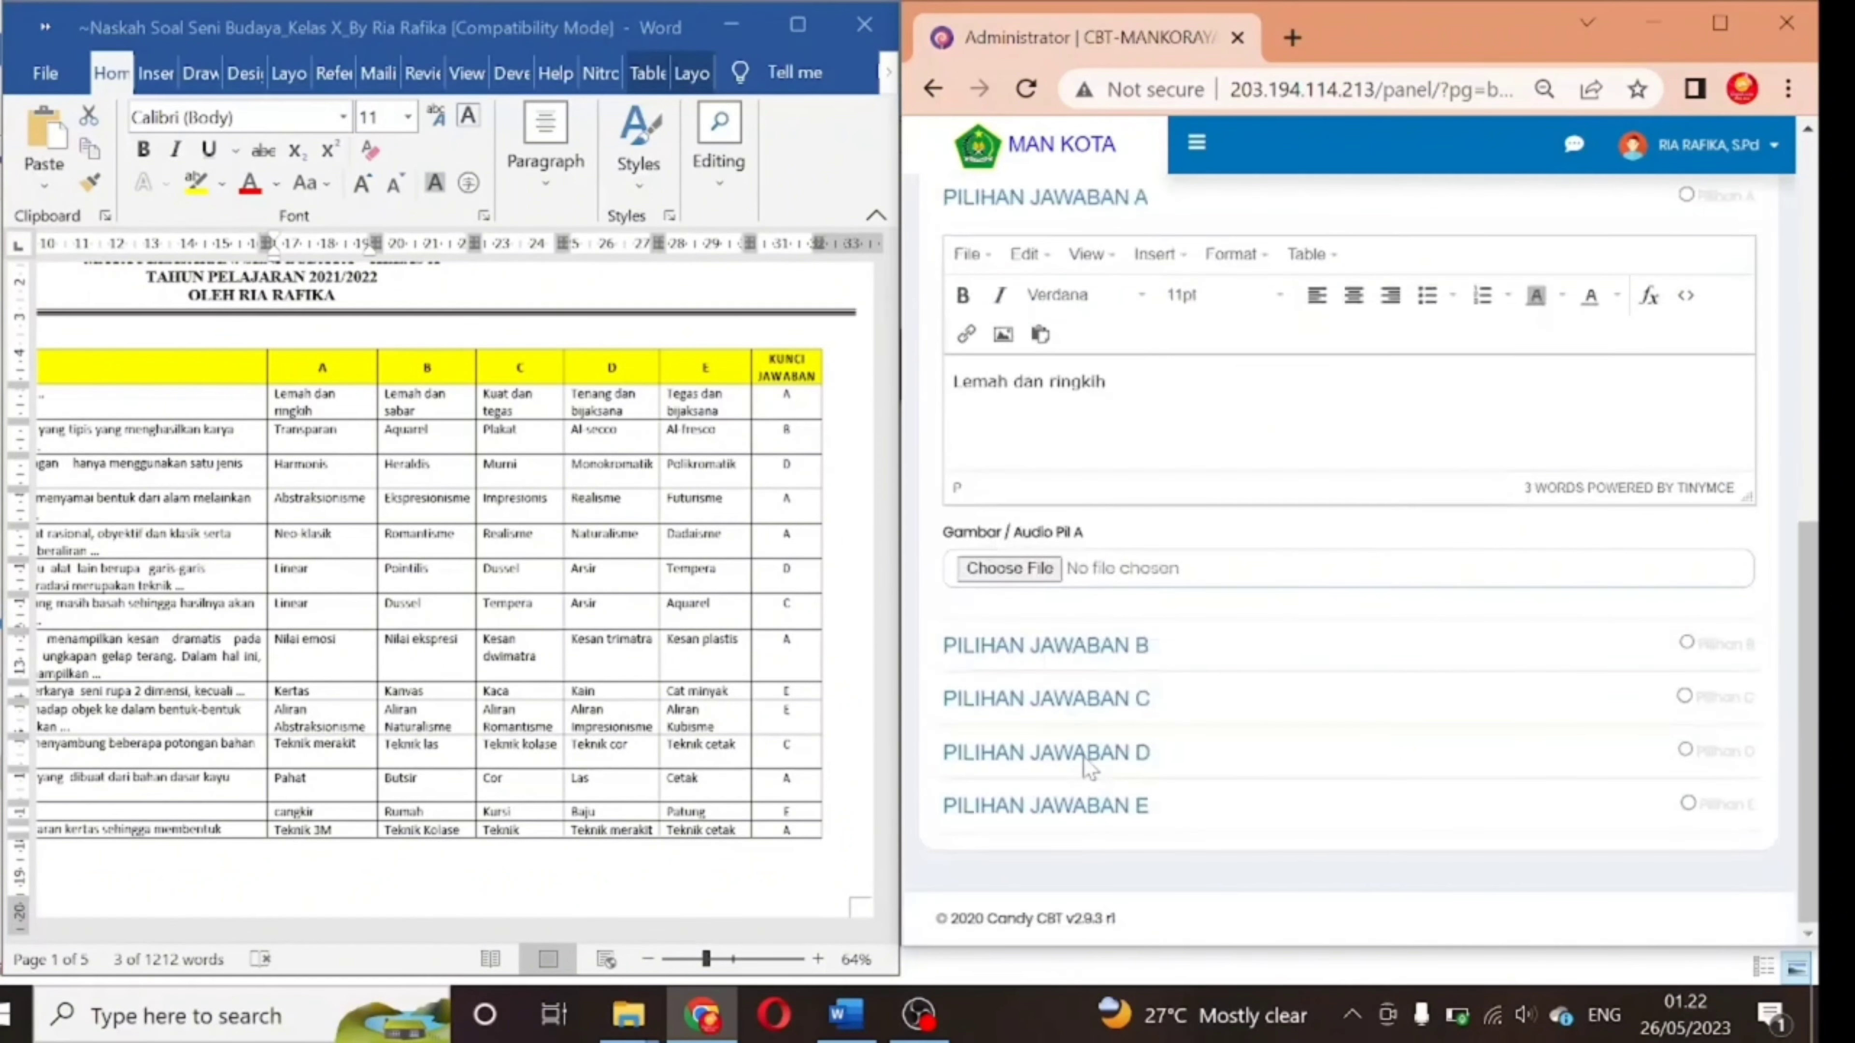
left_click(1055, 646)
key("alt+Tab")
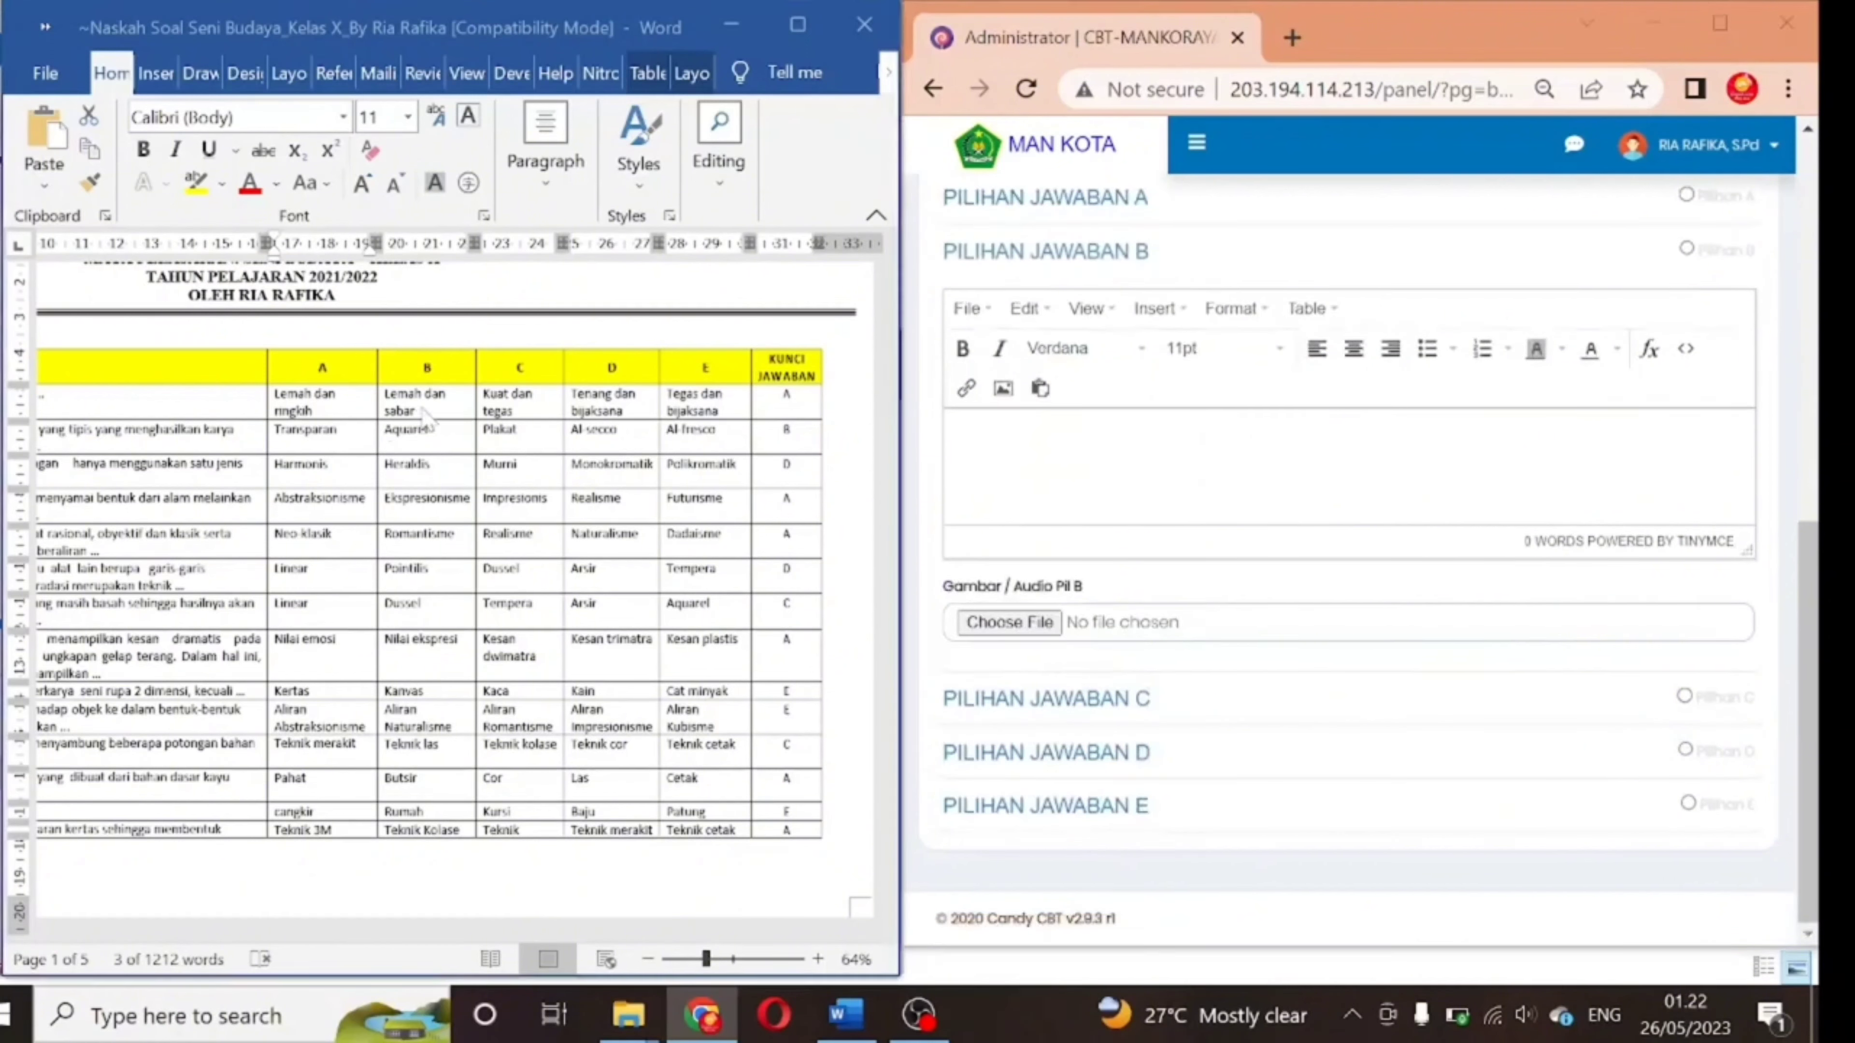
left_click_drag(416, 410, 386, 394)
key("ctrl+c")
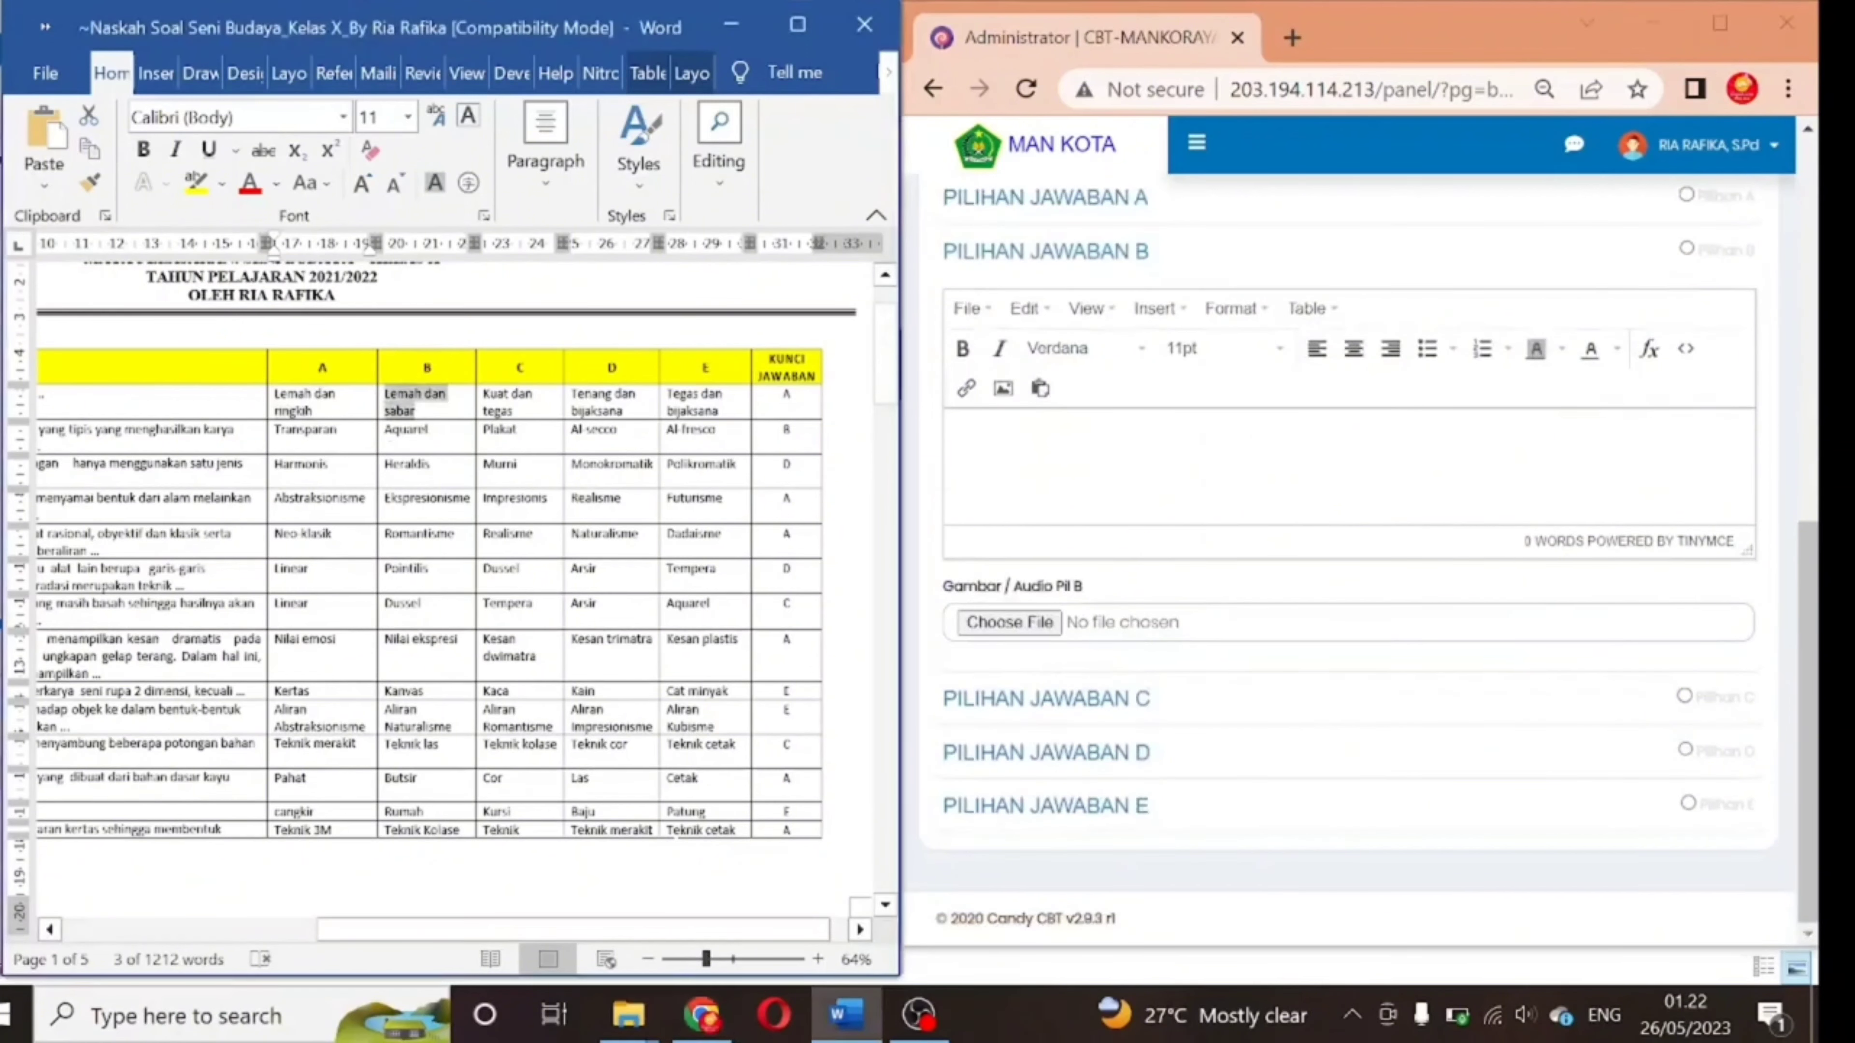
left_click(1022, 476)
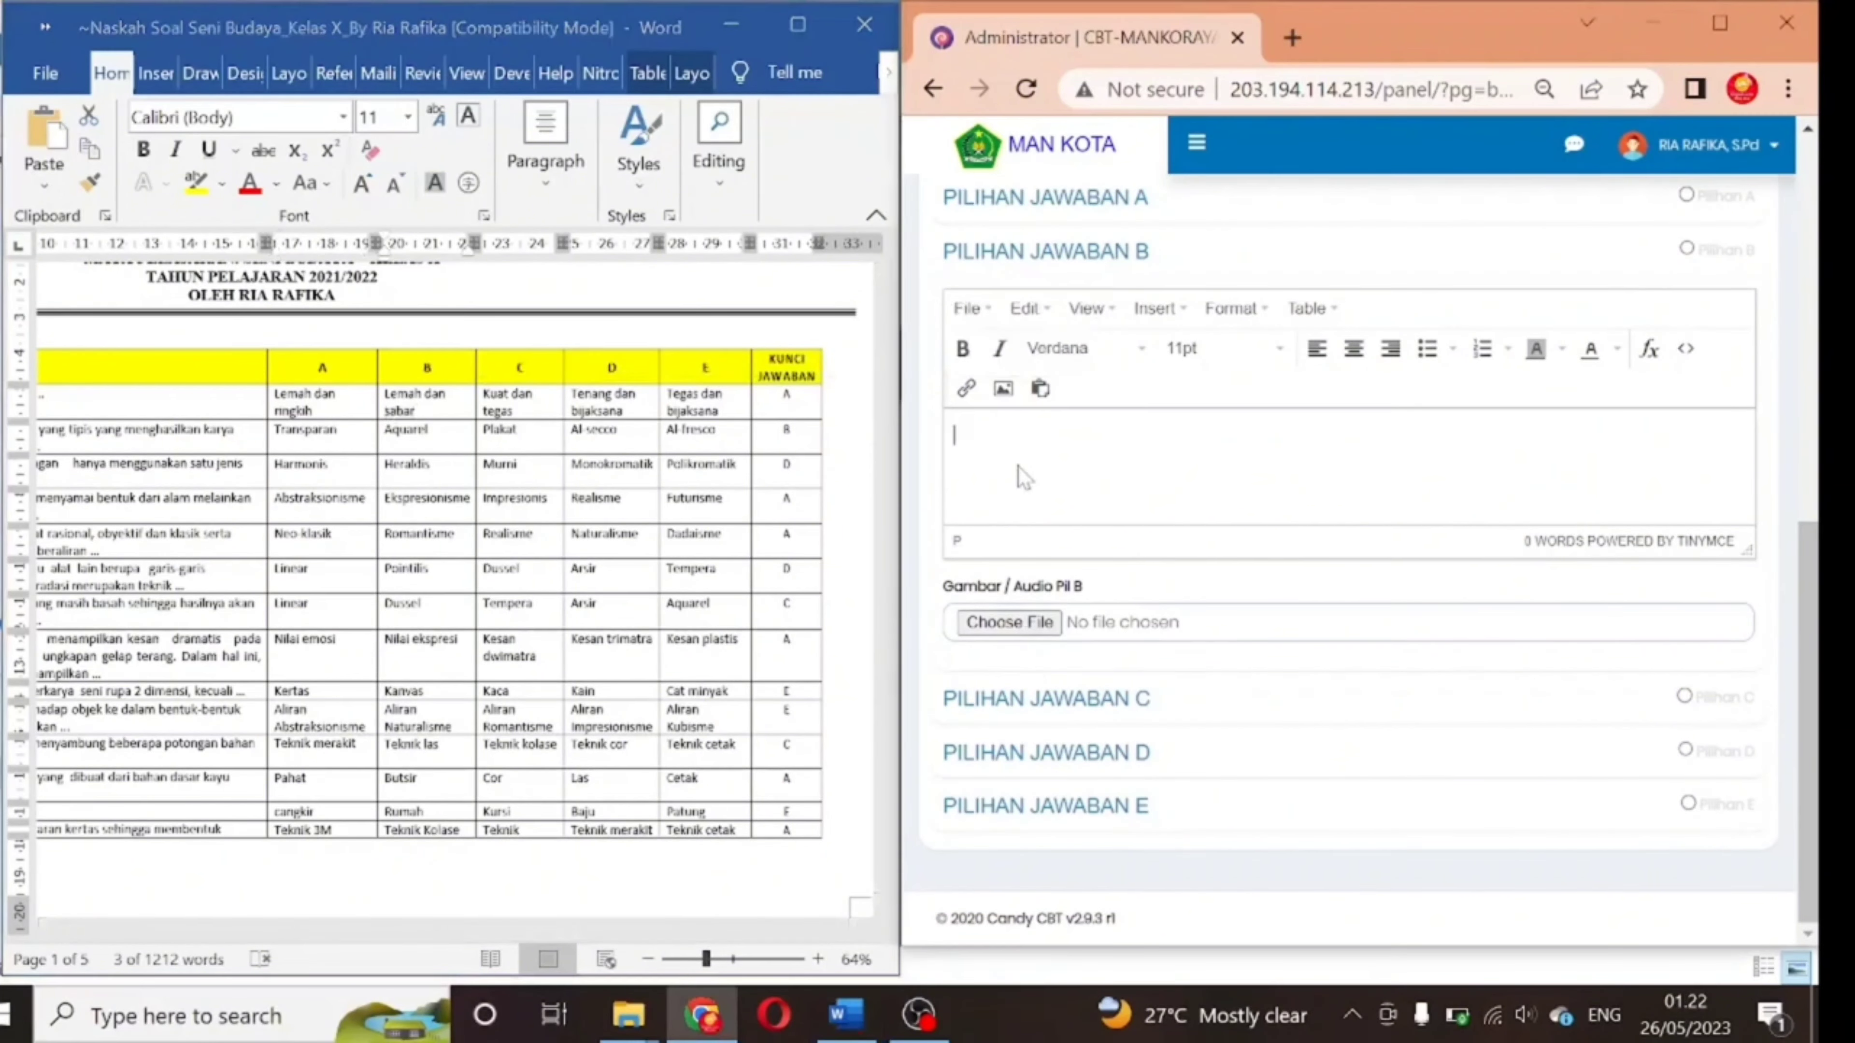
key("ctrl+v")
- Copy question 1's answer C, "Kuat dan tegas", from the Word table into the answer option C editor
key("alt+Tab")
left_click_drag(515, 410, 482, 395)
key("ctrl+c")
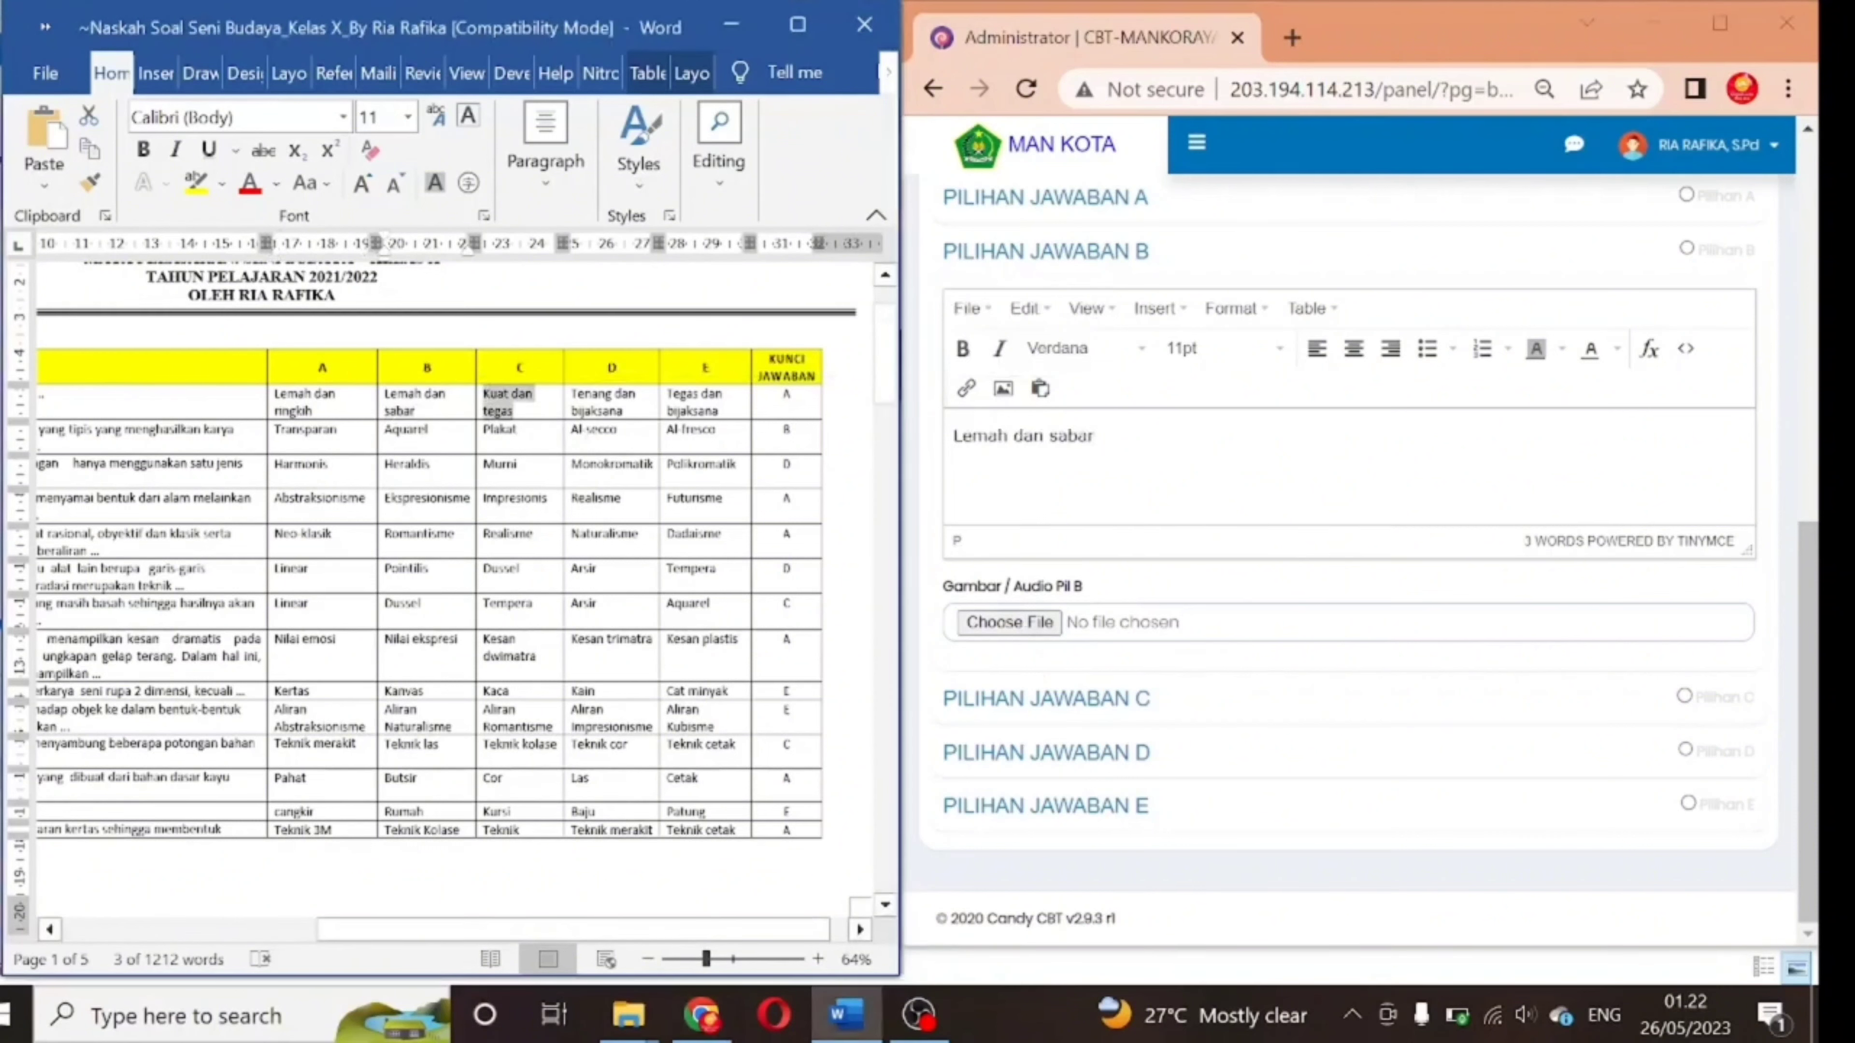
left_click(1056, 700)
left_click(1048, 518)
key("ctrl+v")
- Copy question 1's answer D, "Tenang dan bijaksana", from the Word table into the answer option D editor
key("alt+Tab")
left_click_drag(625, 414, 571, 395)
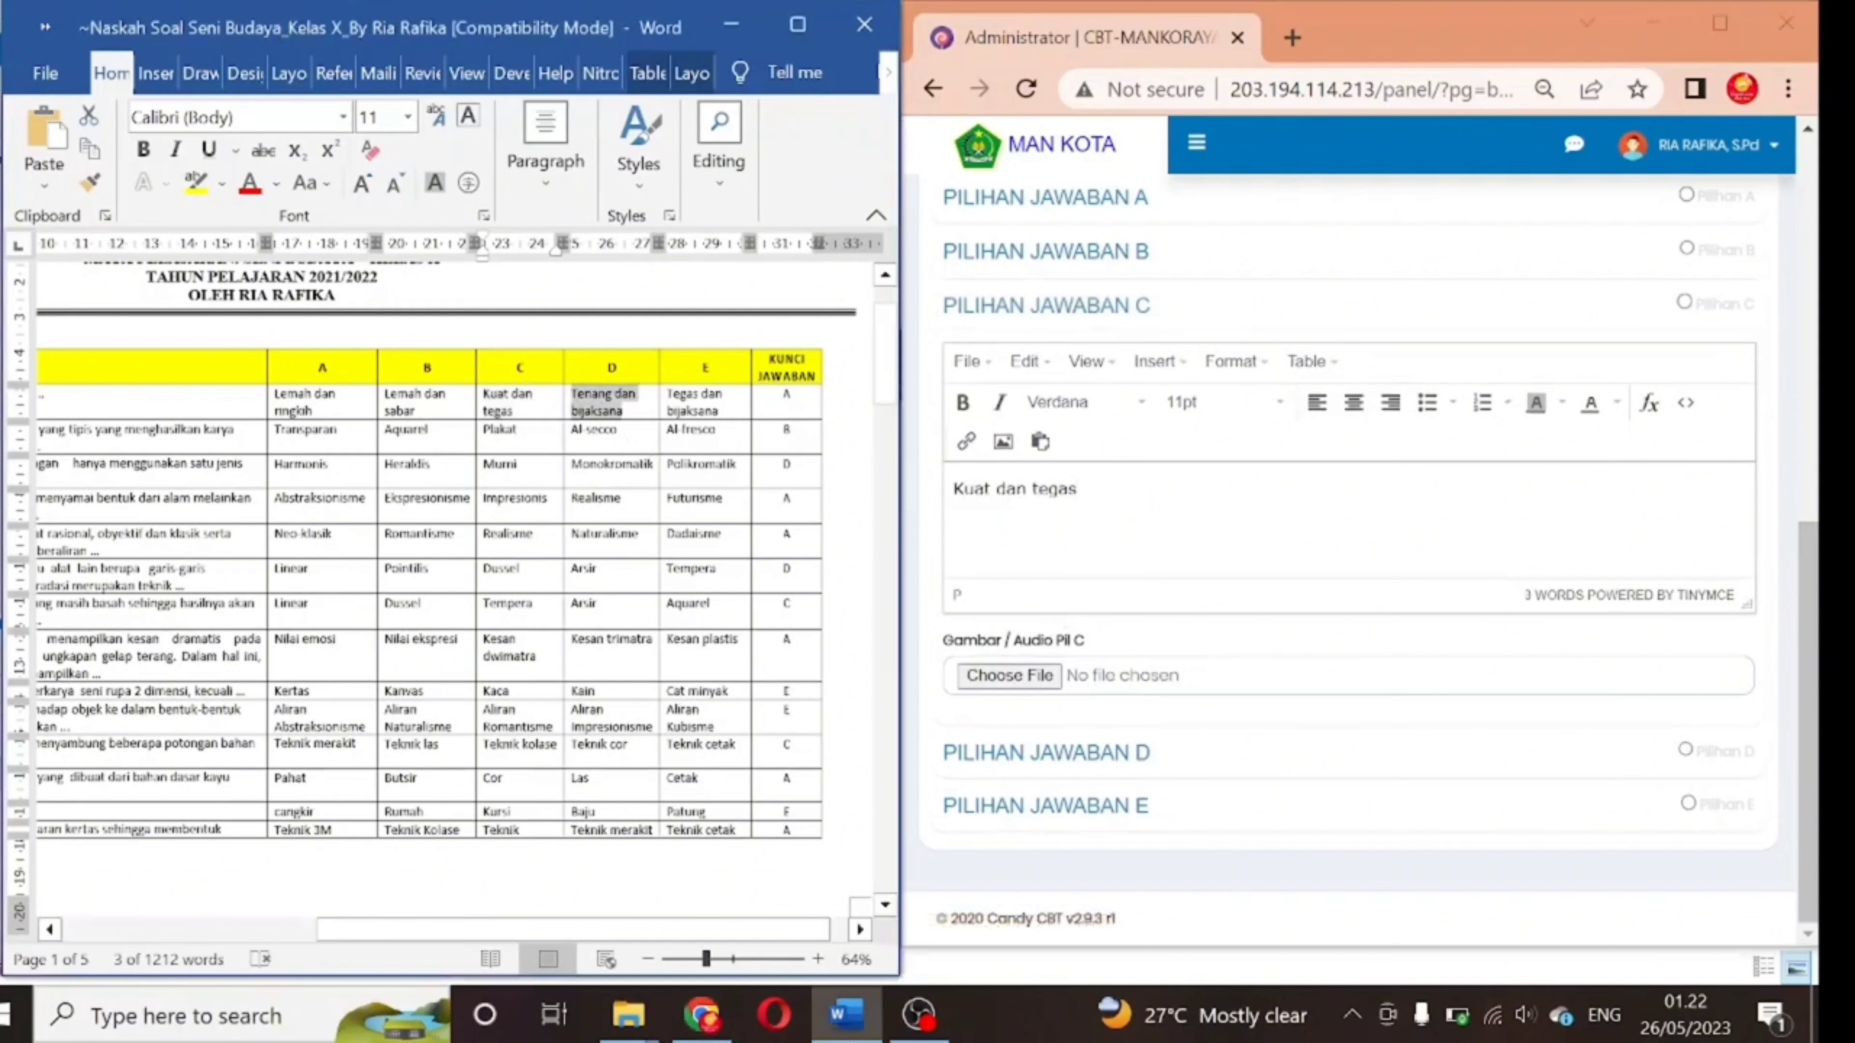
key("alt+Tab")
left_click(1088, 735)
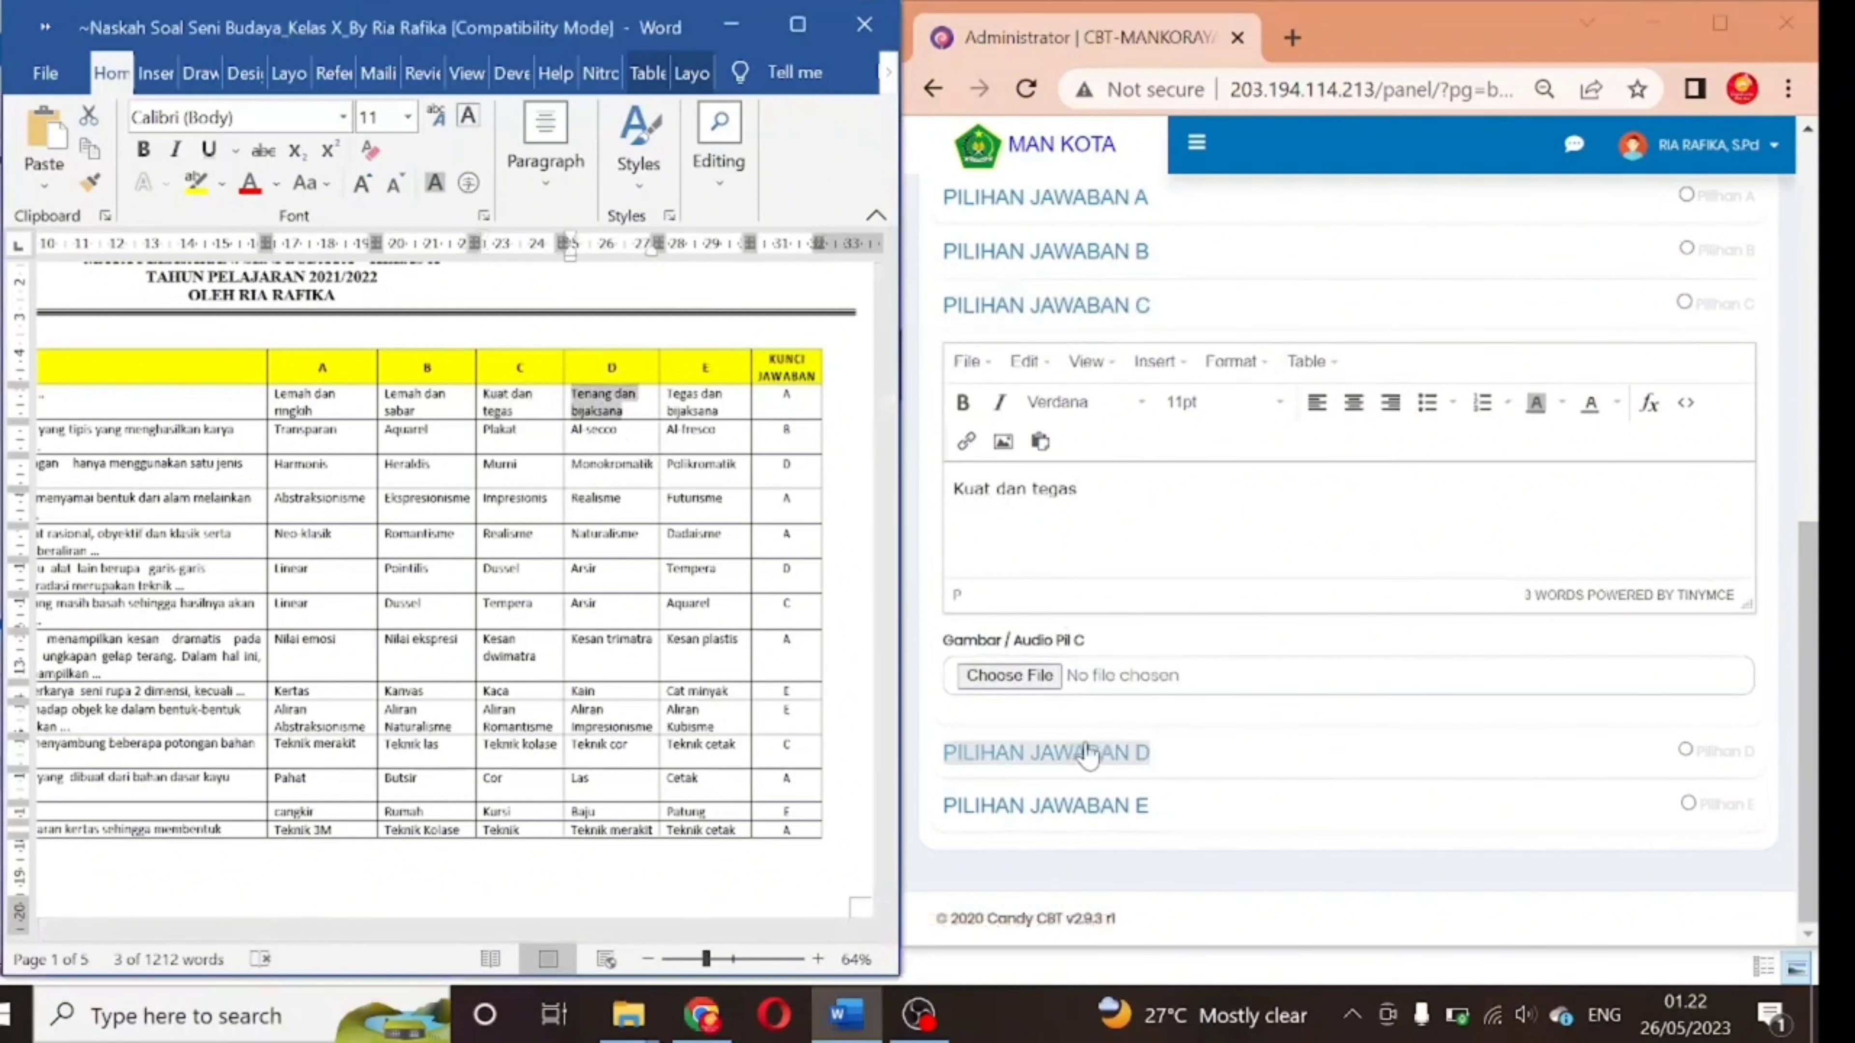
left_click(1058, 576)
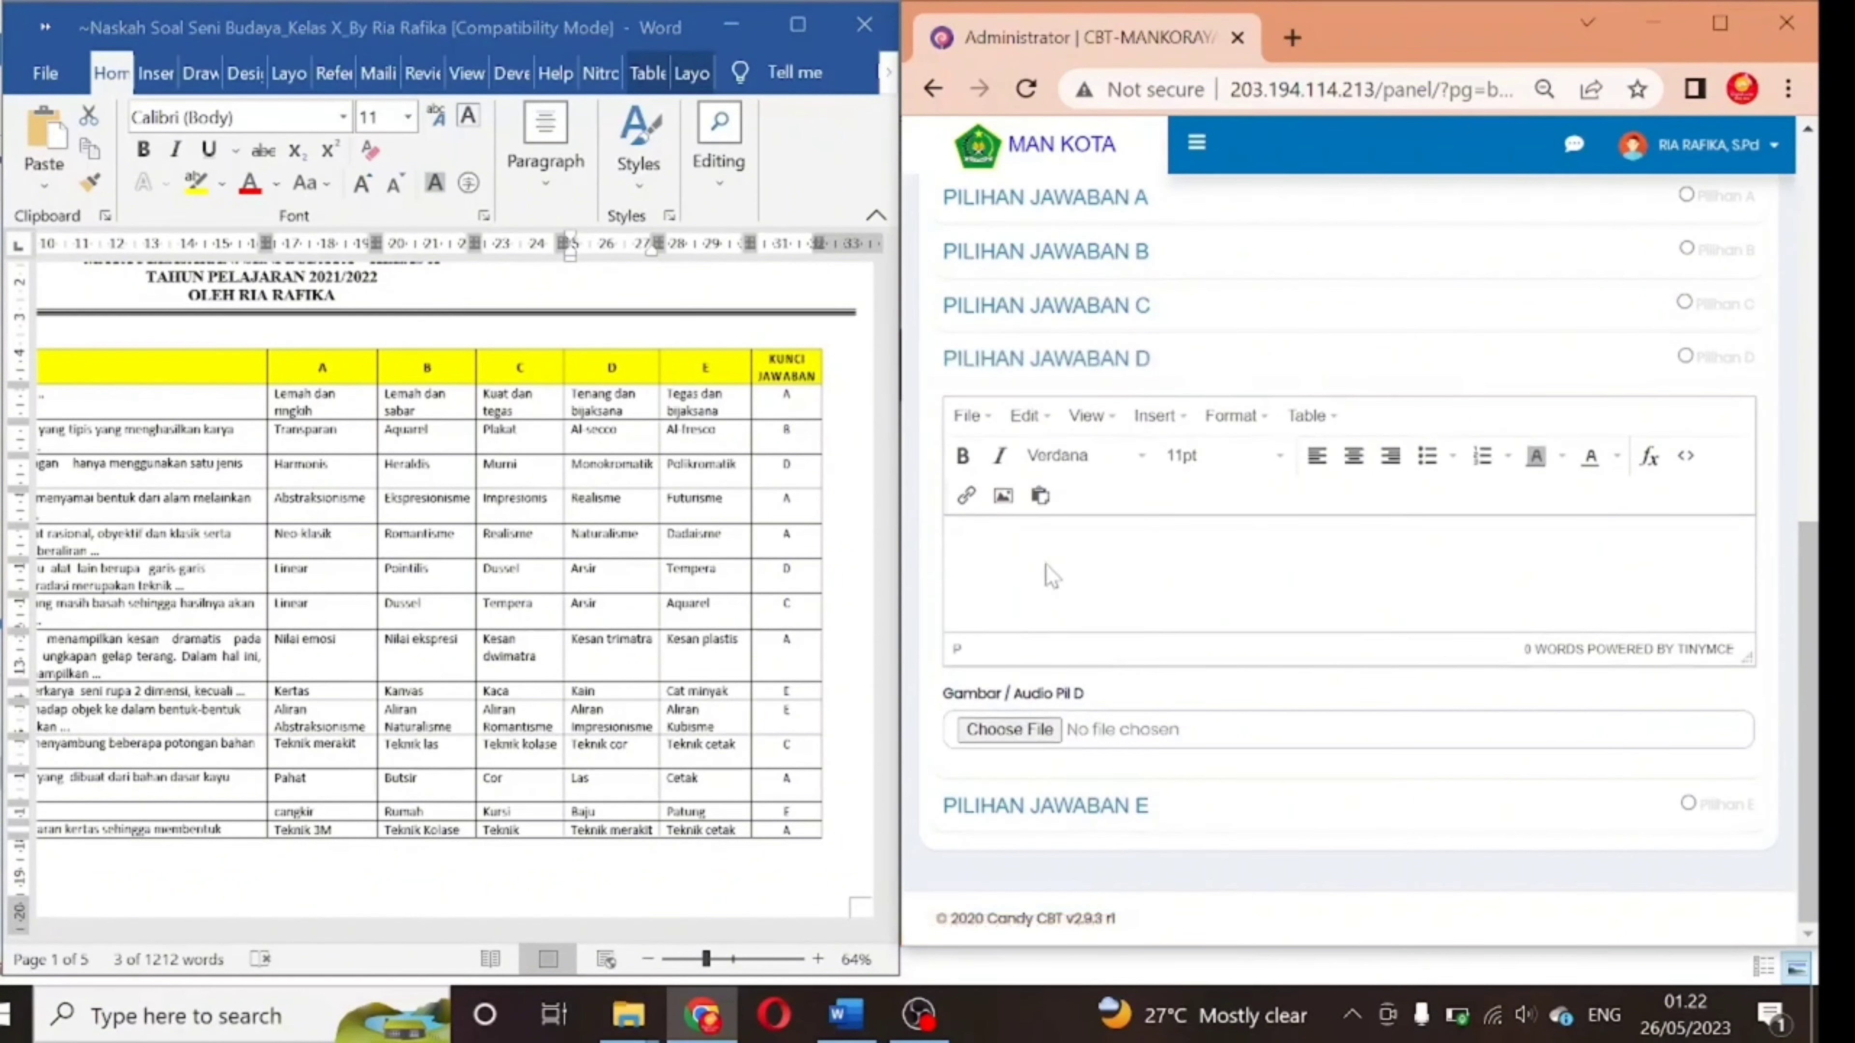
type("Tenang dan bijaksana")
- Copy question 1's answer E, "Tegas dan bijaksana", from the Word table into the answer option E editor
key("alt+Tab")
left_click_drag(724, 413, 667, 395)
key("ctrl+c")
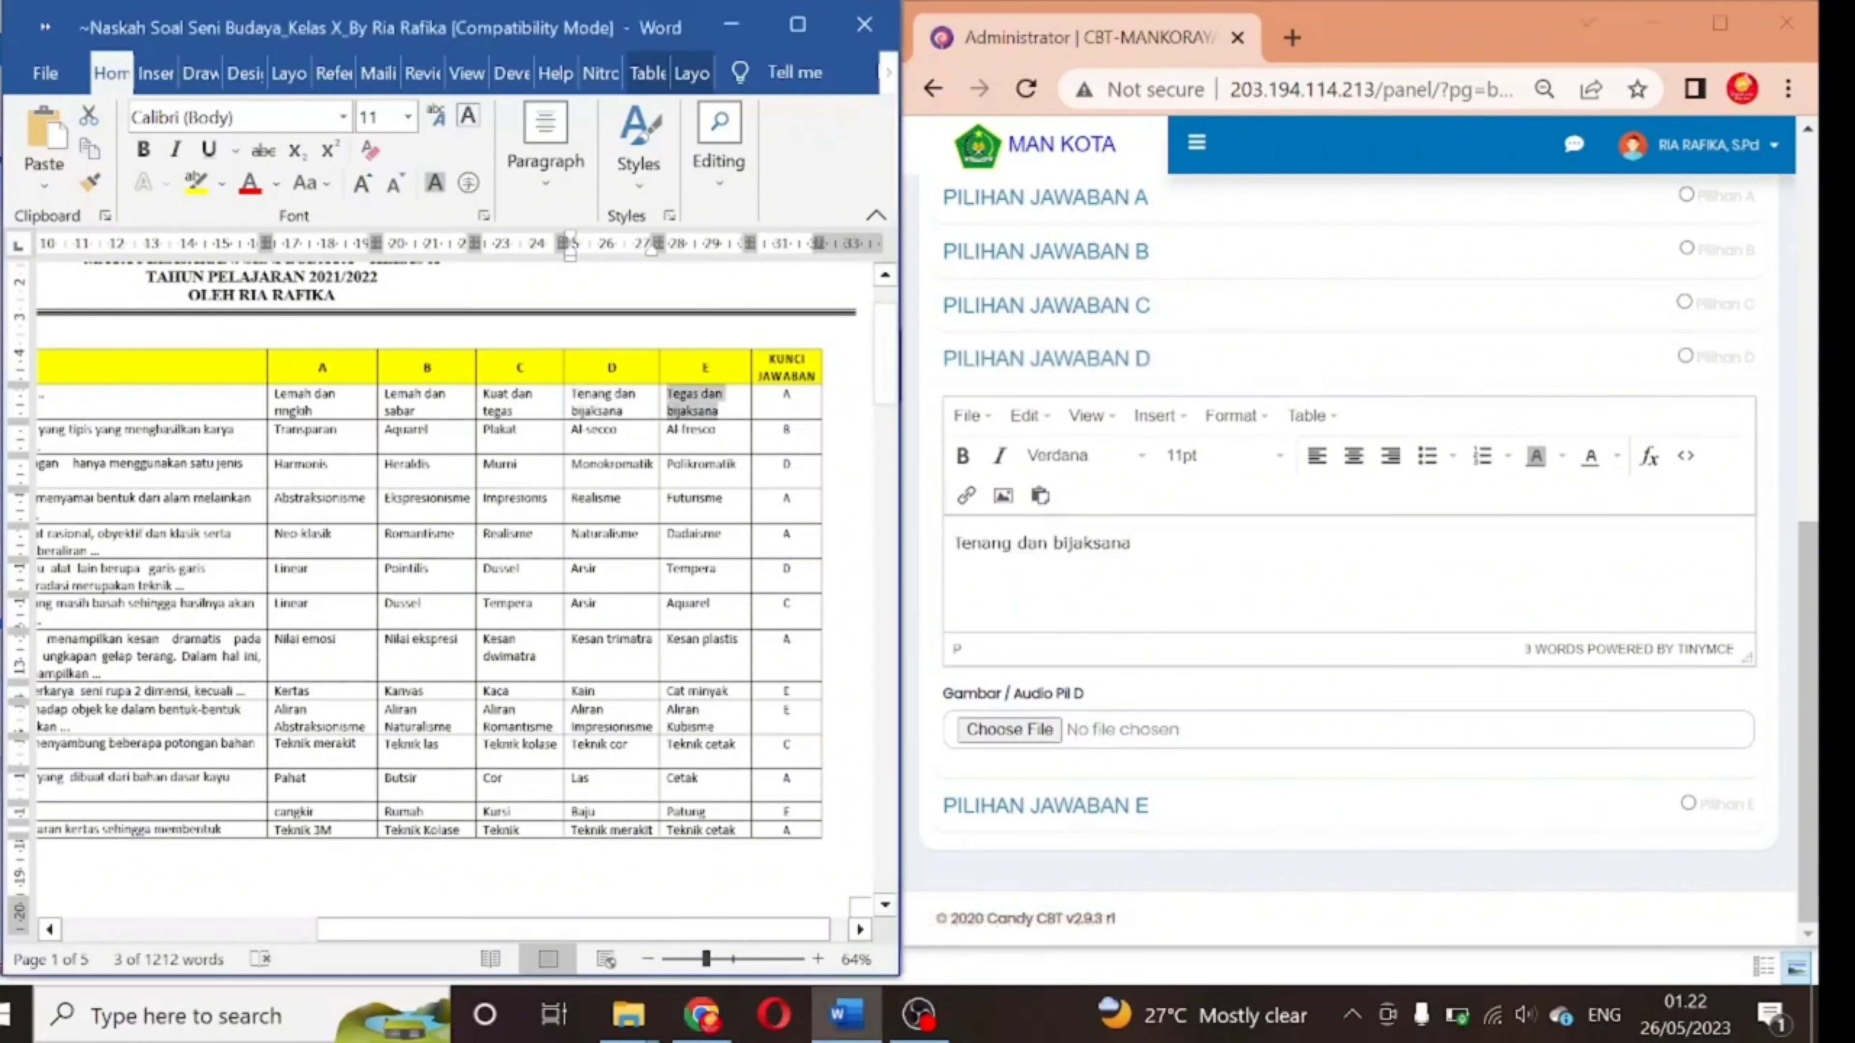
key("alt+Tab")
left_click(1045, 806)
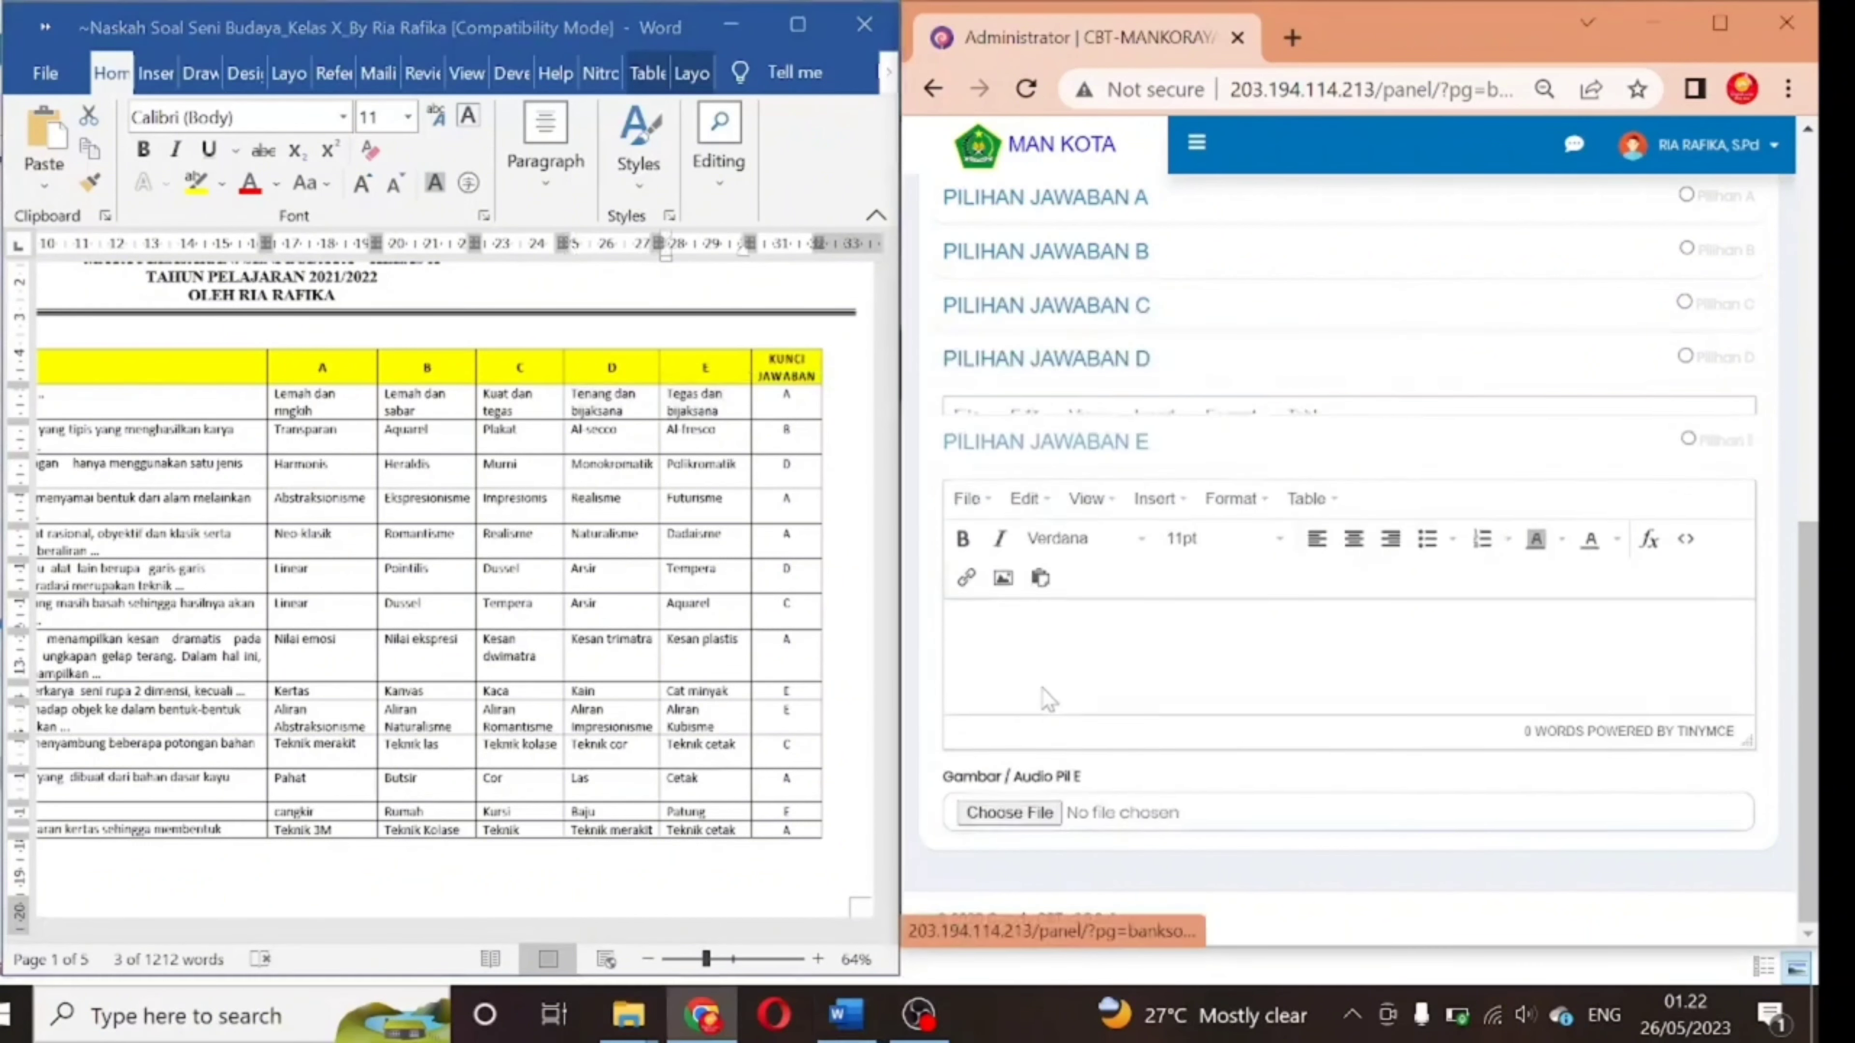
left_click(1040, 634)
key("ctrl+v")
- Check question 1's answer key in the Word table and mark option A as the correct answer
key("alt+Tab")
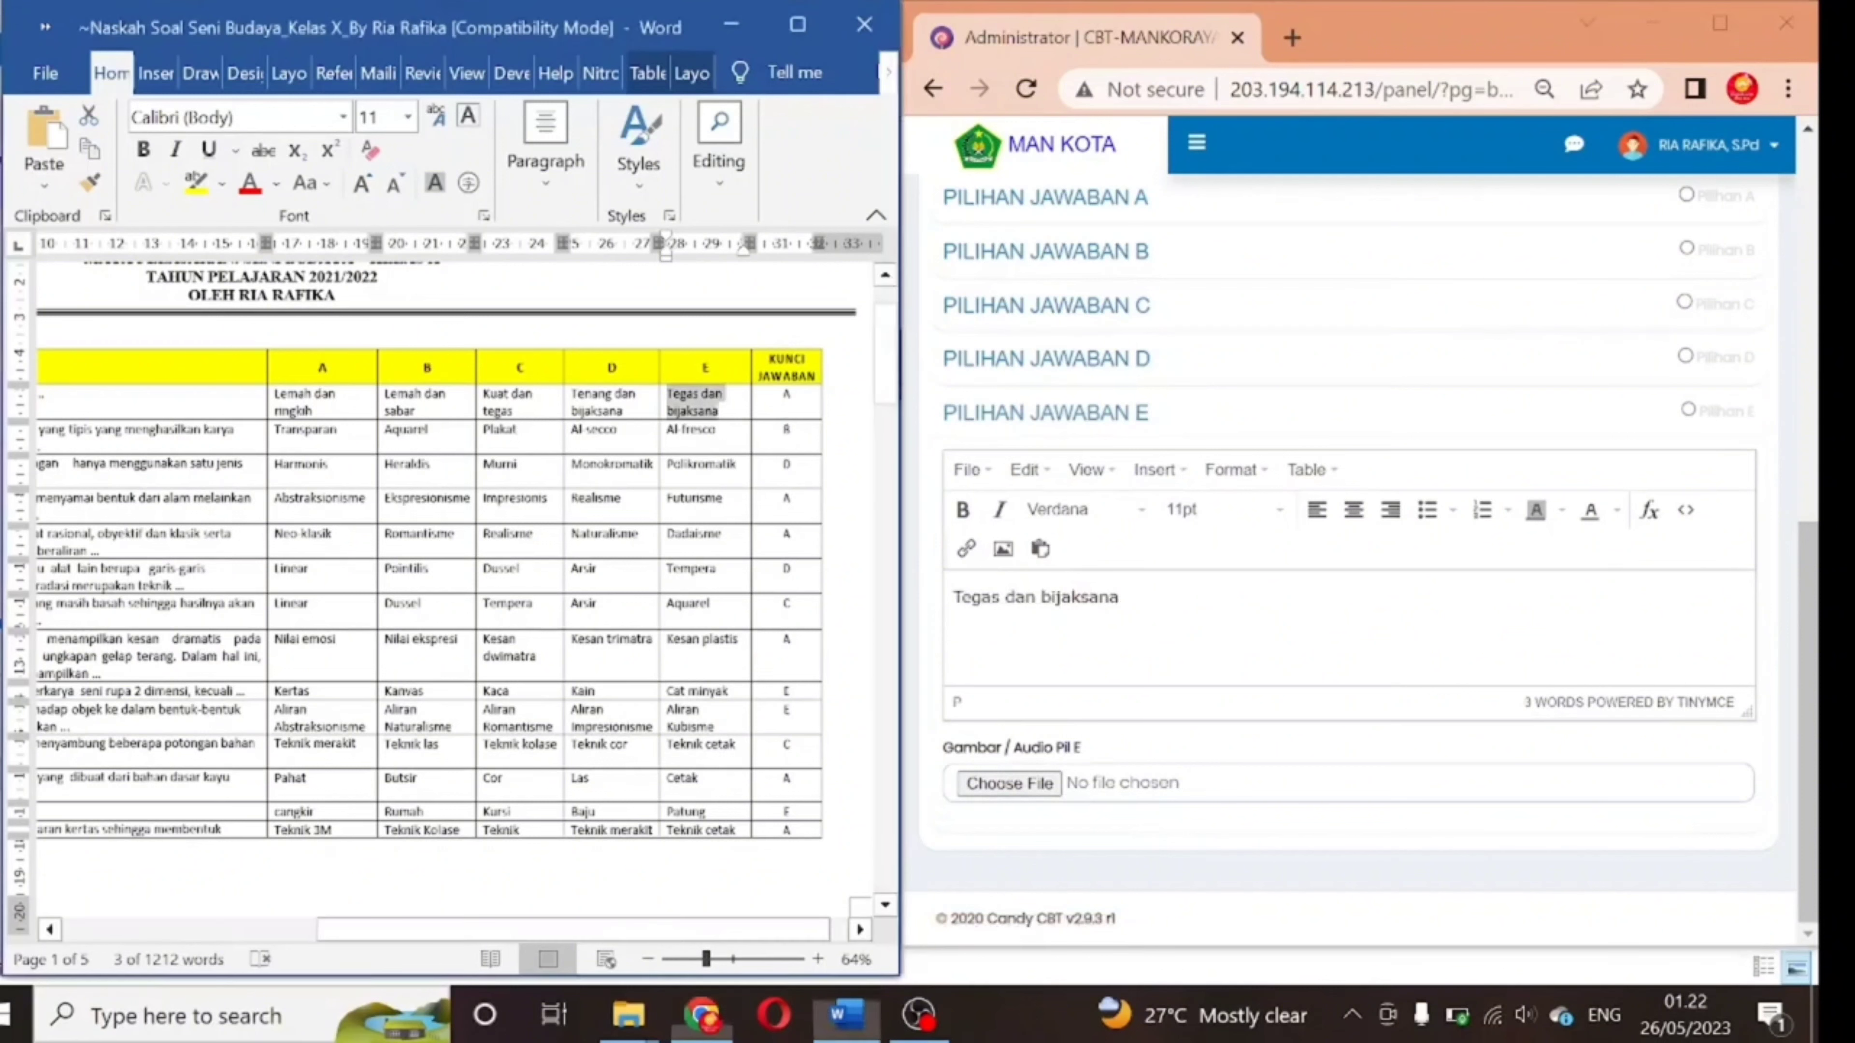
left_click_drag(794, 410, 783, 395)
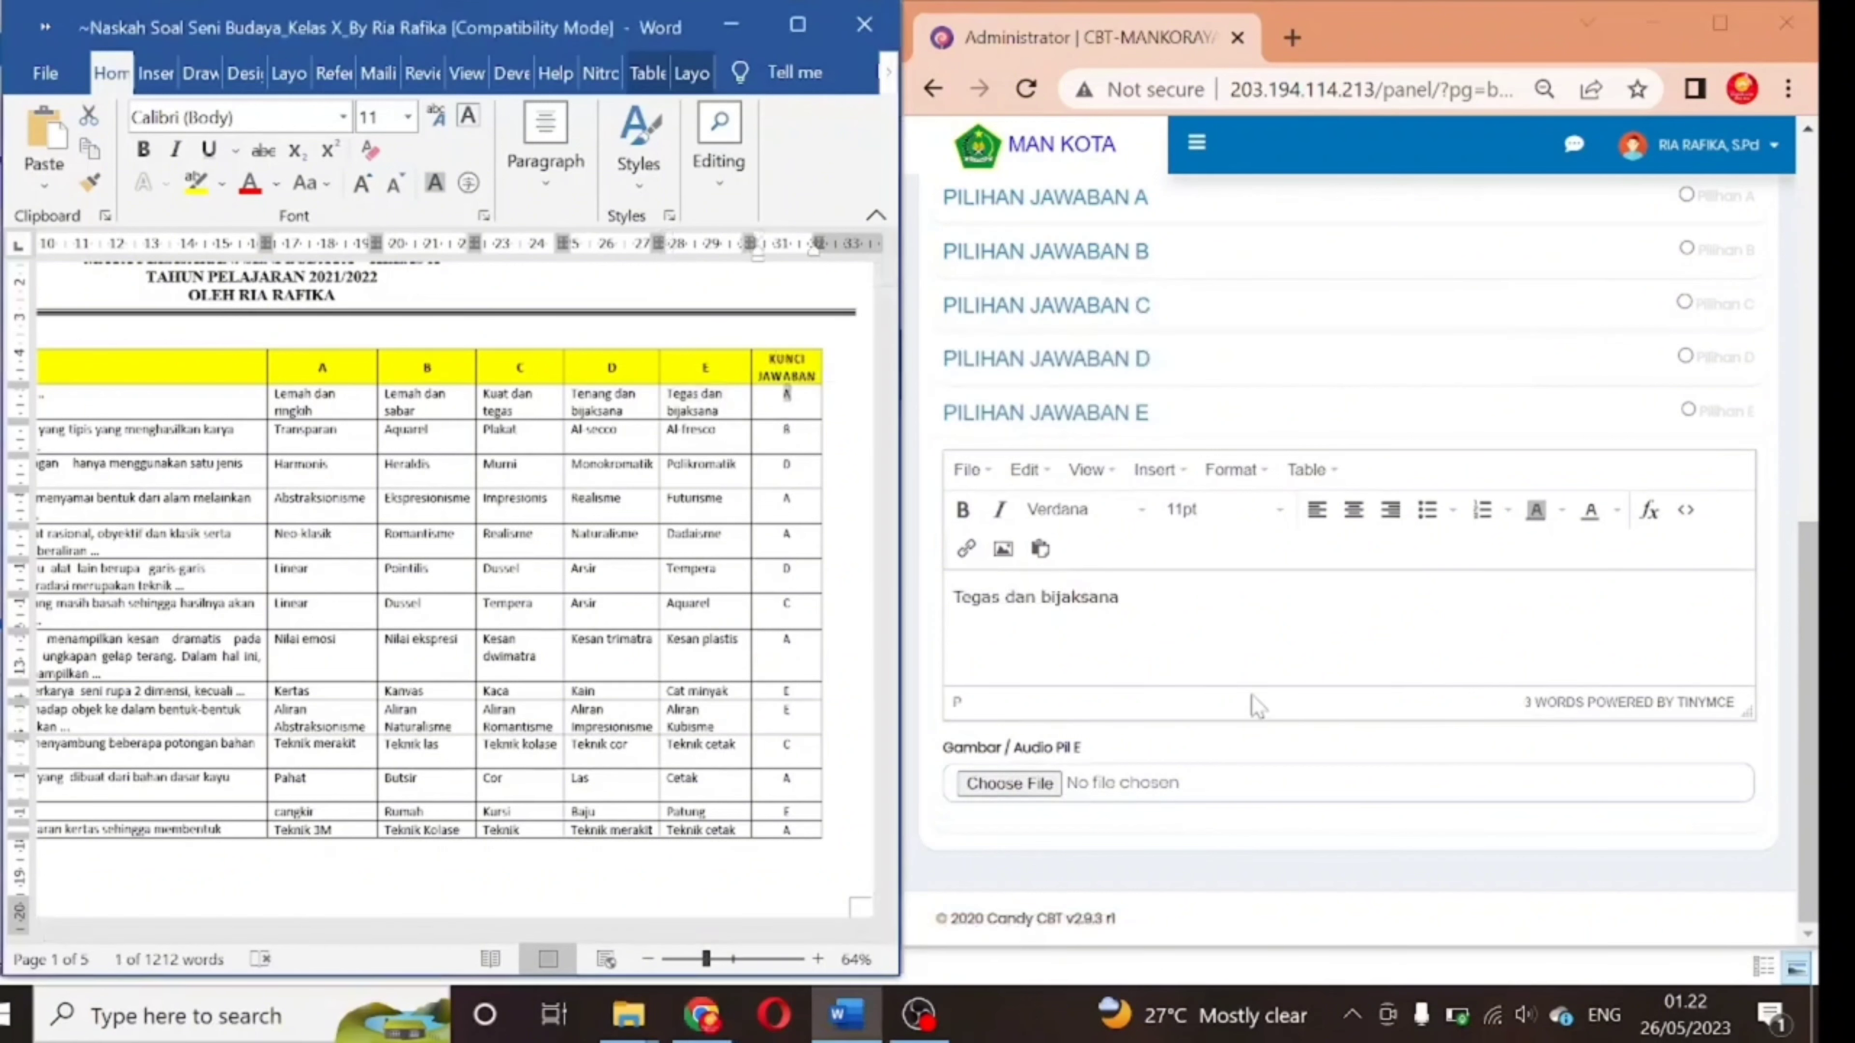
scroll(1255, 705, "up", 5)
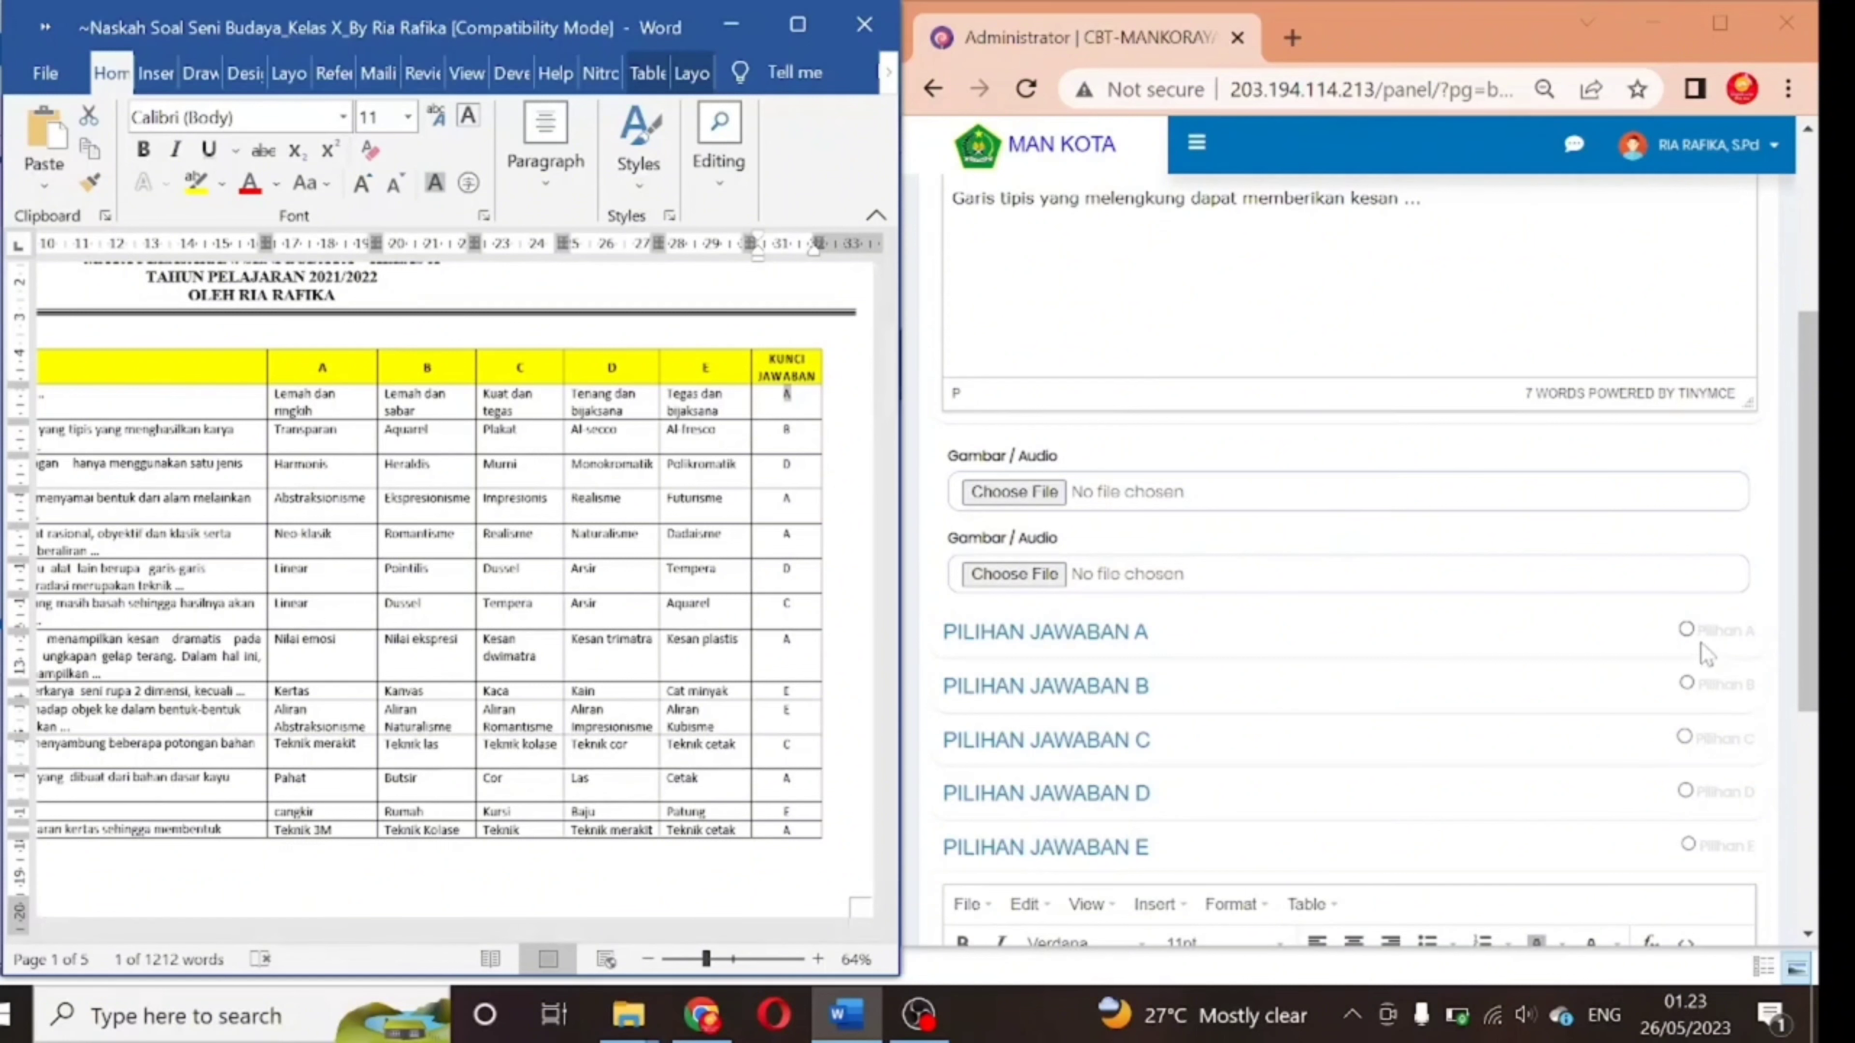
left_click(1687, 630)
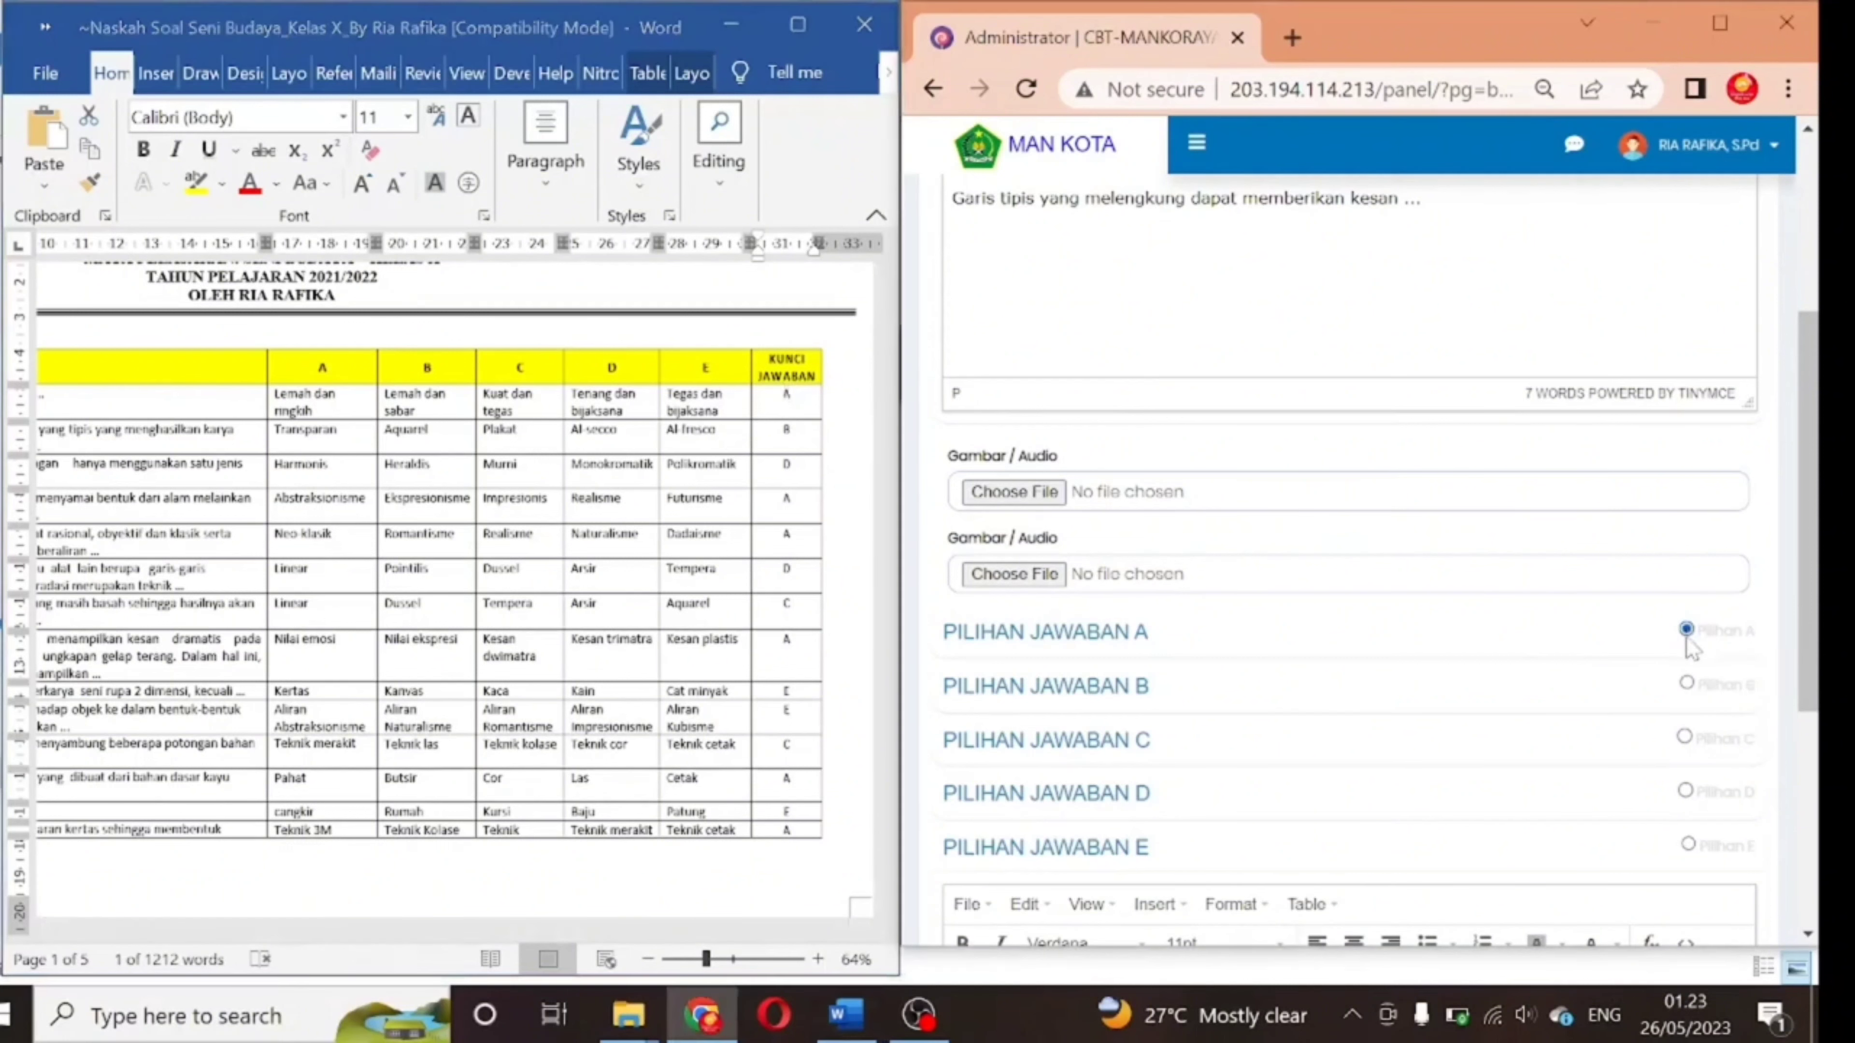